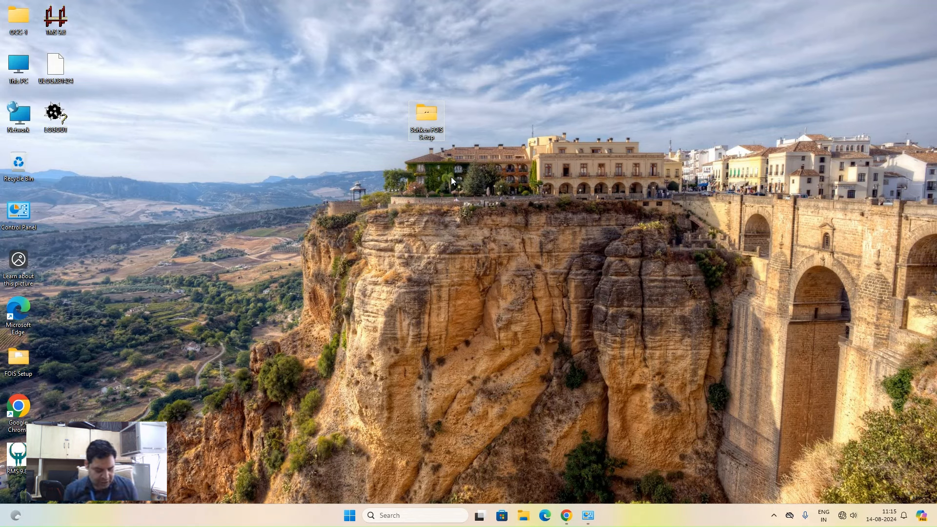
# Open the Ethernet adapter's Properties via Control Panel's Network and Sharing Center adapter settings.
pyautogui.press('super')
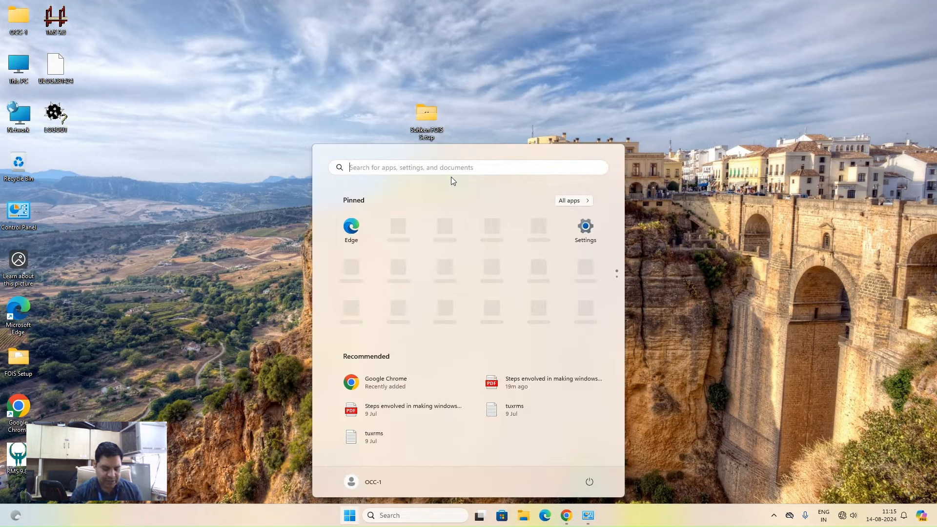
pyautogui.write('con')
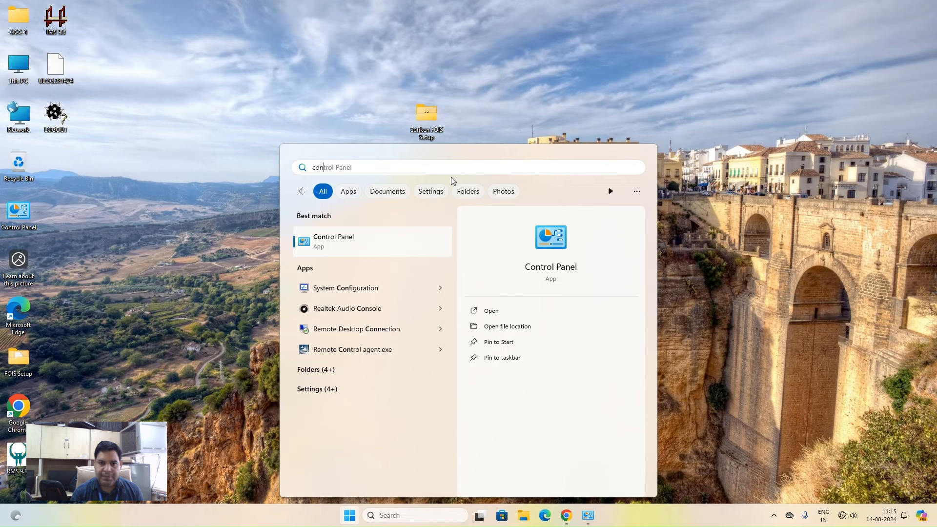
pyautogui.click(354, 245)
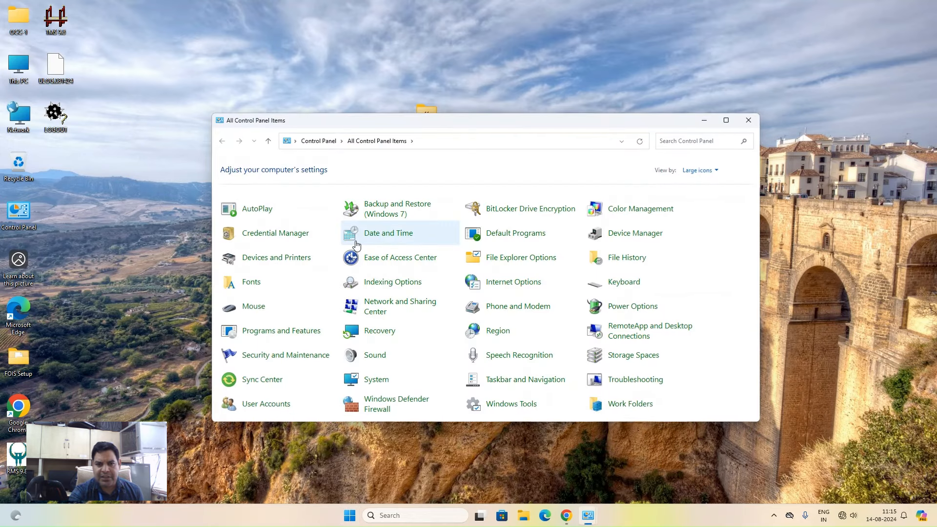
pyautogui.click(389, 305)
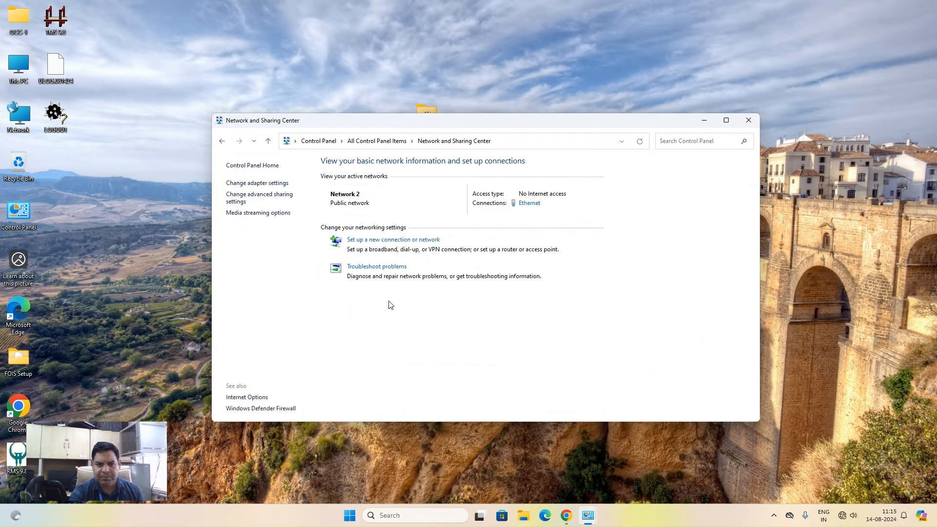
pyautogui.click(242, 183)
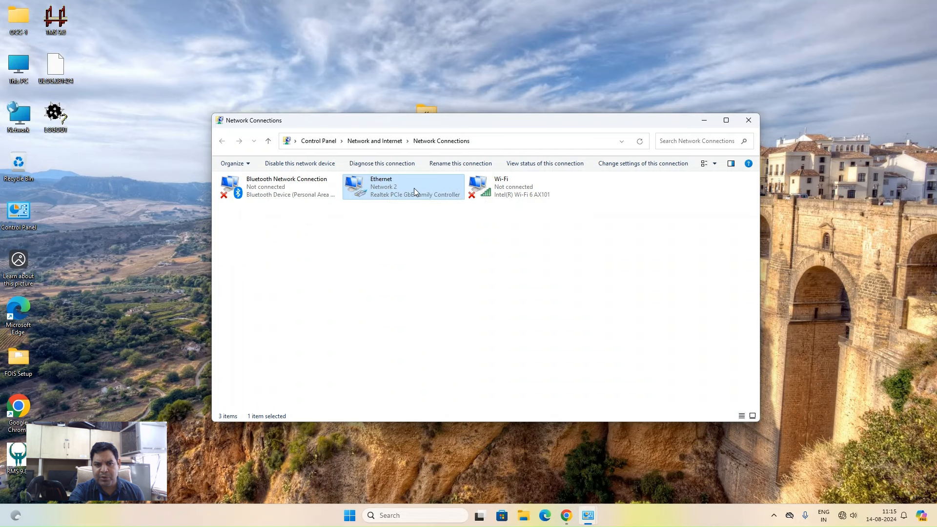
pyautogui.rightClick(402, 190)
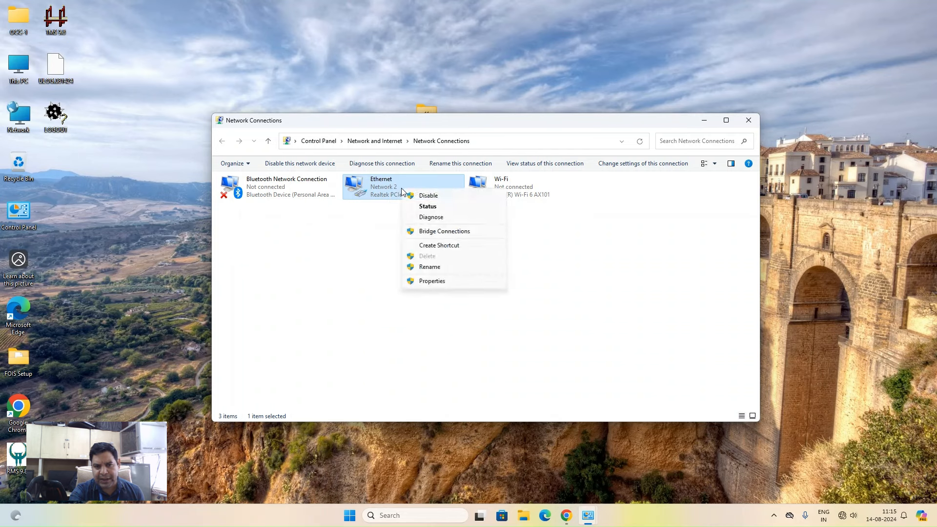
pyautogui.click(423, 282)
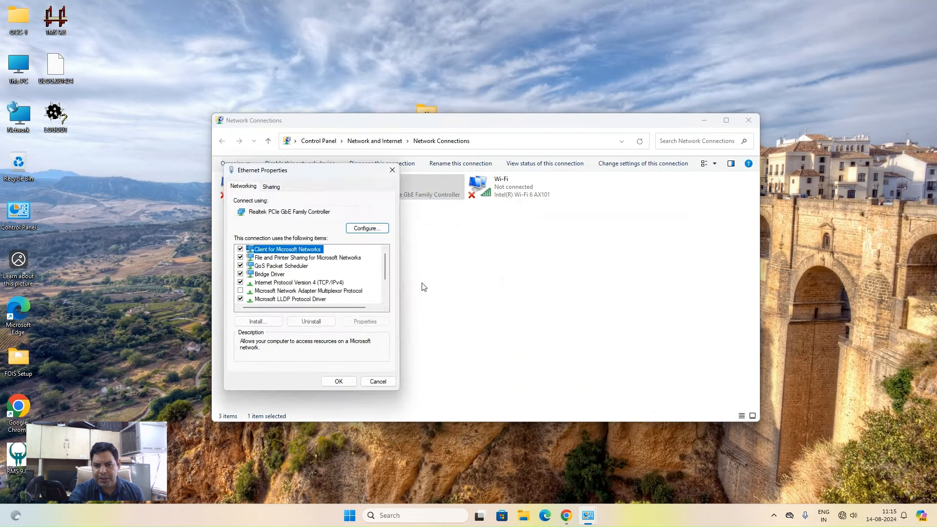
# Give IPv4 the static address 172.16.4.234, mask 255.255.255.0, gateway 172.16.4.8.
pyautogui.click(266, 283)
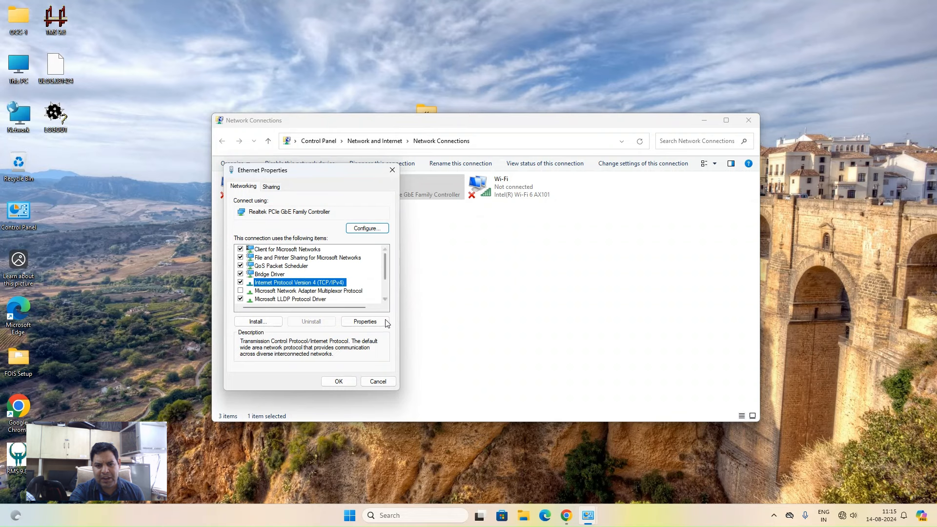
pyautogui.click(358, 321)
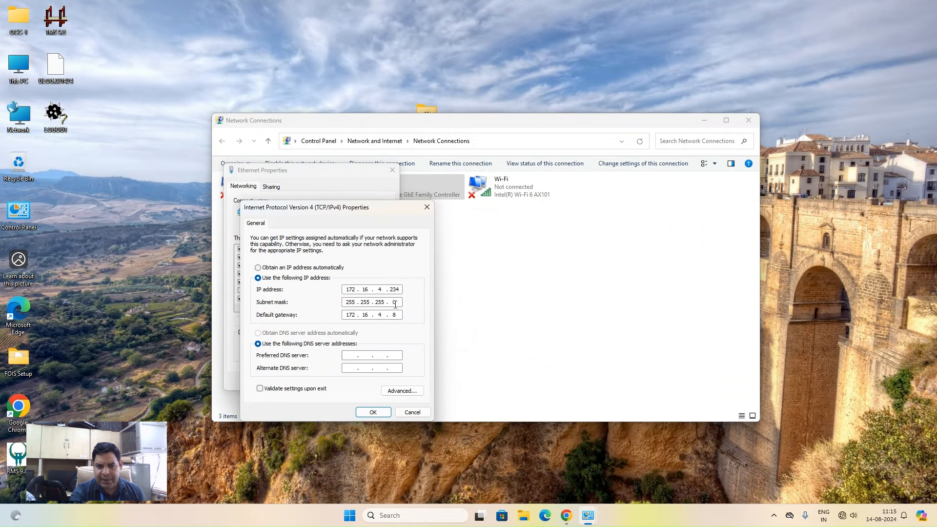
pyautogui.click(259, 268)
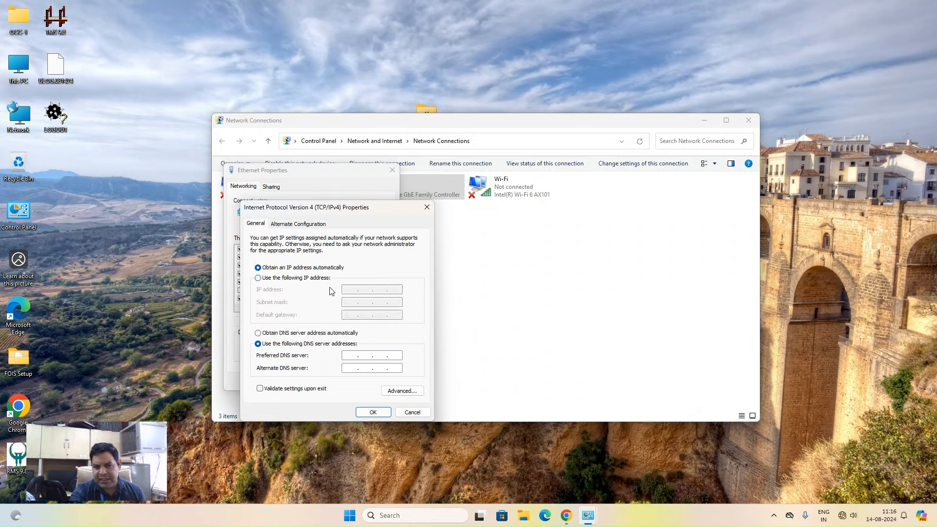
pyautogui.click(271, 278)
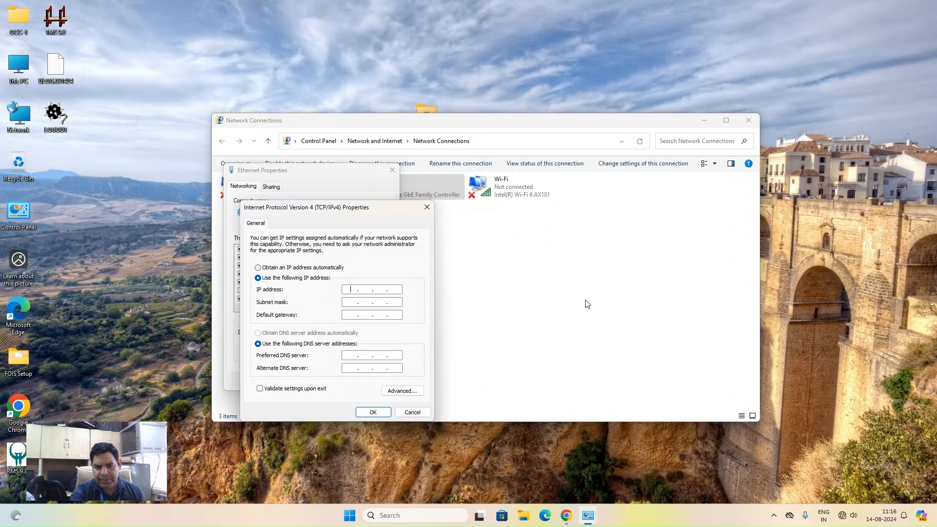
pyautogui.write('172 . 1')
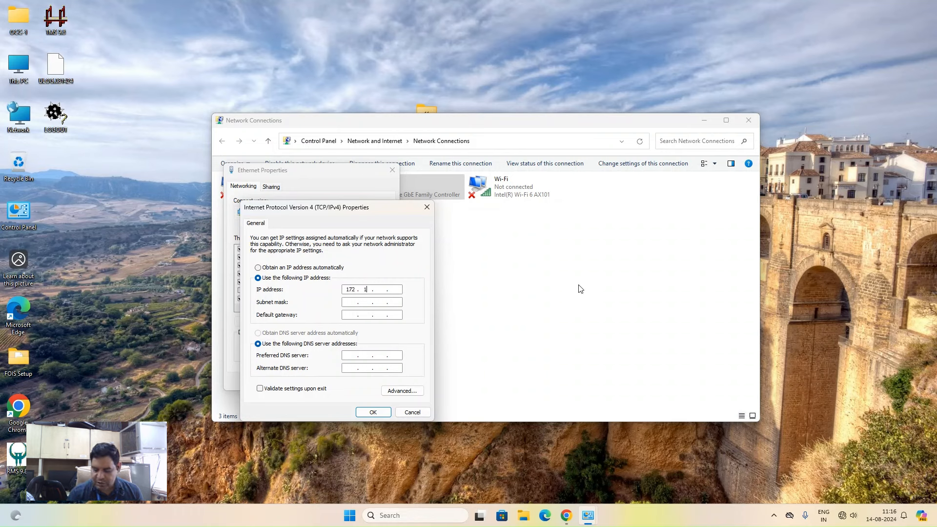
pyautogui.write('6 . 4 . 234')
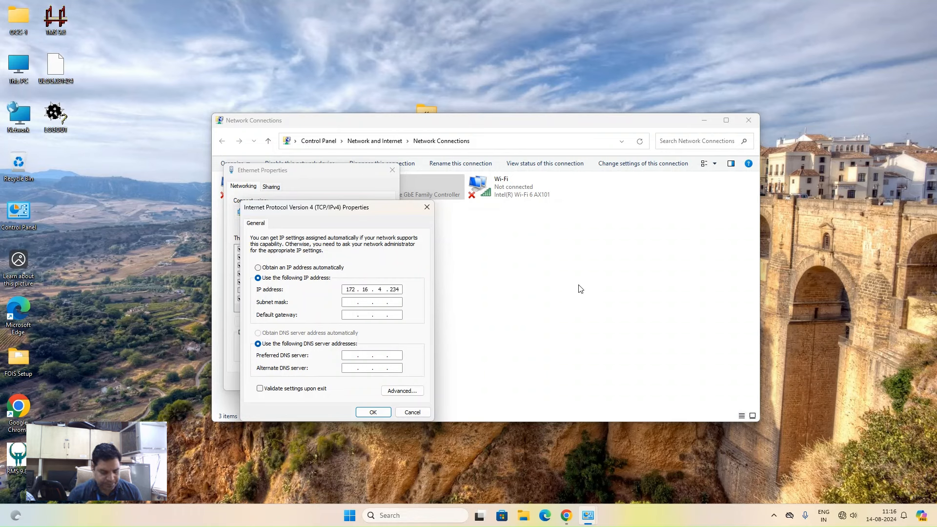
pyautogui.press('Tab')
pyautogui.write('255.255.')
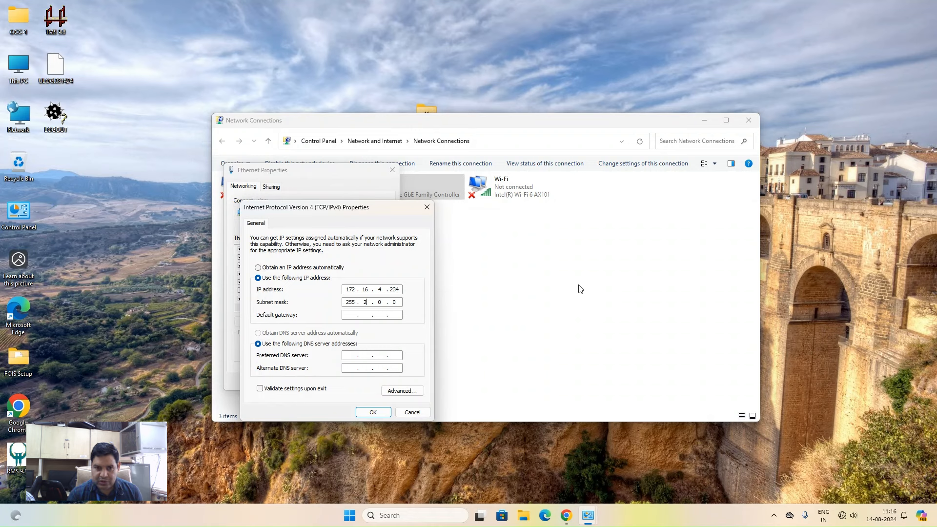
pyautogui.write('255')
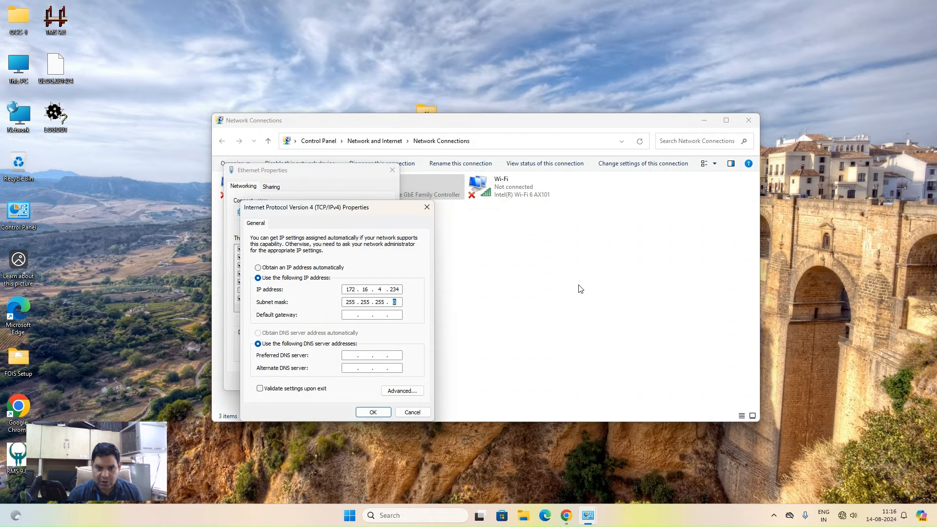
pyautogui.press('Tab')
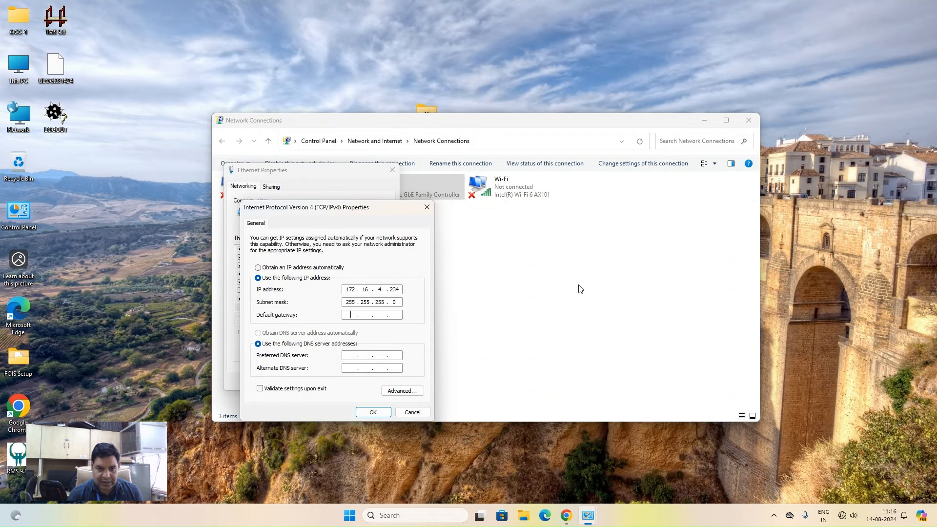
pyautogui.write('172 . 16 . 4 . 8')
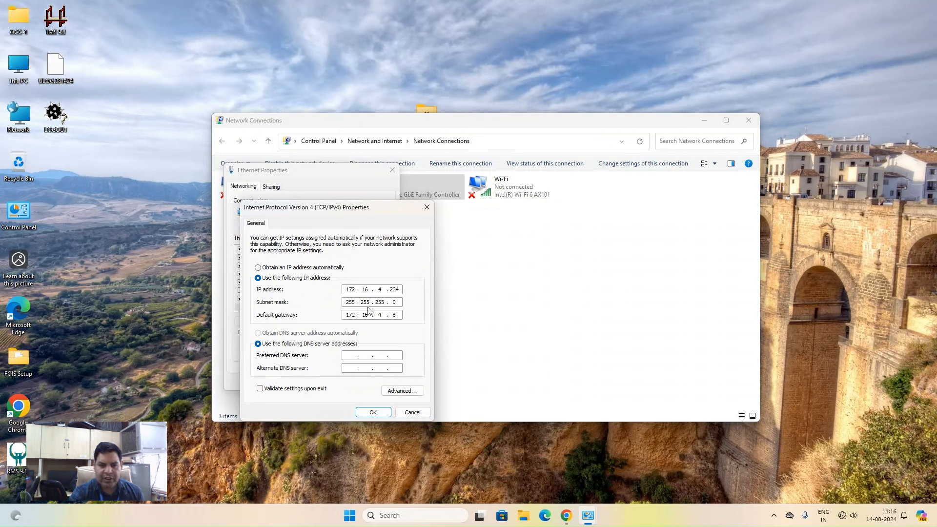
# Confirm the IPv4 settings and close Ethernet Properties and the Network Connections window.
pyautogui.doubleClick(349, 290)
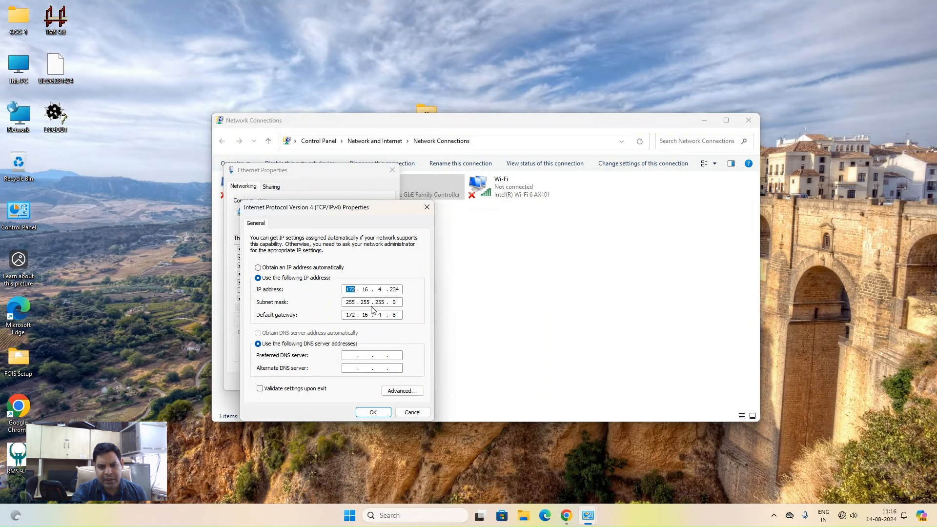
pyautogui.click(385, 416)
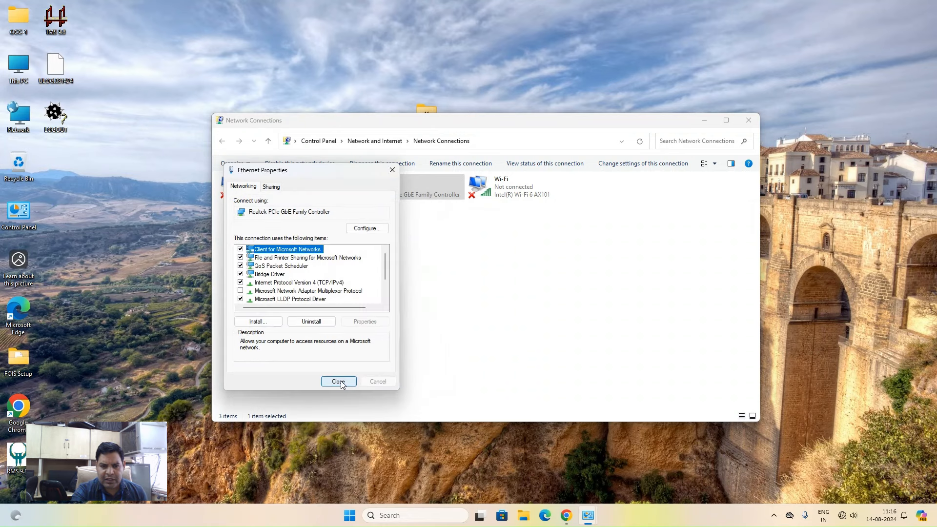
pyautogui.click(337, 381)
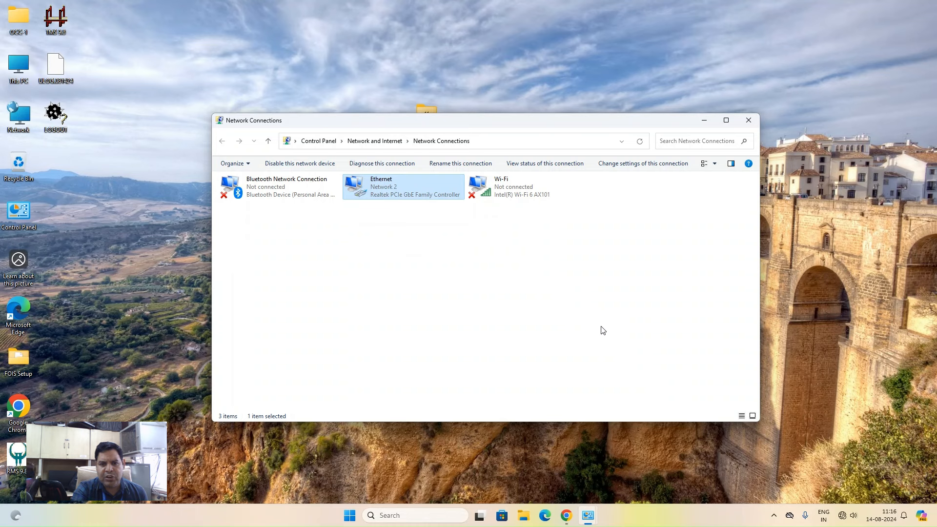
pyautogui.click(749, 120)
# Close the network window and load the FOIS portal at 10.60.200.54:50014 in Edge.
pyautogui.click(748, 121)
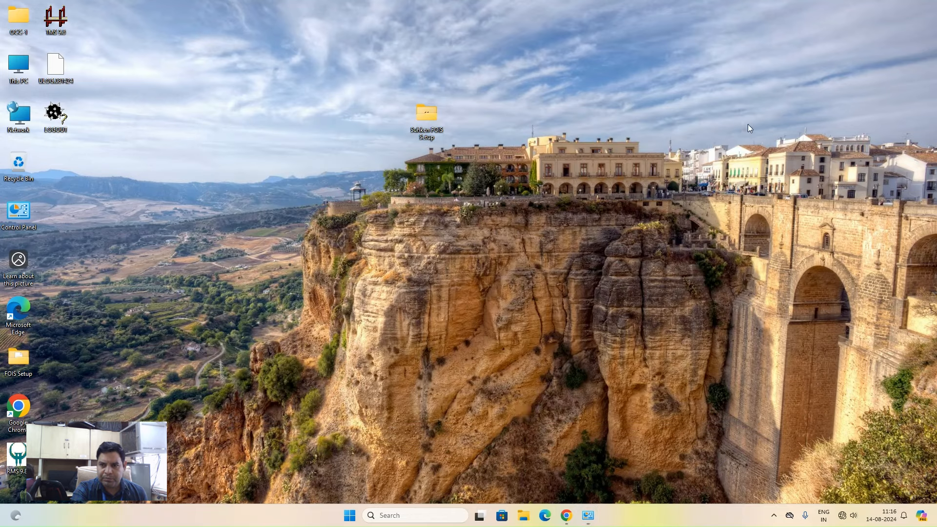
pyautogui.moveTo(566, 515)
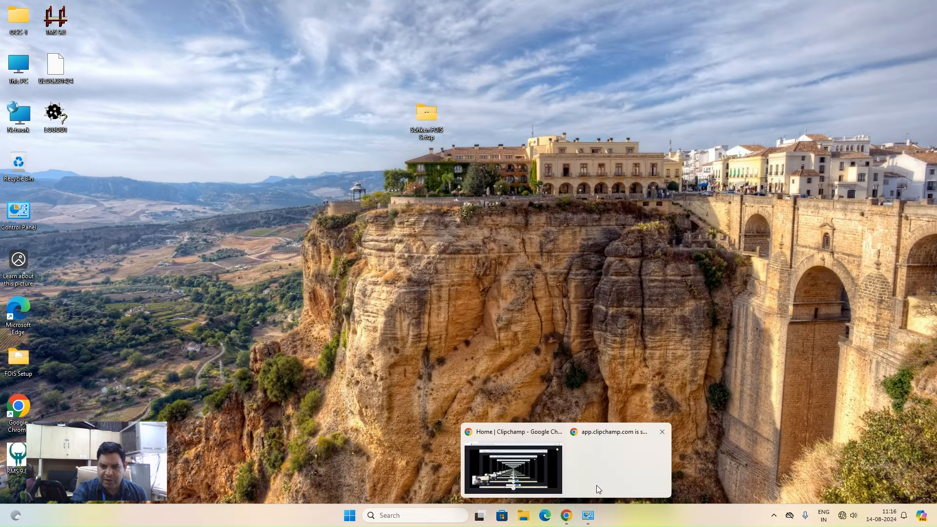
pyautogui.click(597, 483)
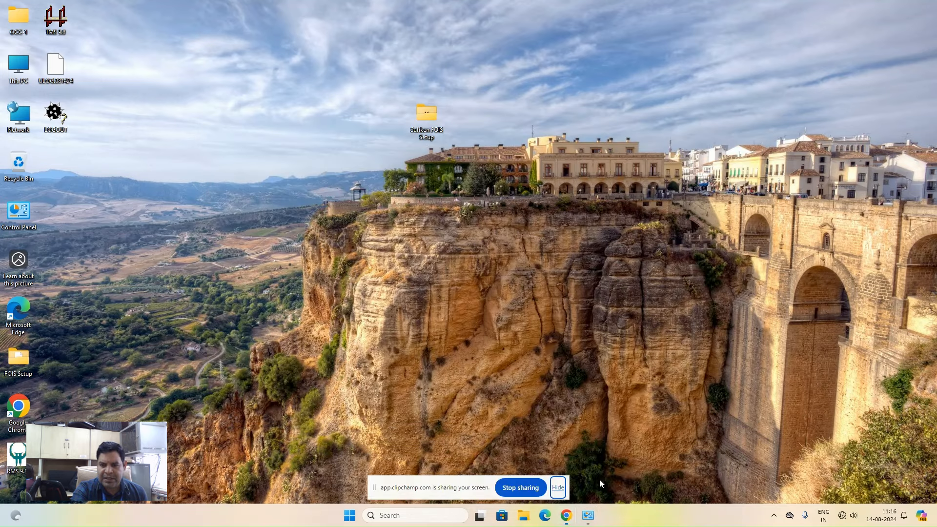
pyautogui.click(547, 517)
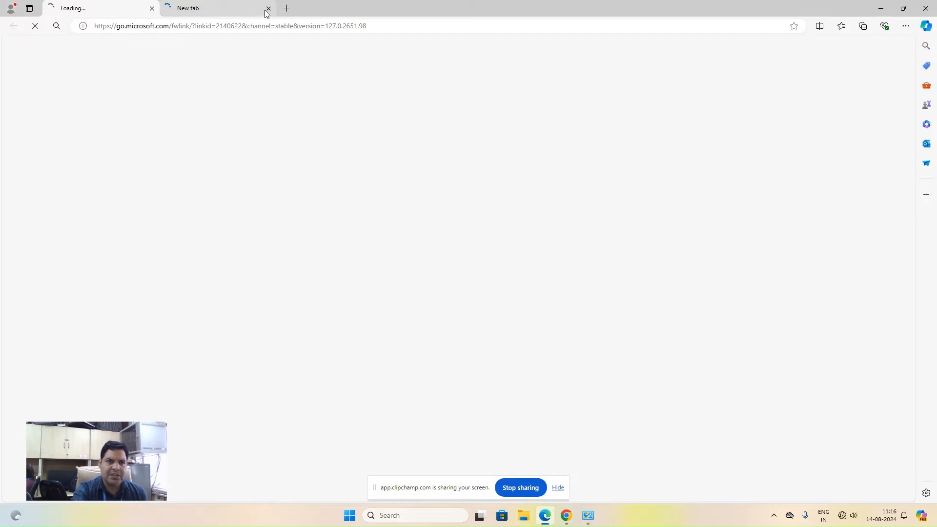
pyautogui.click(225, 25)
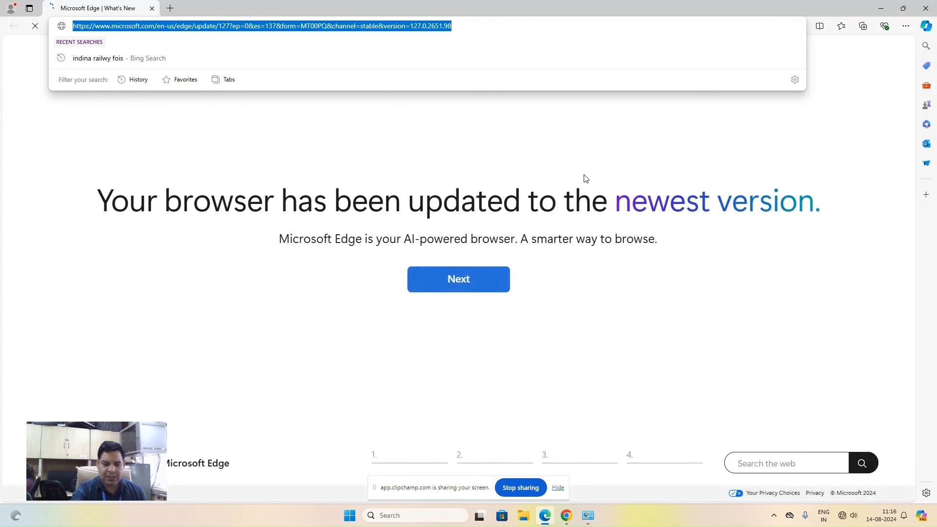
pyautogui.write('10.60')
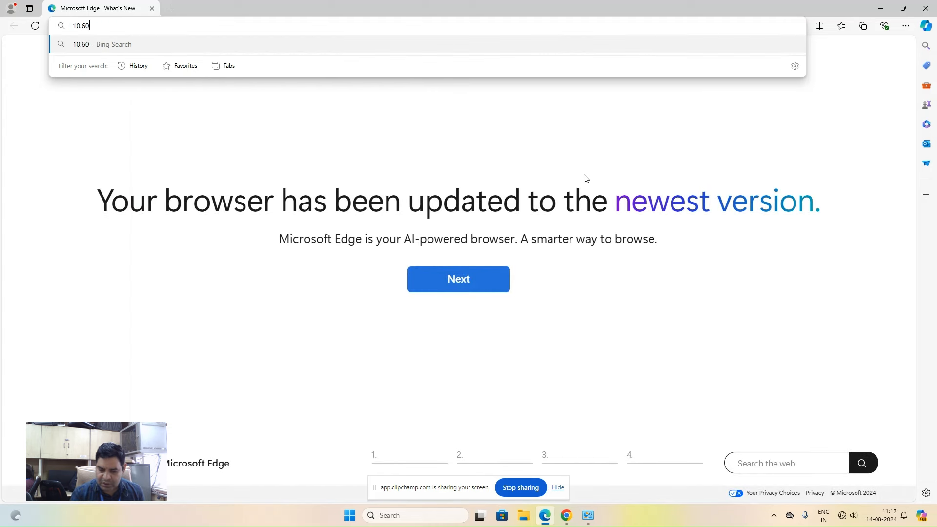
pyautogui.write('.200.')
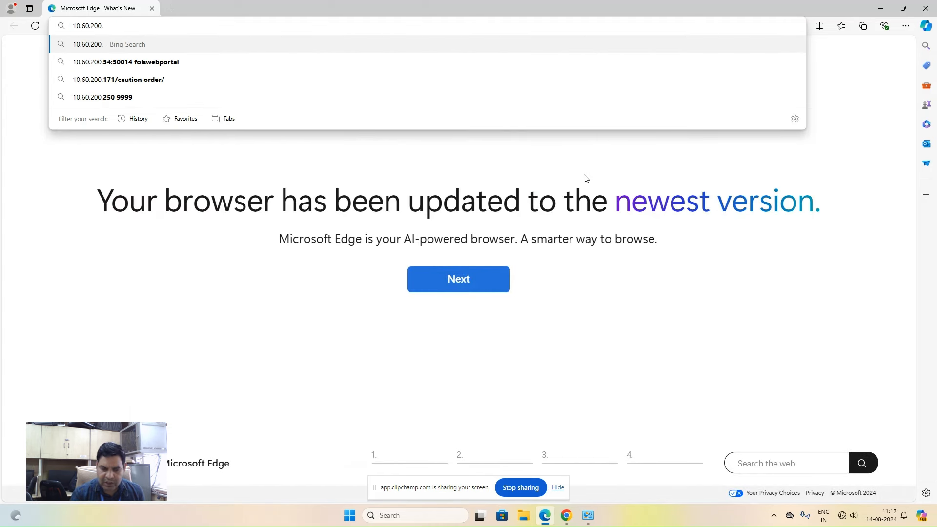
pyautogui.write('54:')
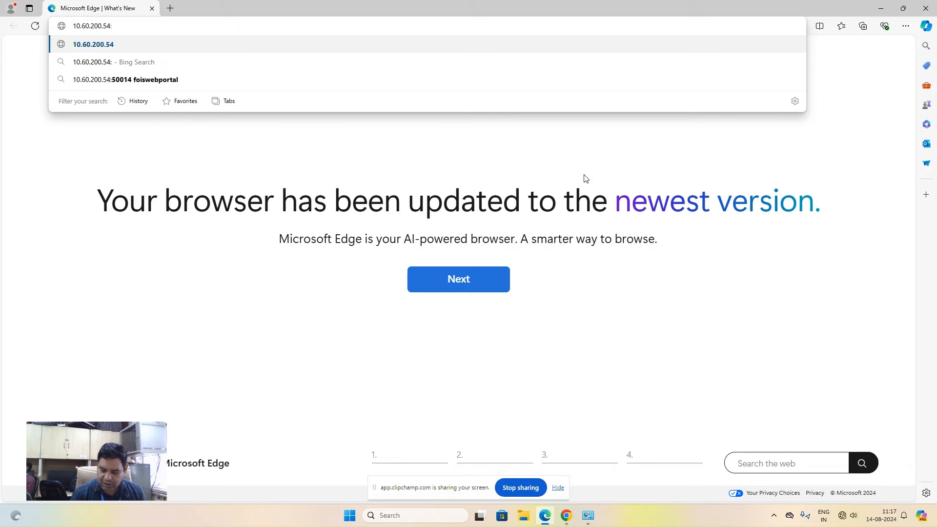
pyautogui.write('50014')
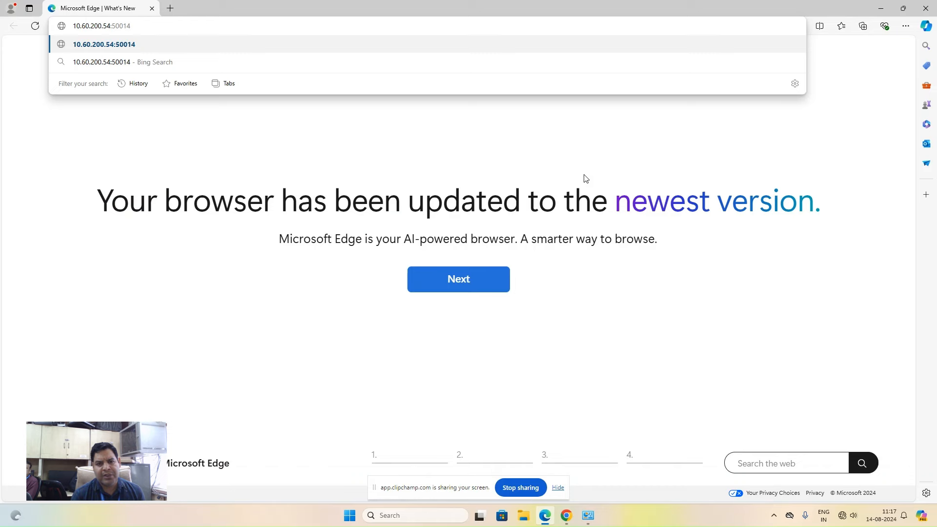
pyautogui.press('Return')
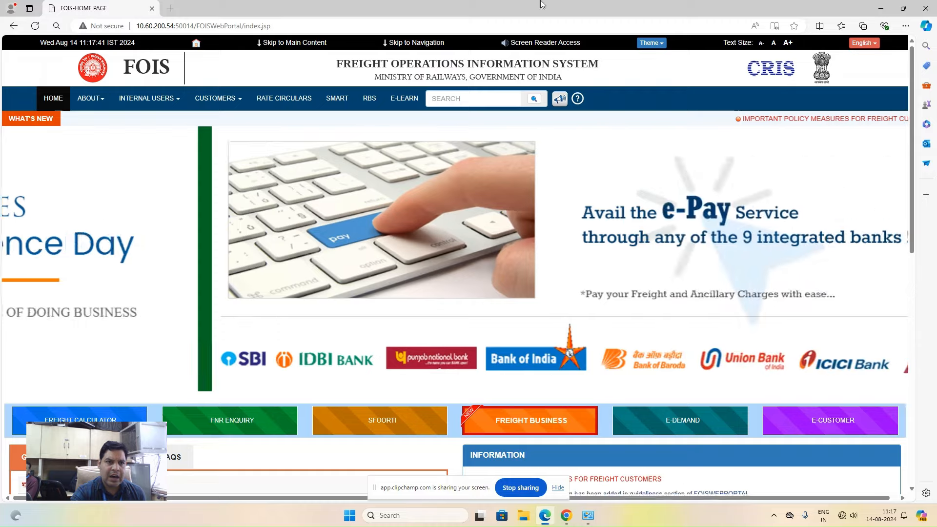
# Open Google in a new tab, close it, and expand the INTERNAL USERS menu.
pyautogui.click(170, 8)
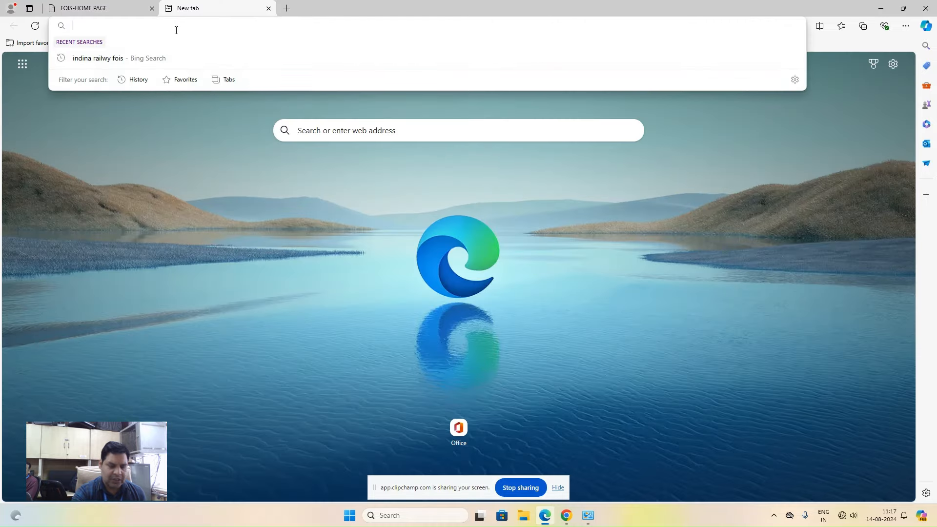
pyautogui.write('google.com/?gws_rd=ssl')
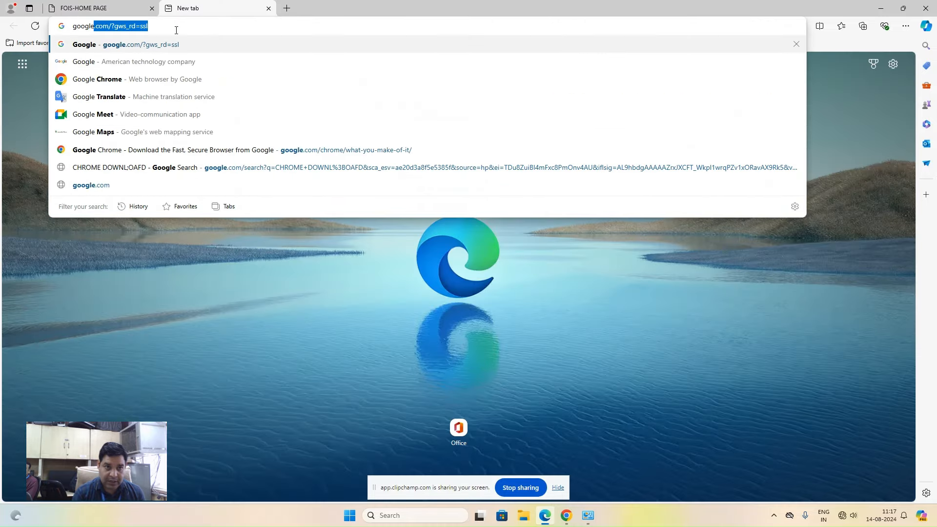
pyautogui.press('Return')
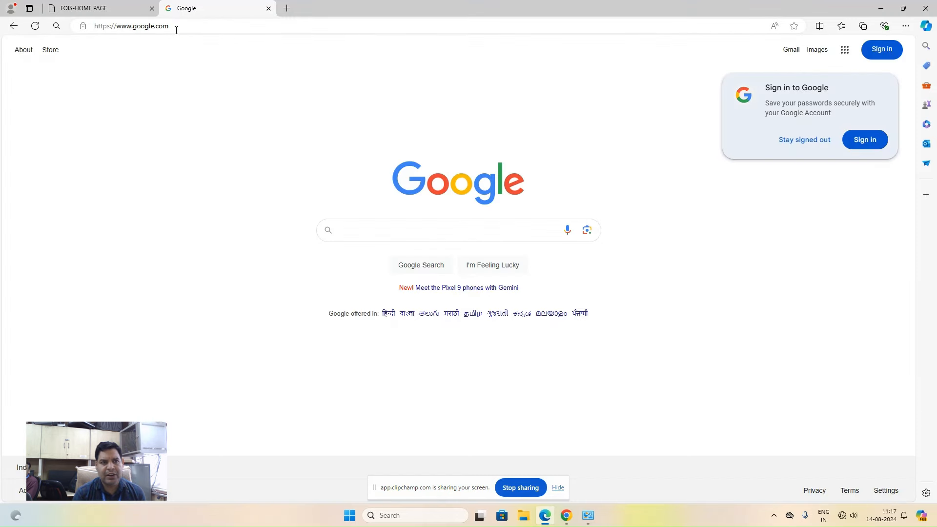
pyautogui.click(269, 9)
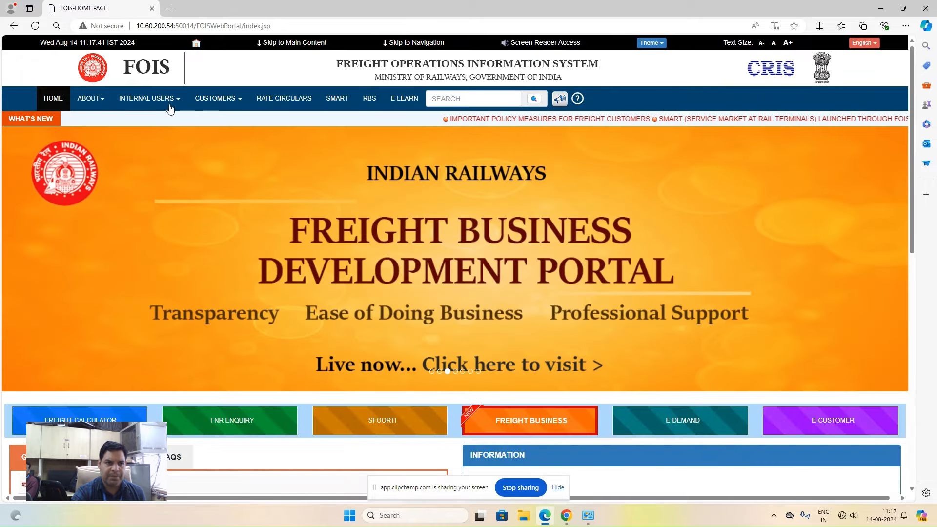
pyautogui.click(168, 99)
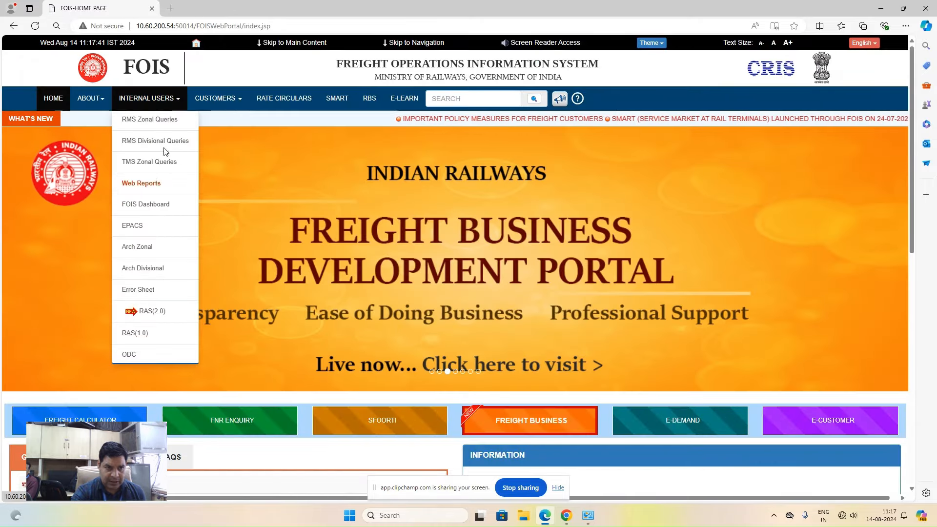
# Log in to Web Reports with the saved user name, password and captcha, declining to save the password.
pyautogui.click(141, 184)
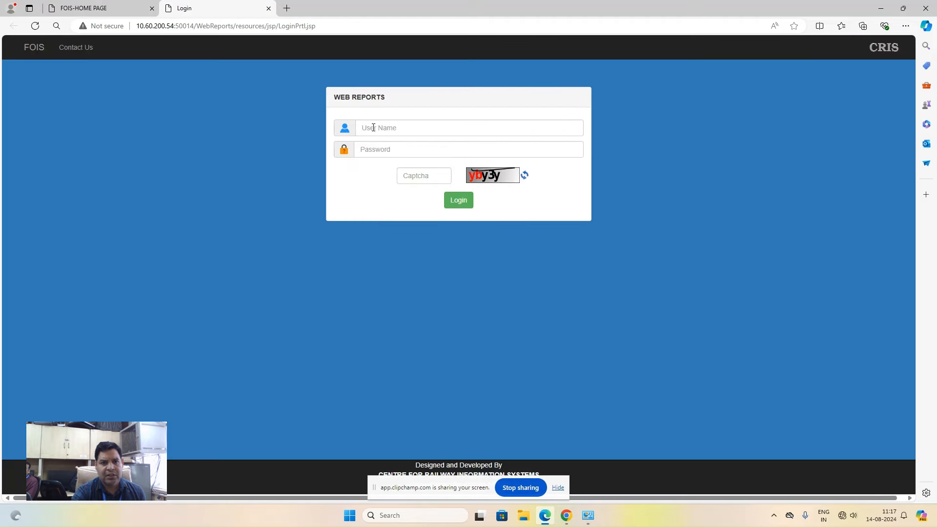
pyautogui.click(511, 126)
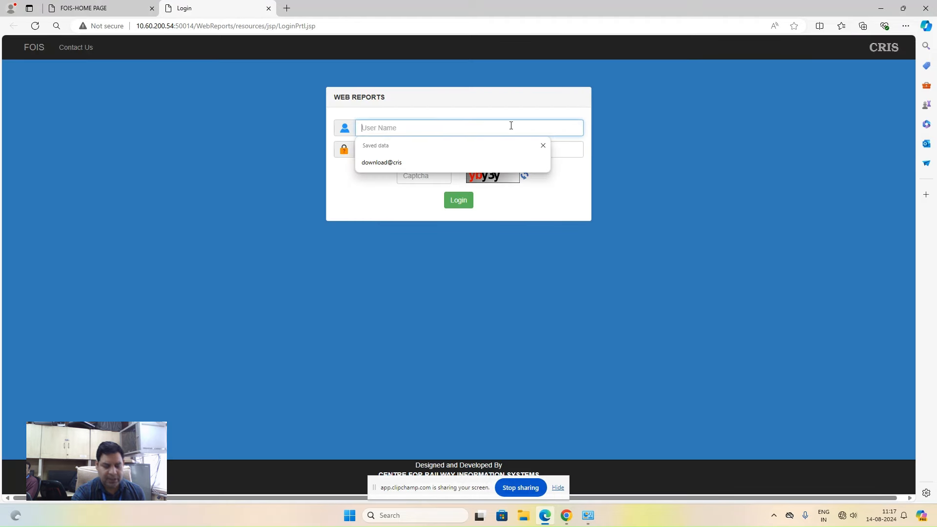
pyautogui.write('download')
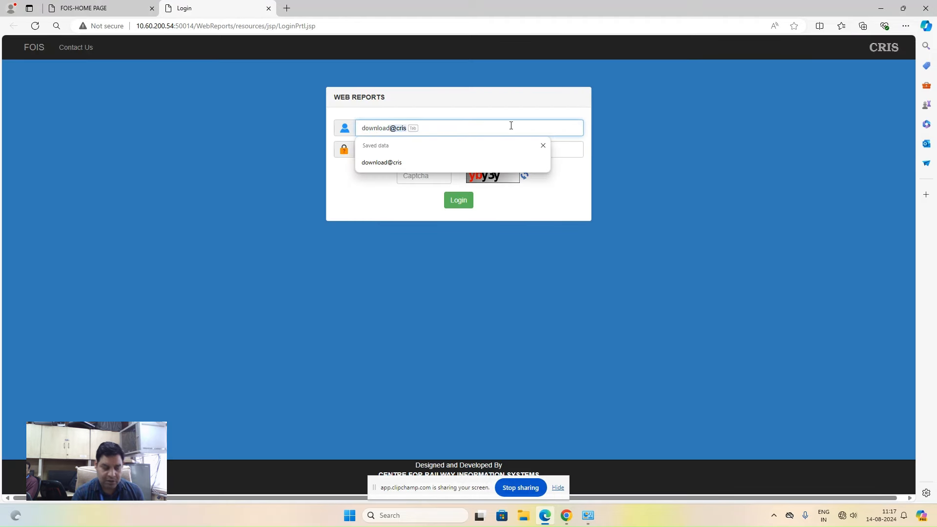
pyautogui.press('Tab')
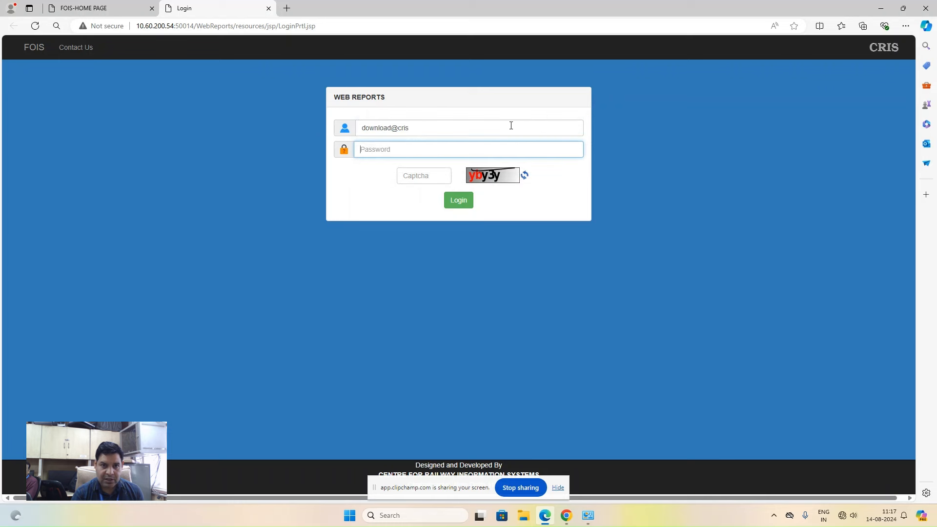
pyautogui.write('••')
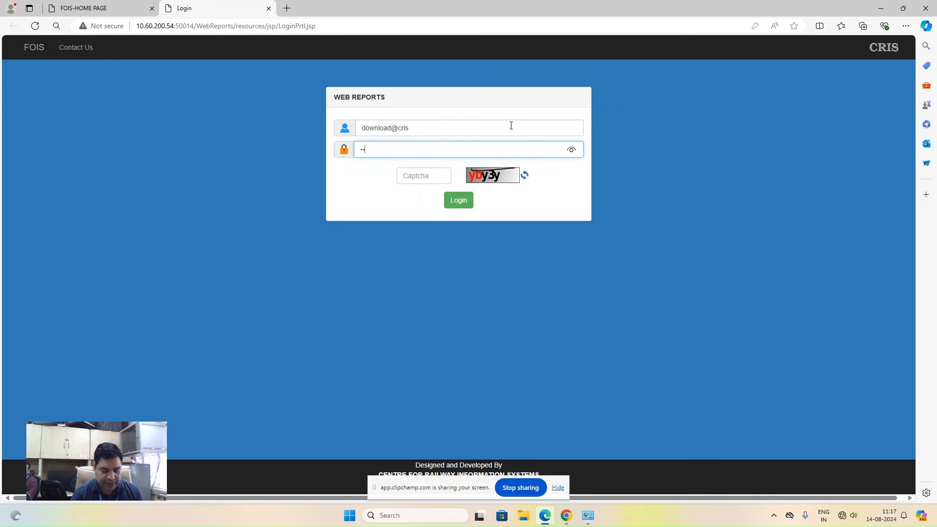
pyautogui.click(425, 170)
pyautogui.write('yby3')
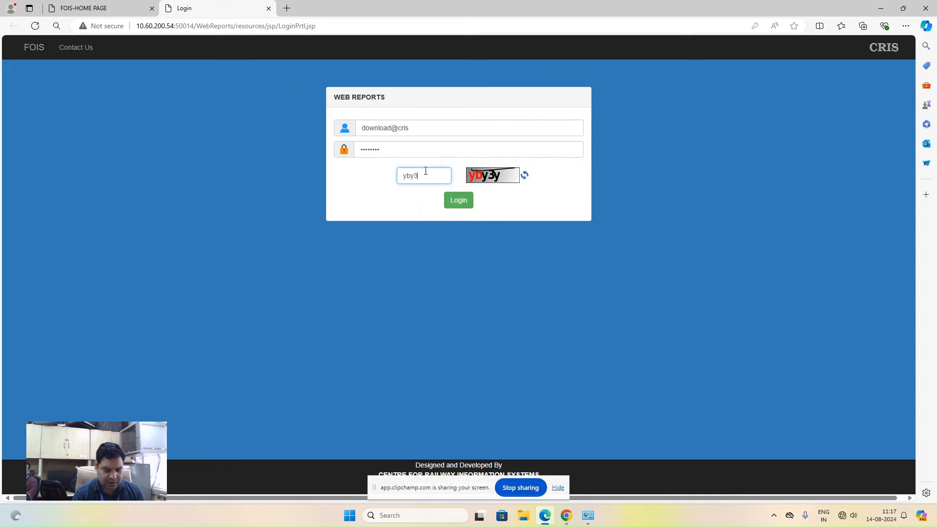
pyautogui.write('y')
pyautogui.click(461, 201)
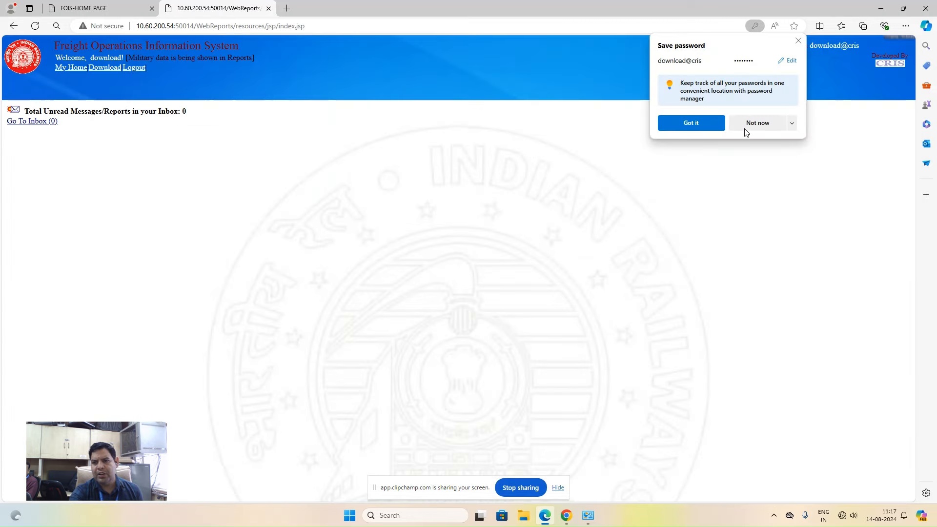
pyautogui.click(696, 124)
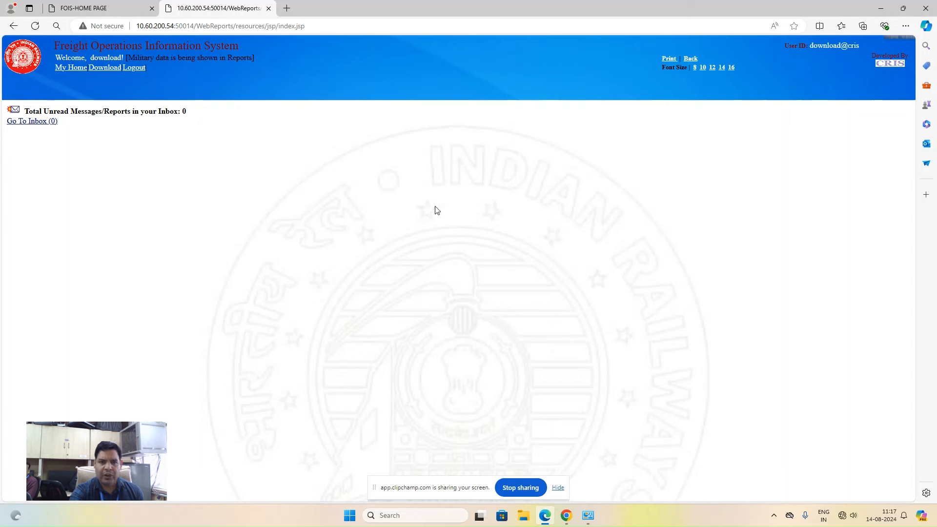
# Sort the download list by Last Modified and download TMS_9.8.exe and RMS_9.84.exe.
pyautogui.click(102, 68)
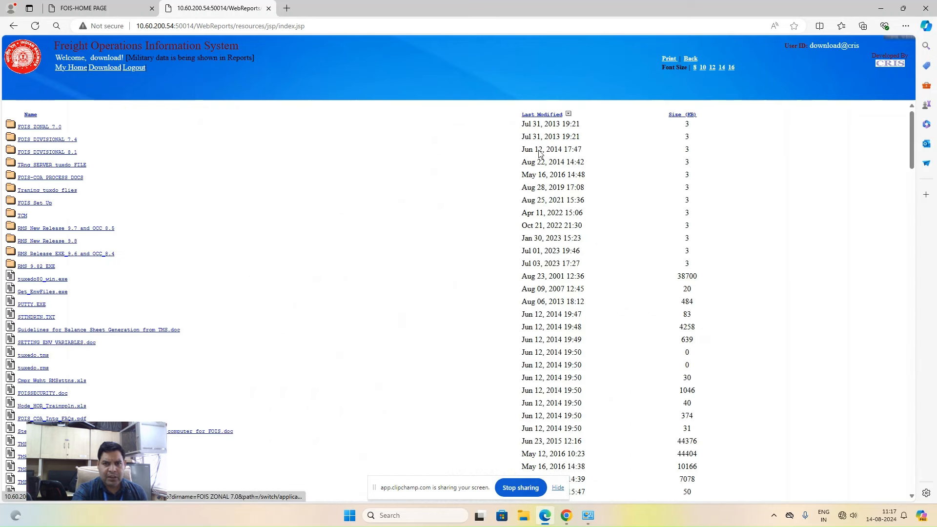
pyautogui.click(543, 116)
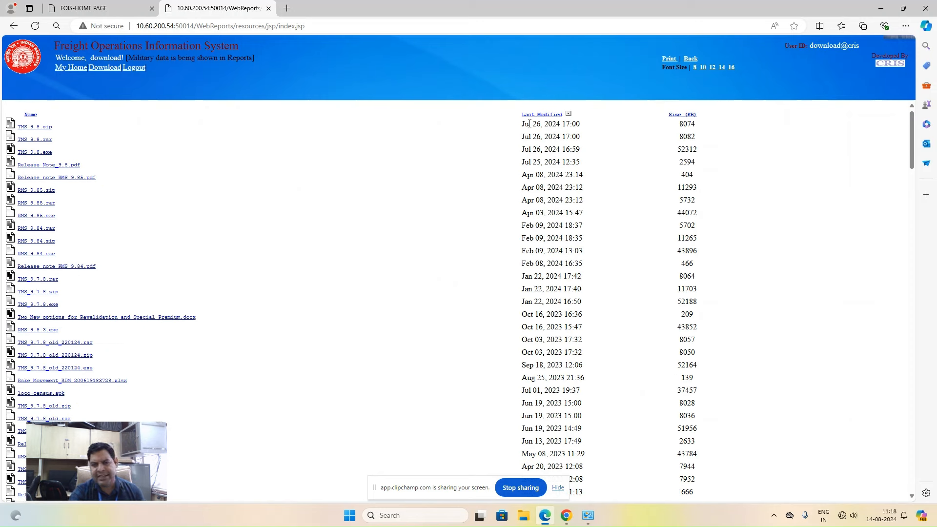
pyautogui.click(557, 487)
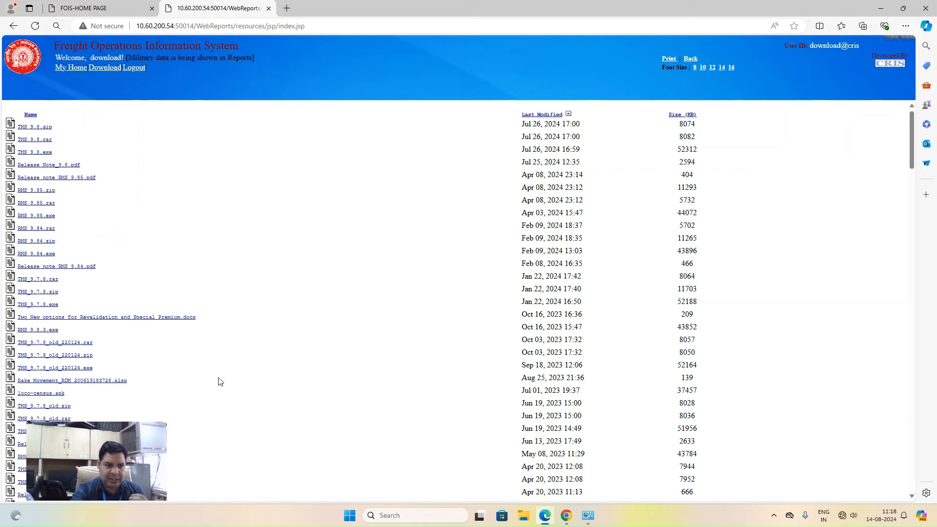
pyautogui.click(33, 153)
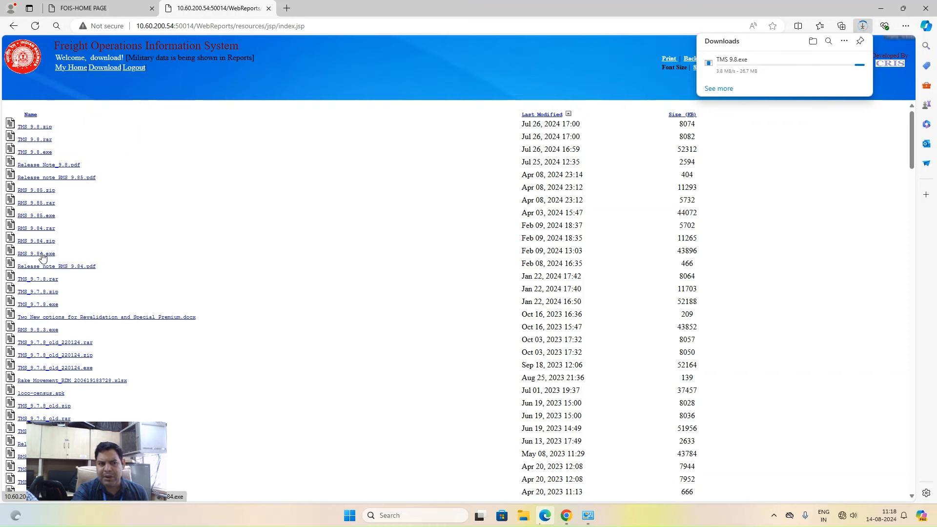
pyautogui.click(42, 255)
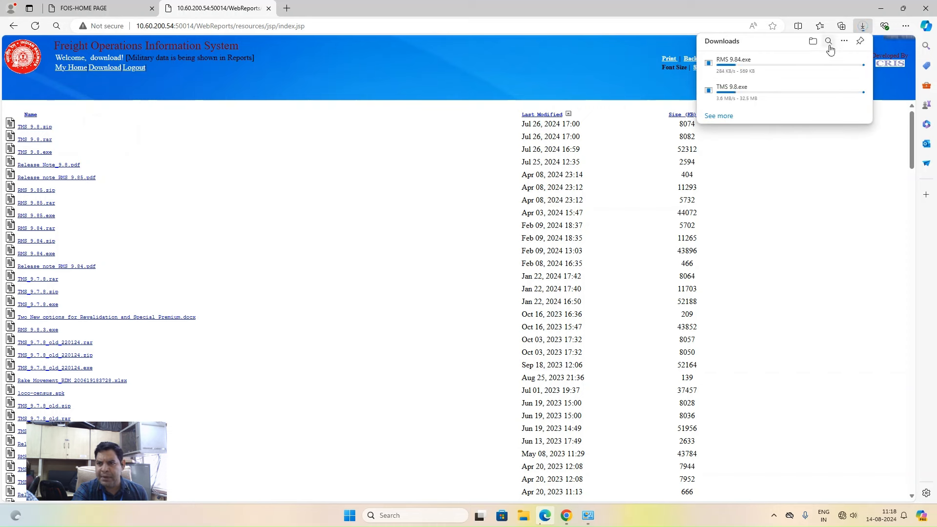
# Keep the flagged TMS 9.8.exe download despite the unverified-file warning.
pyautogui.moveTo(813, 68)
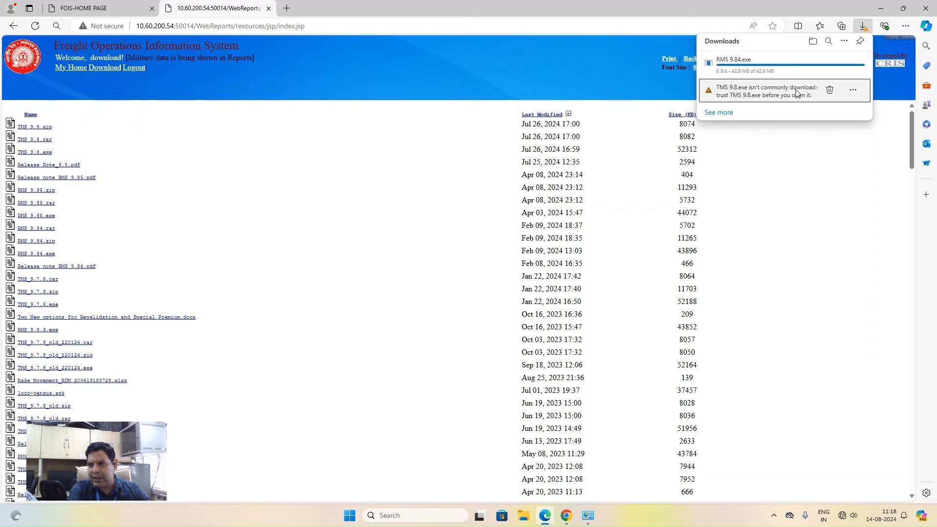
pyautogui.click(853, 89)
pyautogui.click(816, 119)
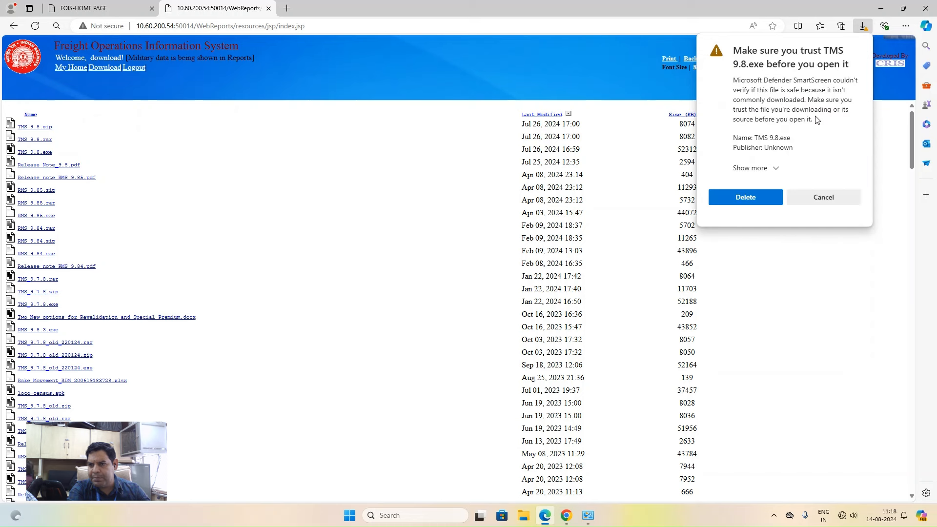
pyautogui.click(756, 168)
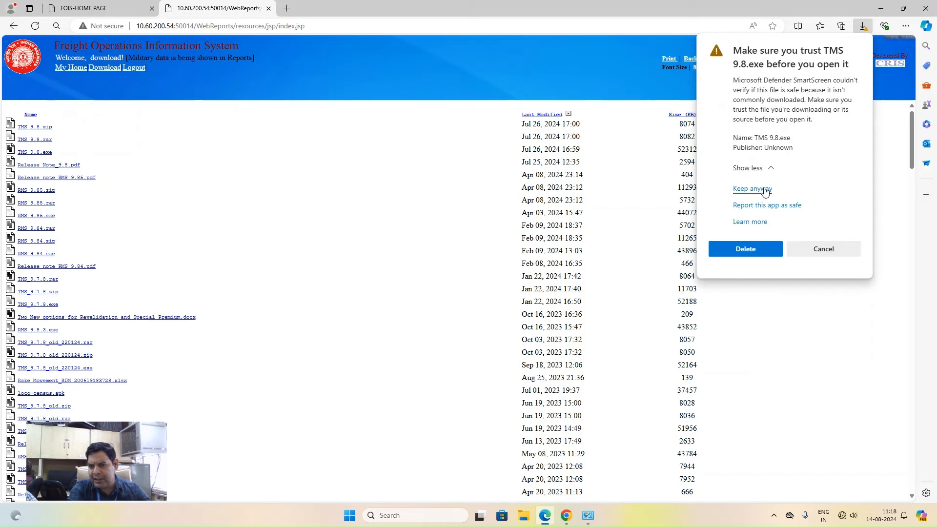
pyautogui.click(751, 187)
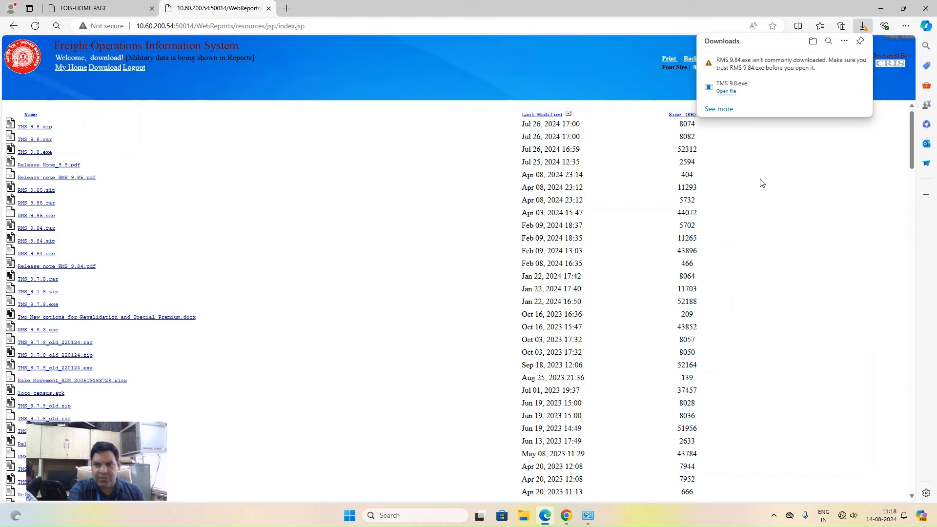
# Keep the flagged RMS 9.84.exe download despite the unverified-file warning.
pyautogui.click(852, 62)
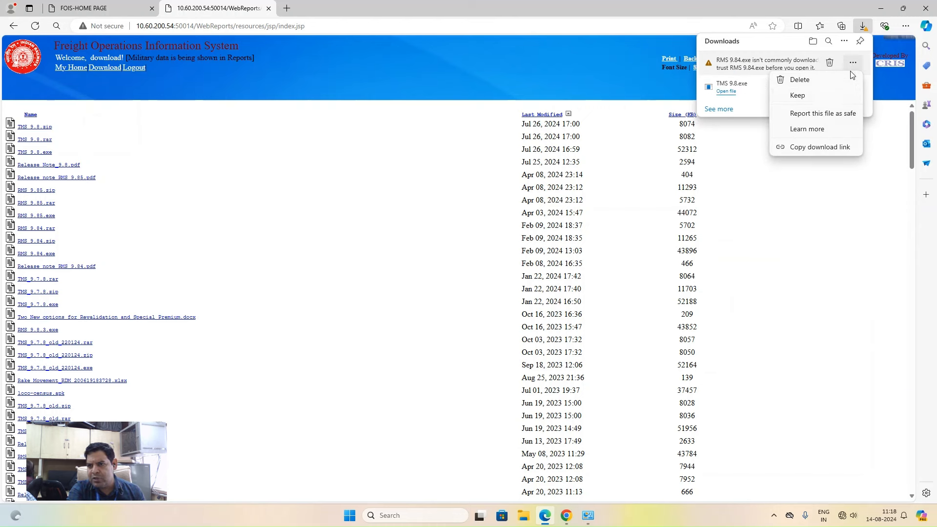
pyautogui.click(823, 96)
pyautogui.click(765, 169)
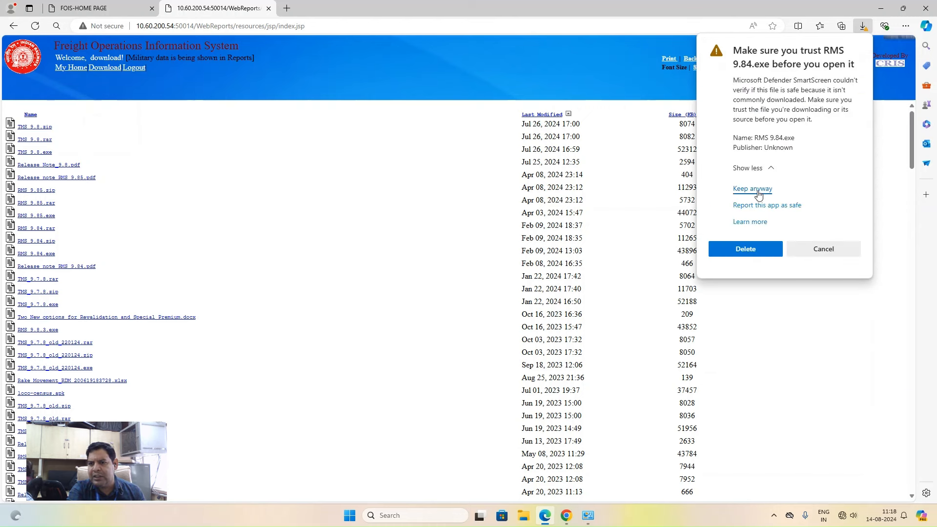
pyautogui.click(760, 194)
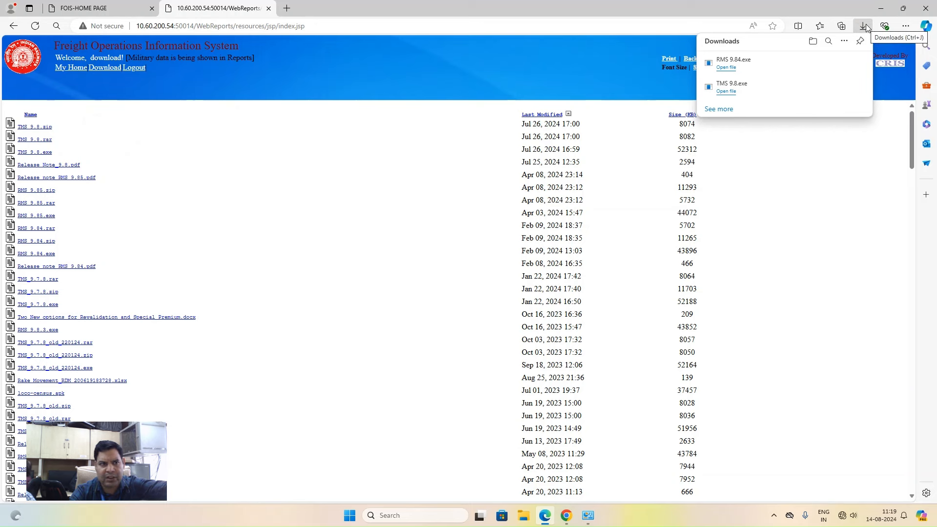
# Copy both downloaded installers onto the desktop, replacing the existing TMS 9.8.
pyautogui.click(828, 63)
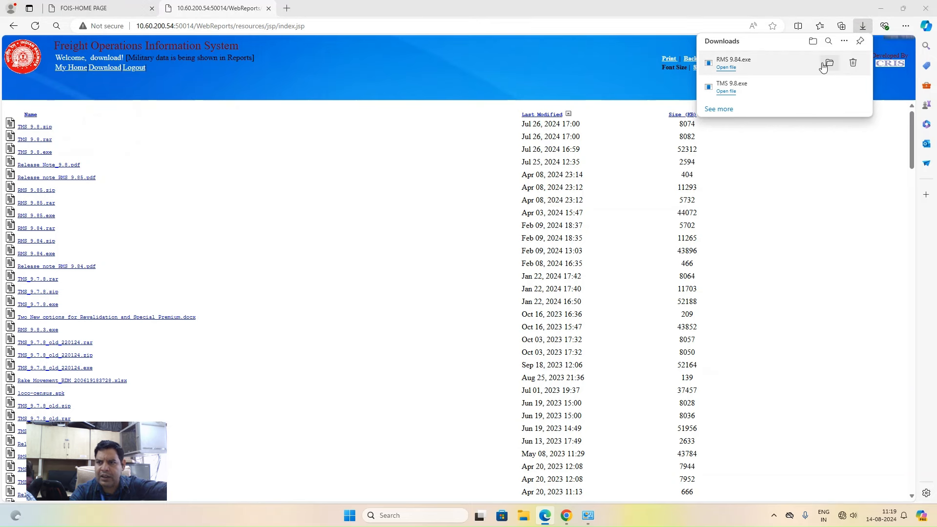
pyautogui.moveTo(604, 216); pyautogui.dragTo(539, 236)
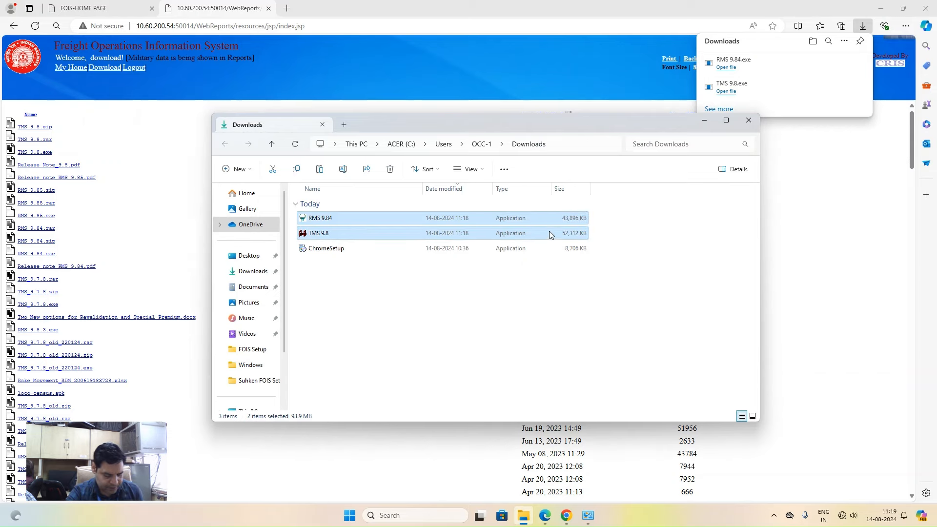
pyautogui.hotkey('ctrl', 'c')
pyautogui.press('super+d')
pyautogui.hotkey('ctrl', 'v')
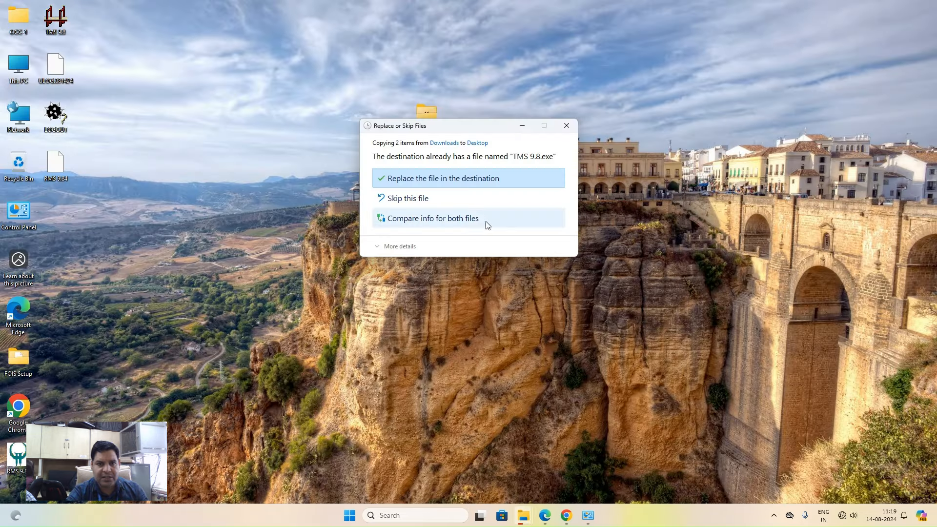
pyautogui.click(441, 184)
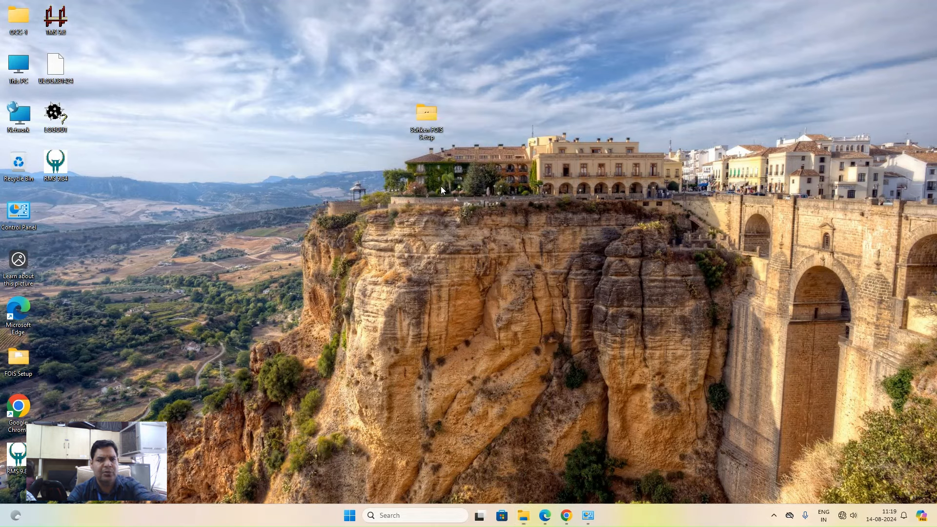
# Close the Downloads folder and open the Suhken FOIS Setup folder on the desktop.
pyautogui.click(524, 515)
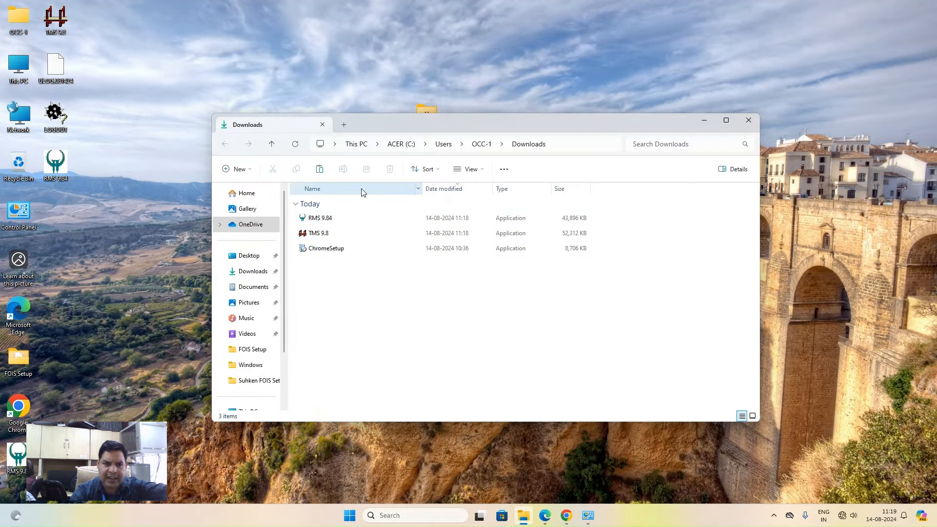
pyautogui.click(748, 120)
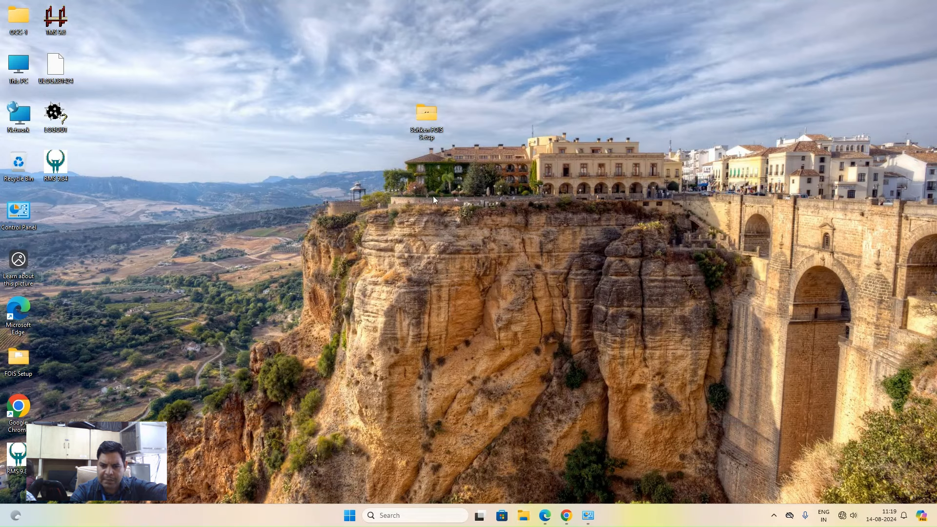
pyautogui.doubleClick(427, 120)
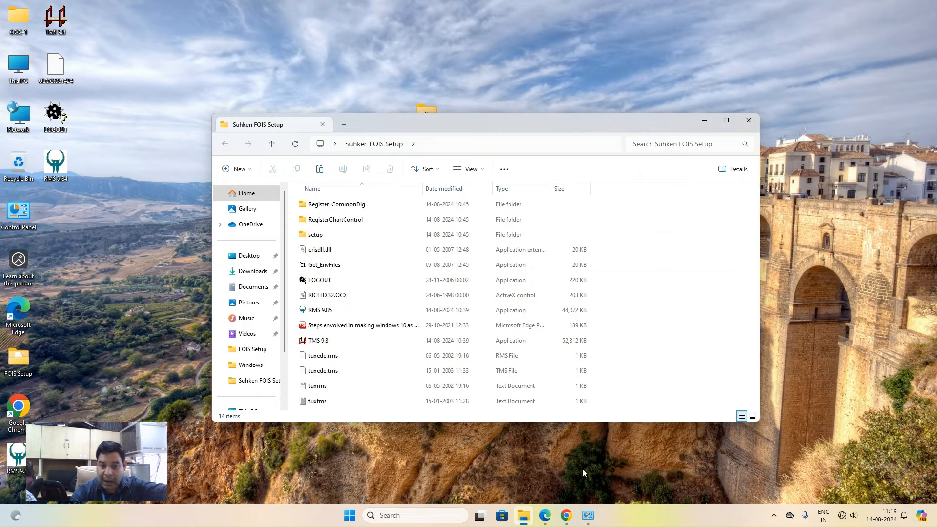
pyautogui.click(567, 515)
# Sort the Edge download list by Last Modified and look inside the FOIS Set Up folder.
pyautogui.click(596, 480)
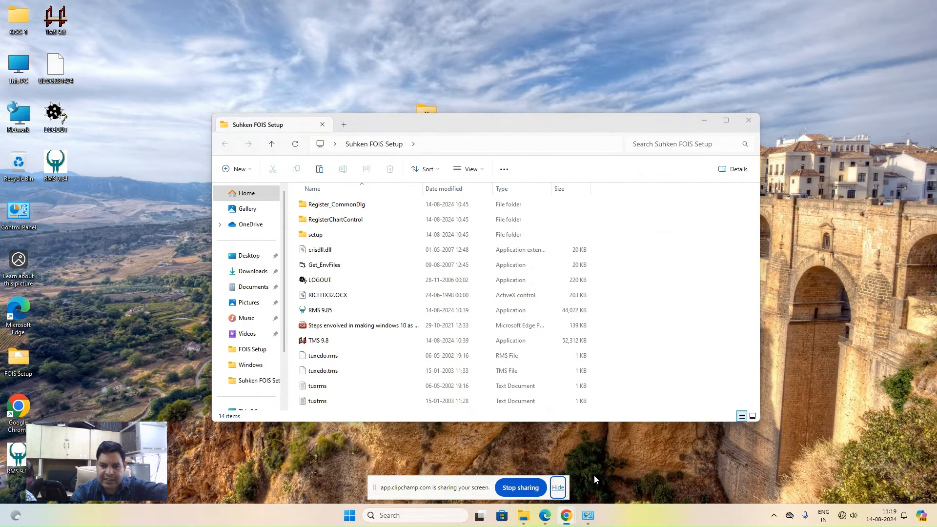
pyautogui.click(544, 516)
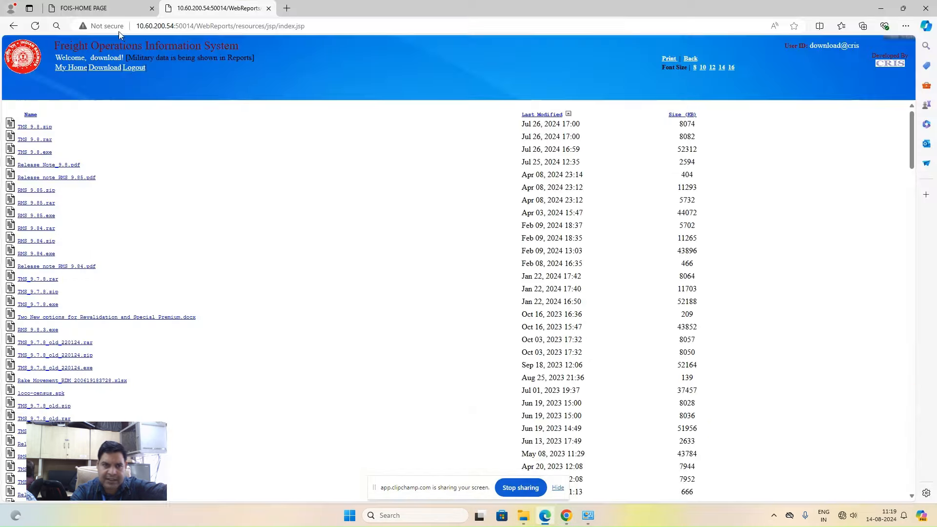
pyautogui.click(525, 116)
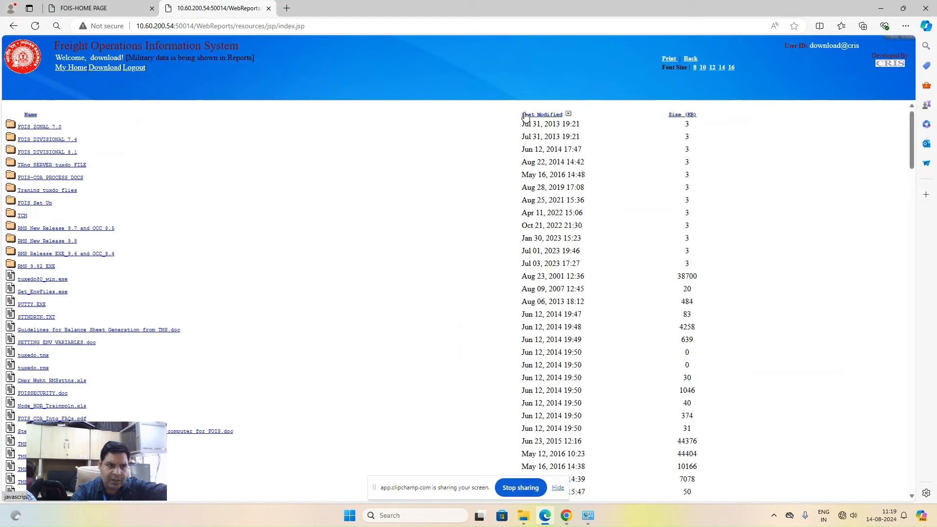
pyautogui.click(33, 203)
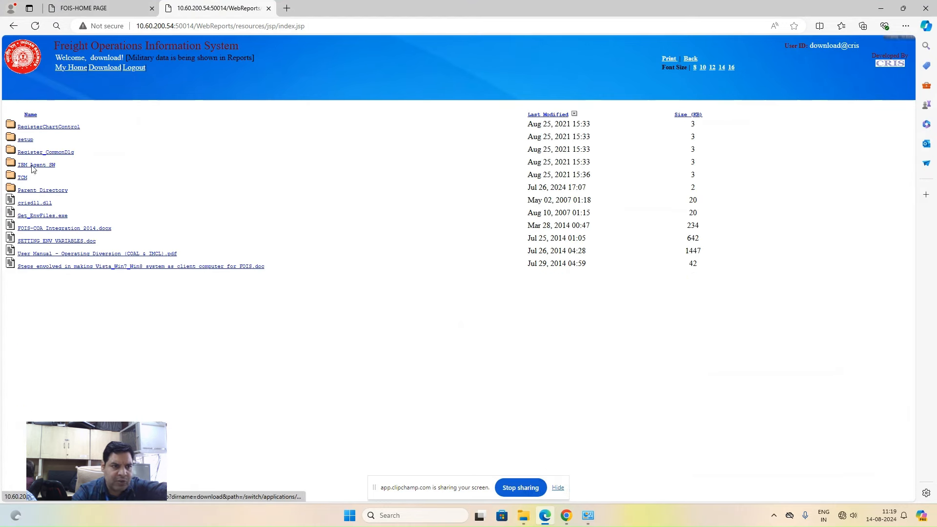
pyautogui.click(13, 25)
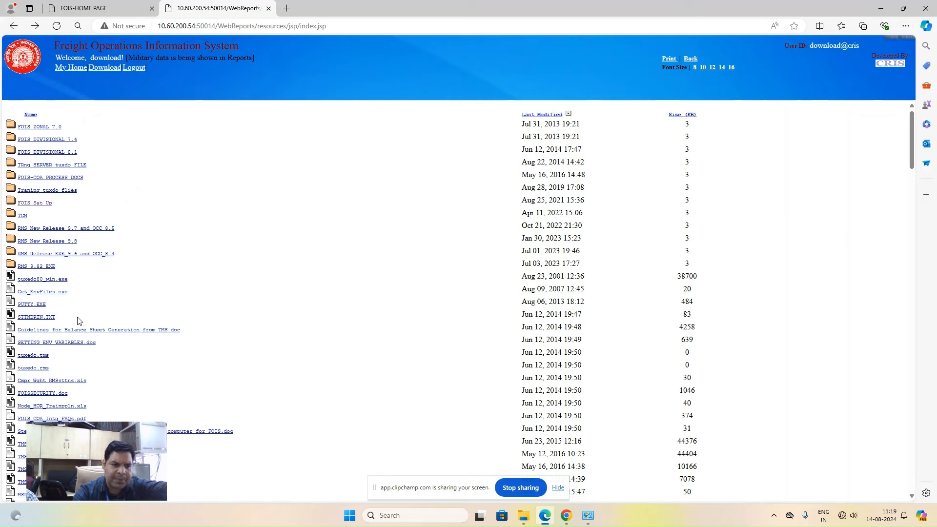
# Re-sort the listing newest first, browse the TMS releases, and minimize Edge.
pyautogui.scroll(-1, 111, 348)
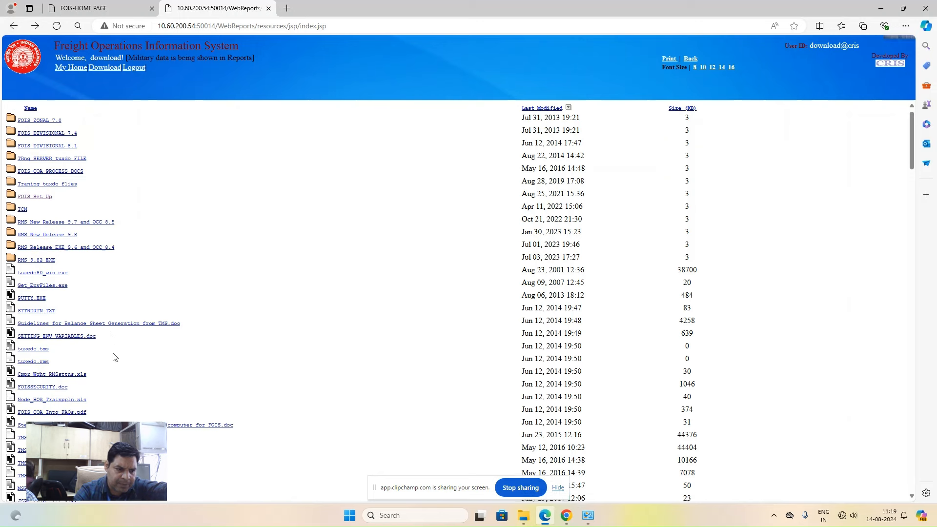
pyautogui.scroll(-1, 114, 358)
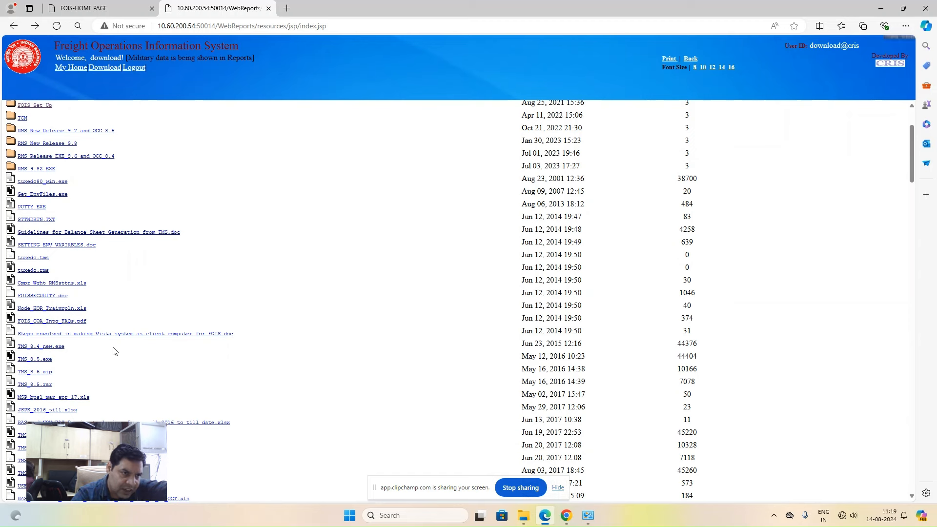
pyautogui.scroll(2, 113, 348)
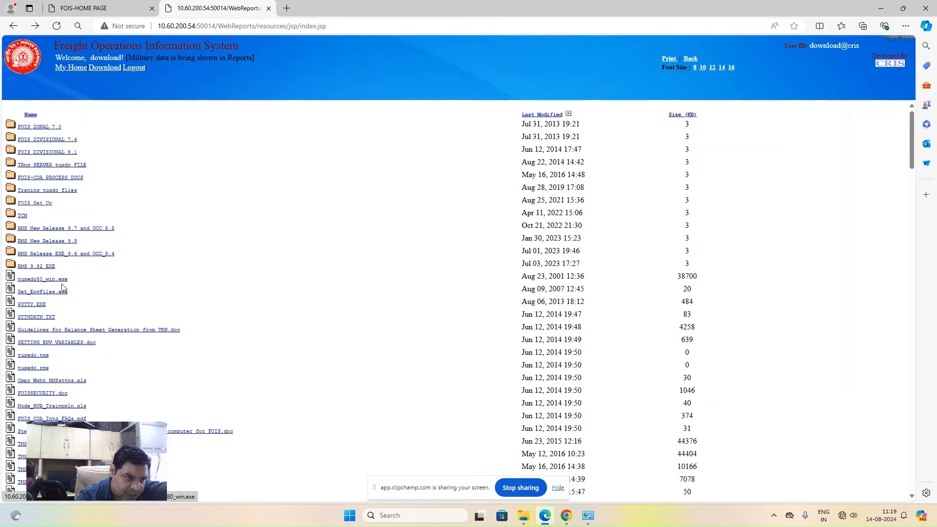
pyautogui.scroll(-1, 63, 299)
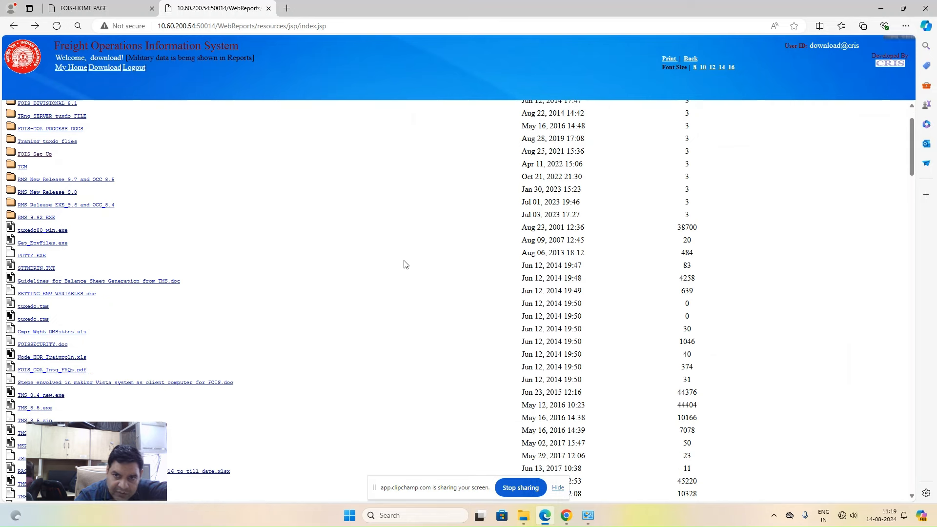
pyautogui.scroll(2, 404, 265)
pyautogui.click(543, 115)
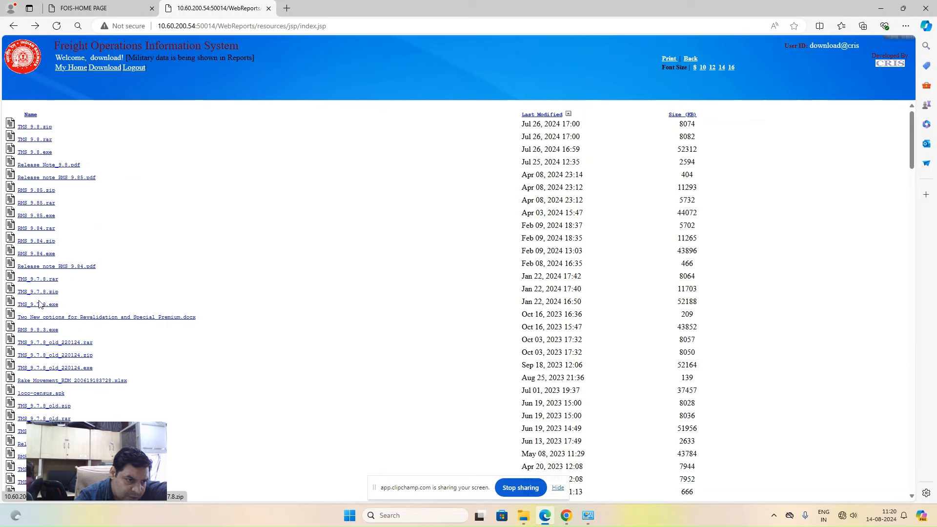
pyautogui.scroll(-1, 46, 344)
pyautogui.scroll(-4, 41, 334)
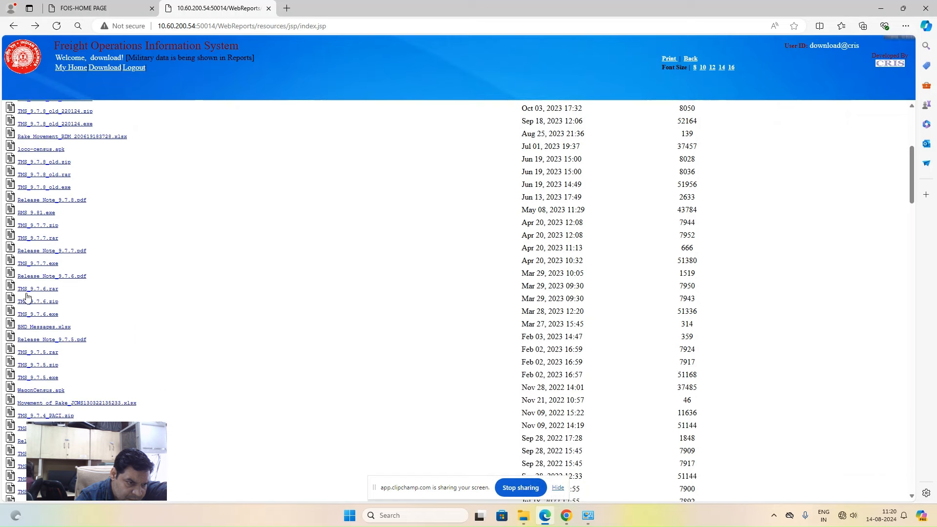
pyautogui.scroll(-2, 40, 396)
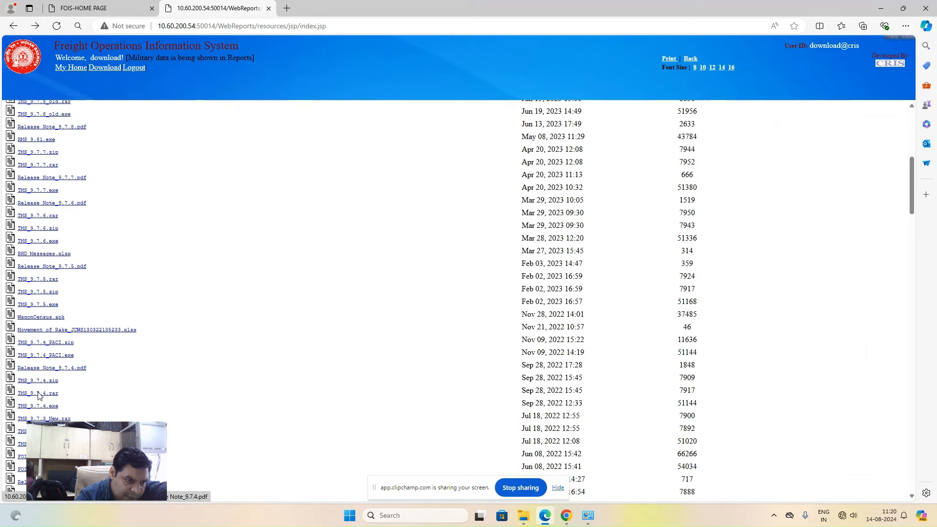
pyautogui.scroll(-3, 39, 395)
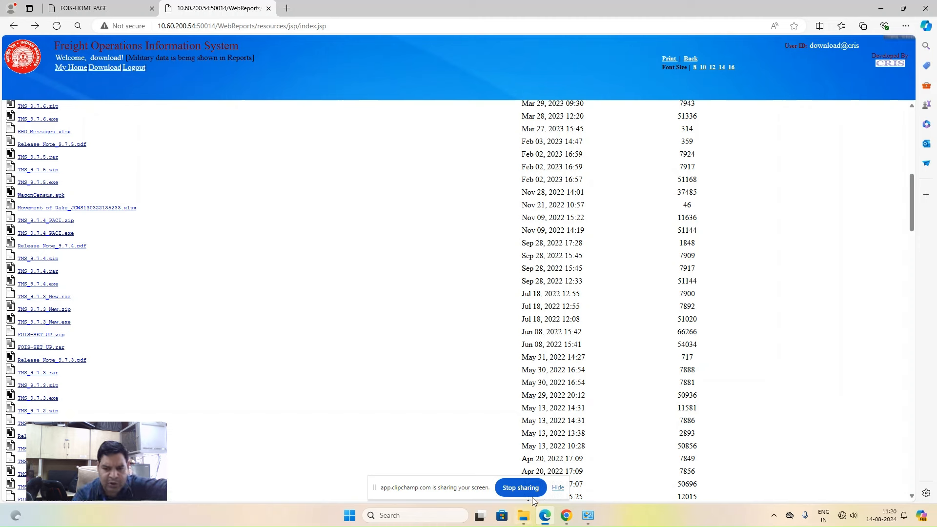
pyautogui.click(557, 488)
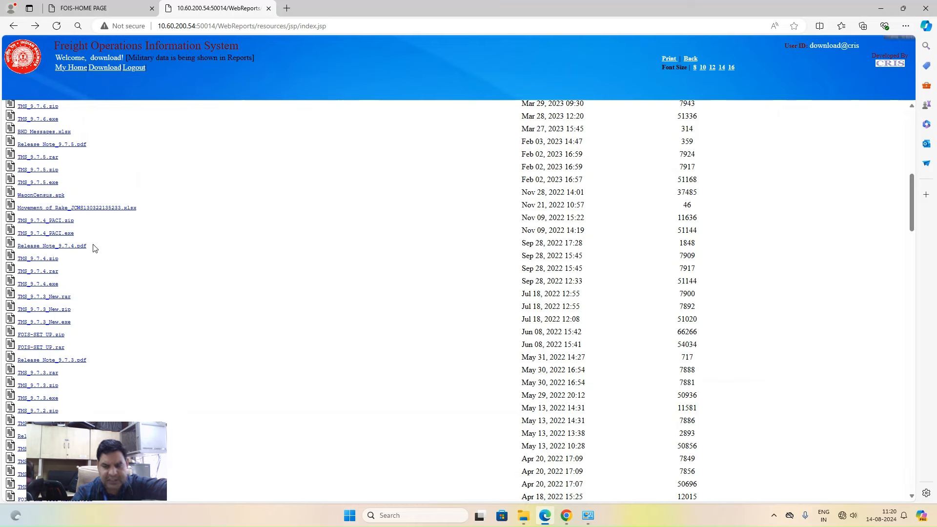
pyautogui.click(882, 10)
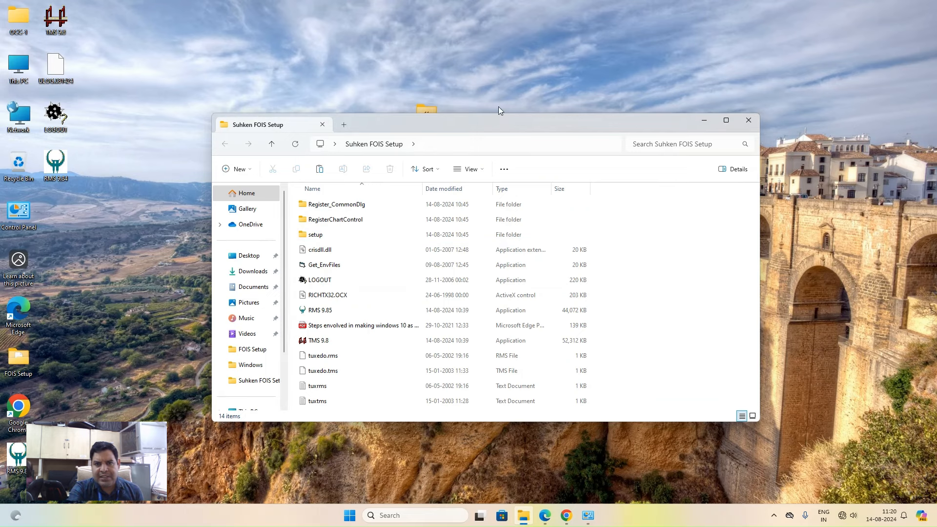
# Open the setup subfolder and launch FOIS setup, past its welcome message.
pyautogui.moveTo(499, 116); pyautogui.dragTo(530, 72)
pyautogui.click(349, 191)
pyautogui.doubleClick(350, 191)
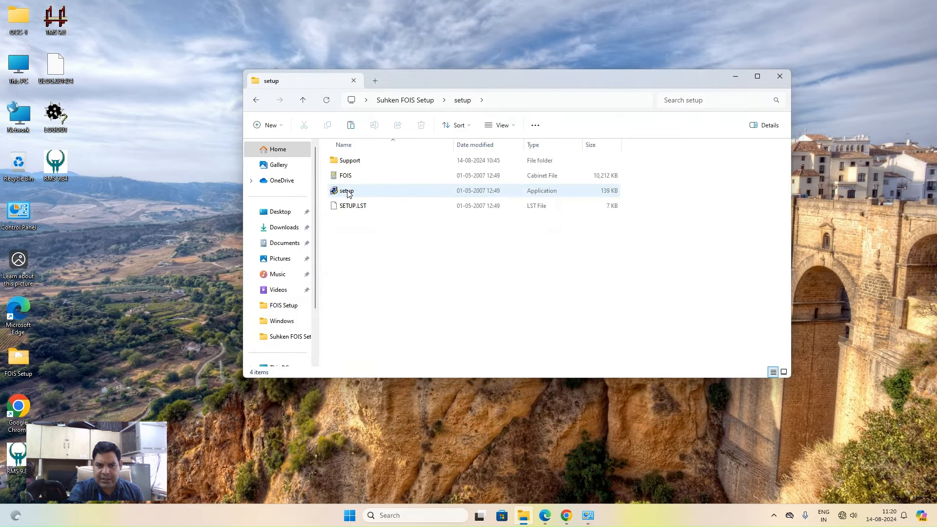
pyautogui.doubleClick(352, 191)
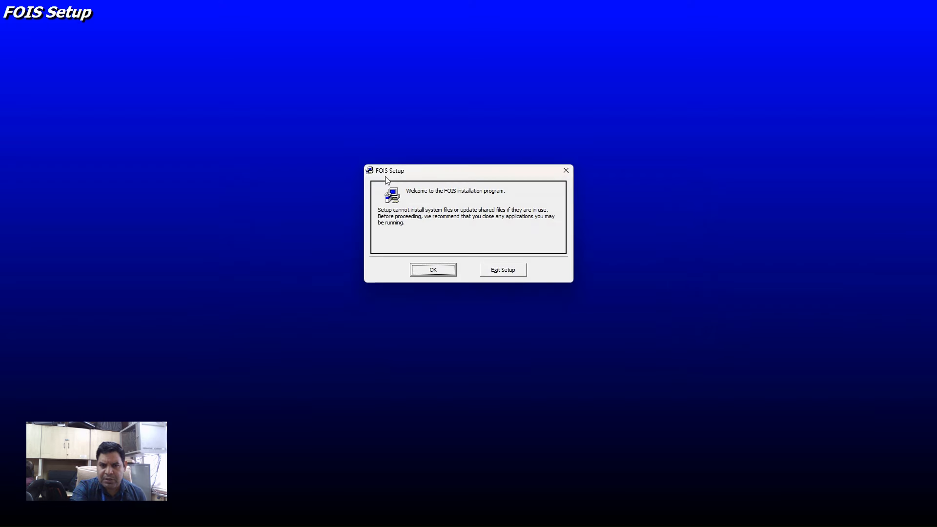
pyautogui.click(450, 267)
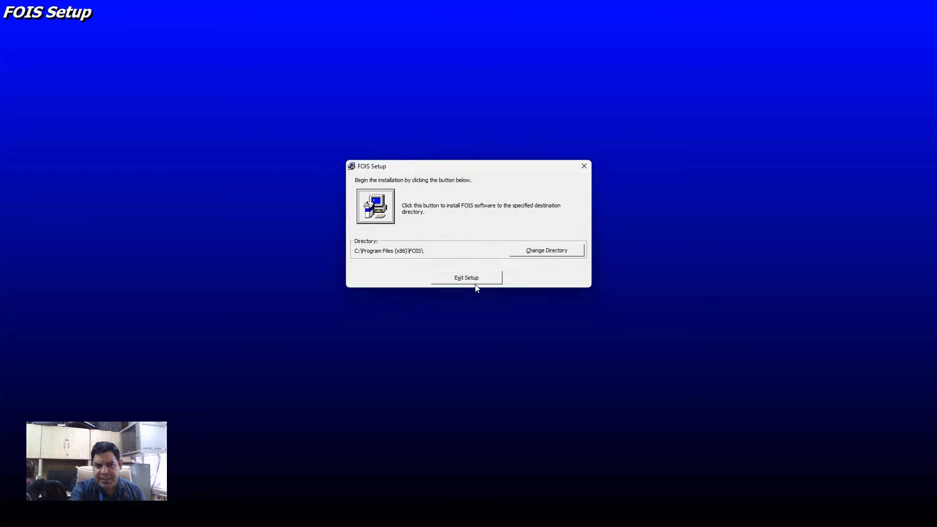
# Install FOIS to the default directory in the FOIS program group, keeping the existing tuxedo.rms.
pyautogui.click(380, 200)
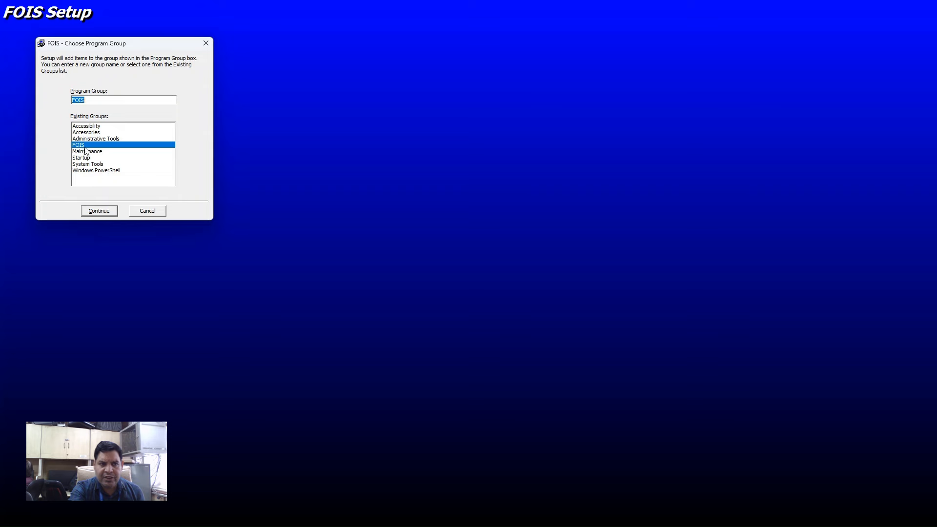
pyautogui.click(99, 211)
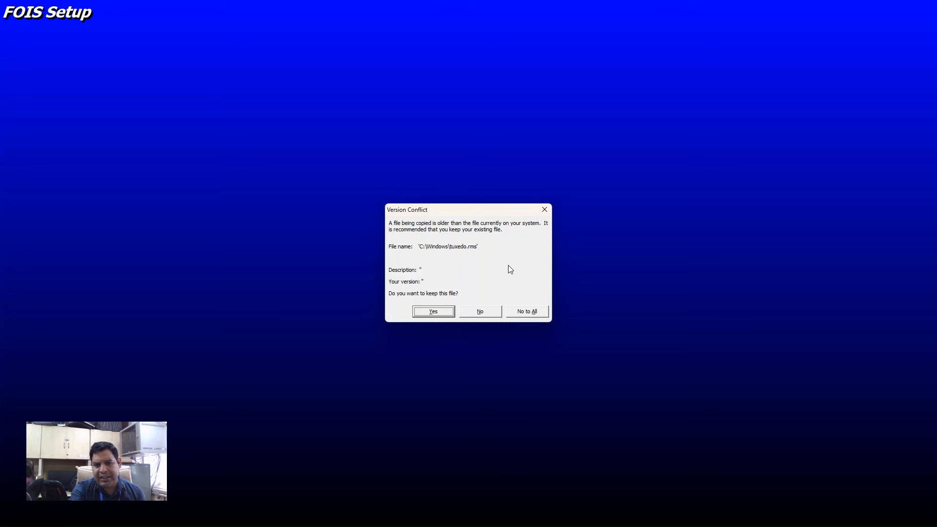
pyautogui.click(533, 316)
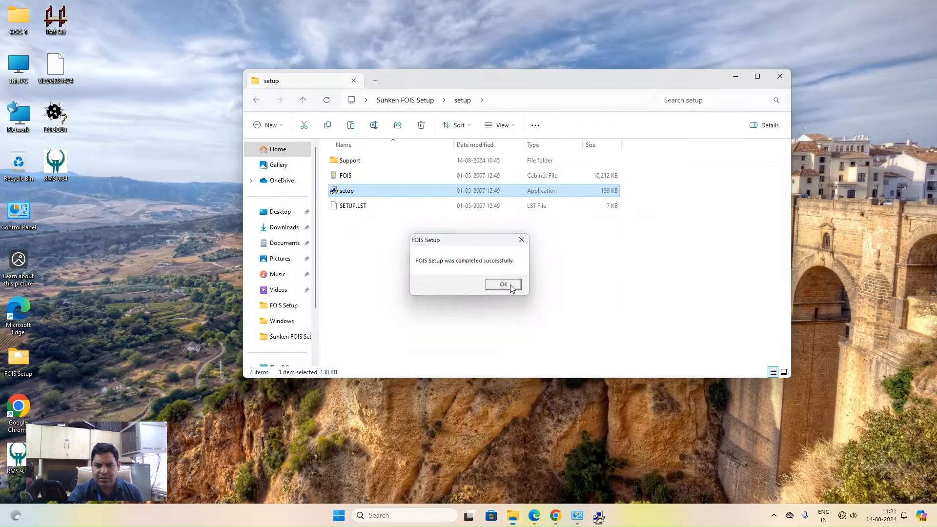
pyautogui.click(504, 285)
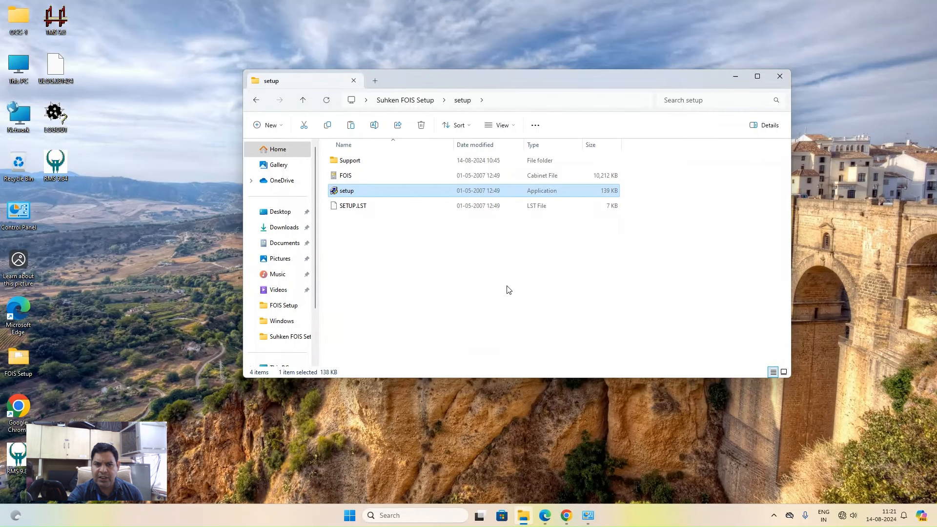
# Register COMDLG32.OCX by running Register_CommonDlg's REGISTER as administrator.
pyautogui.click(256, 100)
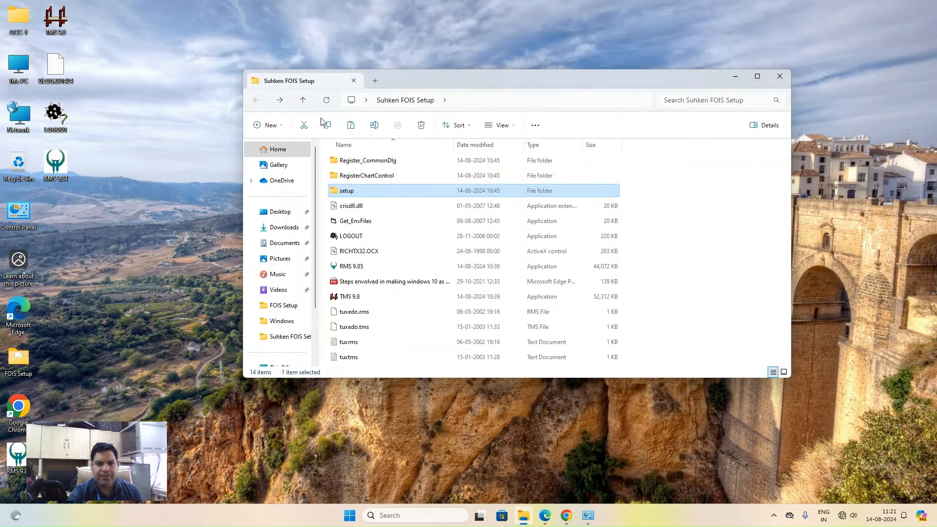
pyautogui.click(379, 162)
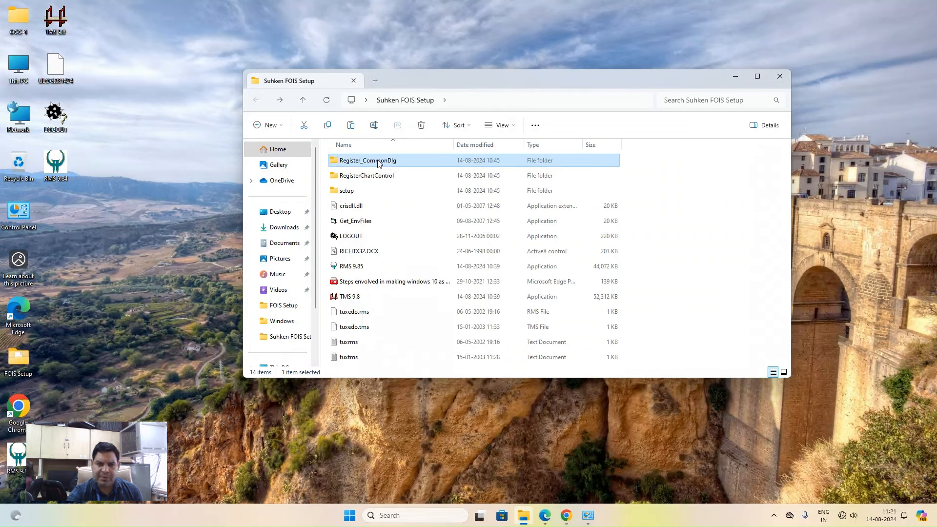
pyautogui.doubleClick(379, 162)
pyautogui.doubleClick(379, 162)
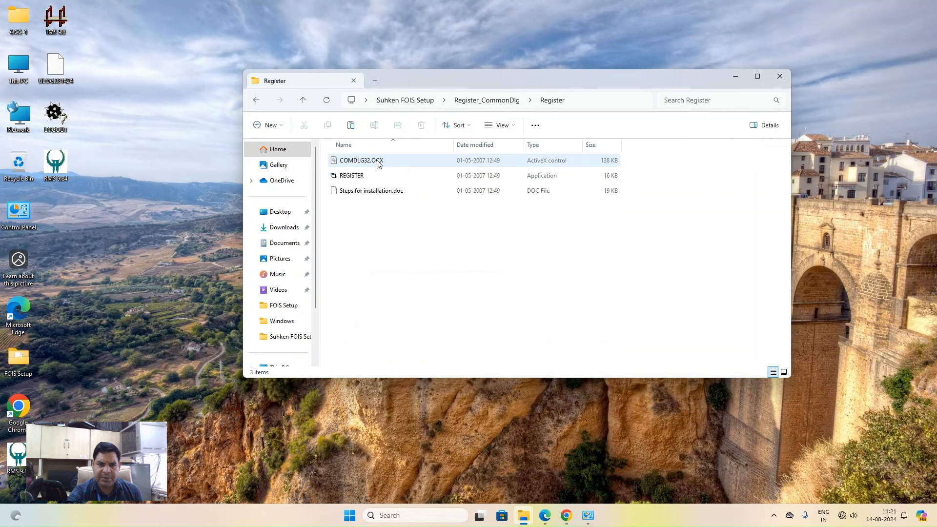
pyautogui.click(361, 181)
pyautogui.rightClick(371, 180)
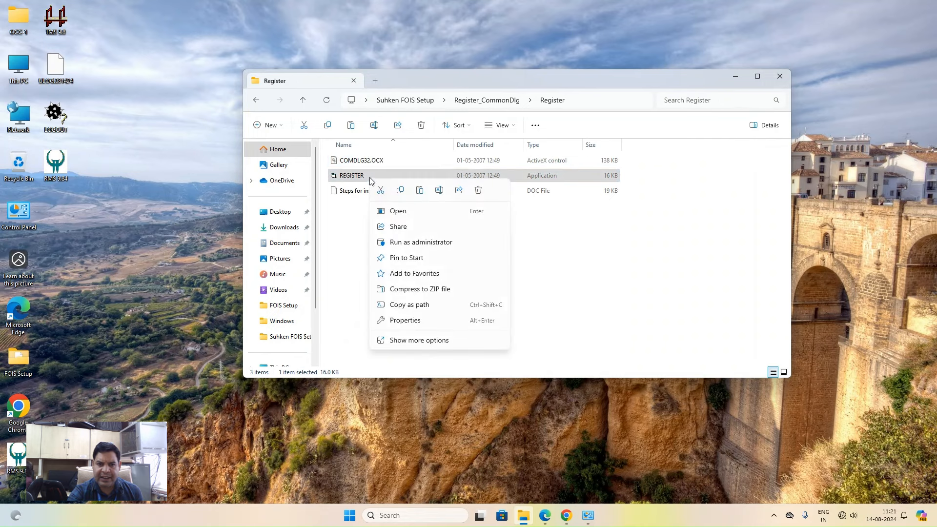
pyautogui.click(415, 243)
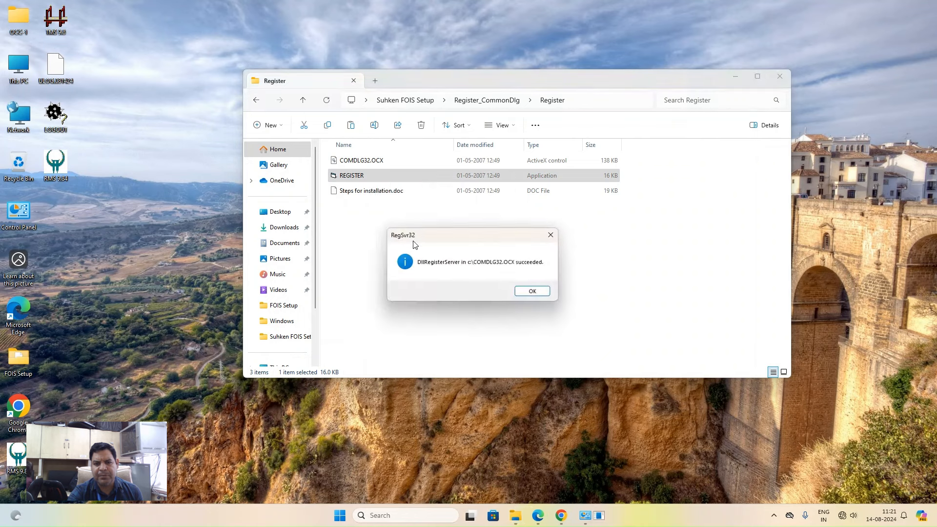
pyautogui.click(532, 291)
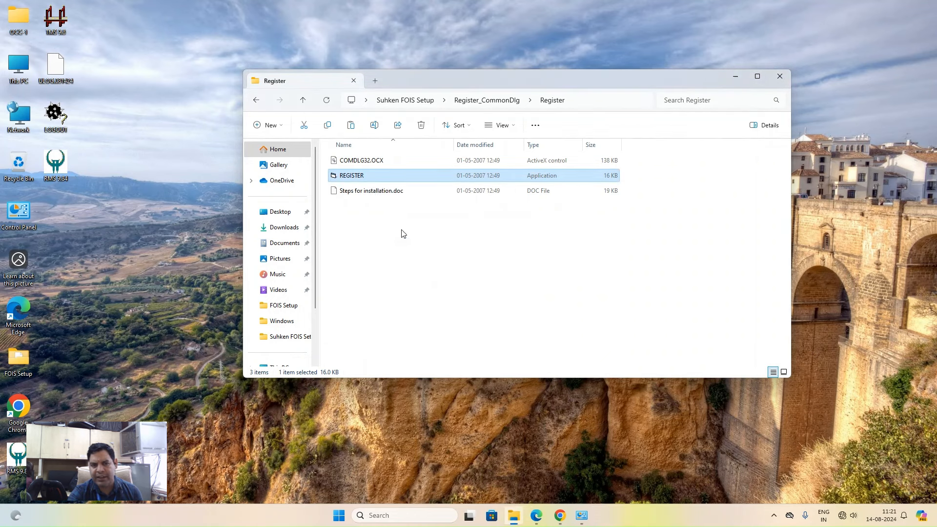
pyautogui.click(256, 100)
pyautogui.click(256, 102)
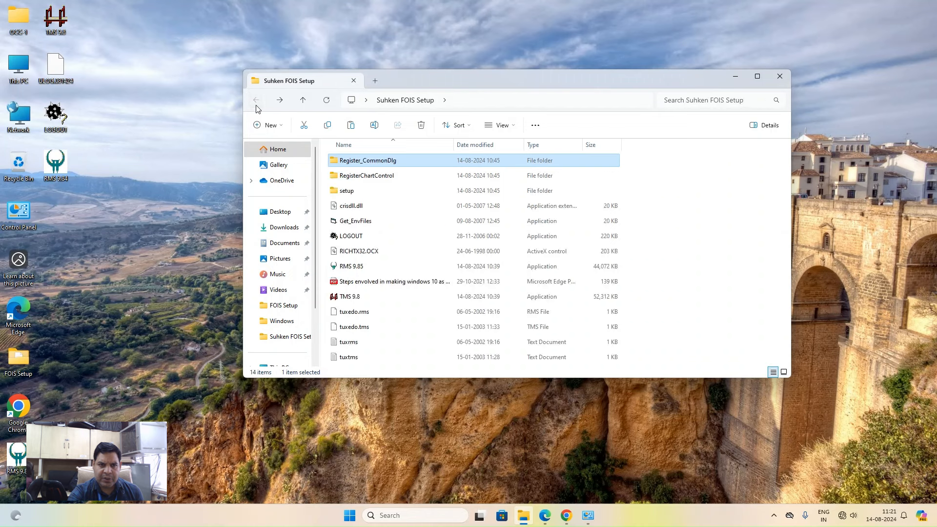
# Register mschrt20.ocx by running RegisterChartControl's Register as administrator, then return to Suhken FOIS Setup.
pyautogui.doubleClick(373, 176)
pyautogui.doubleClick(350, 162)
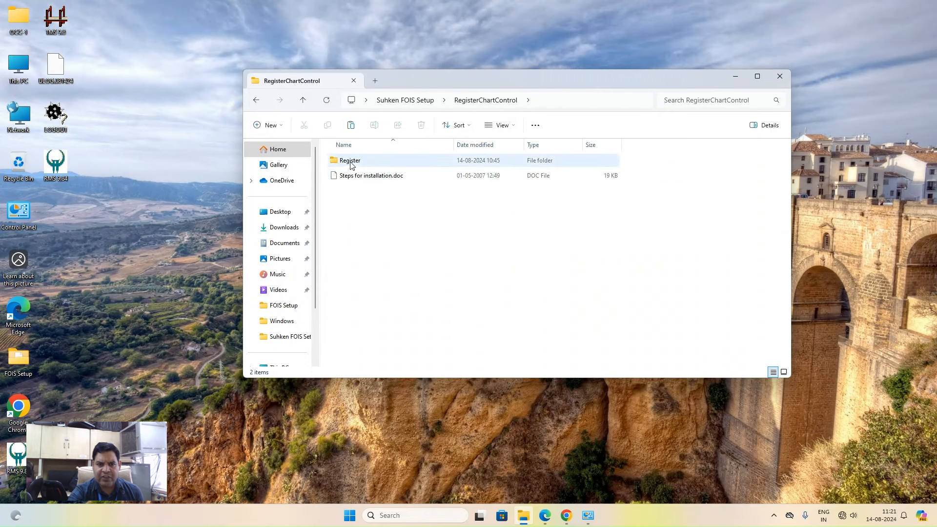
pyautogui.click(357, 179)
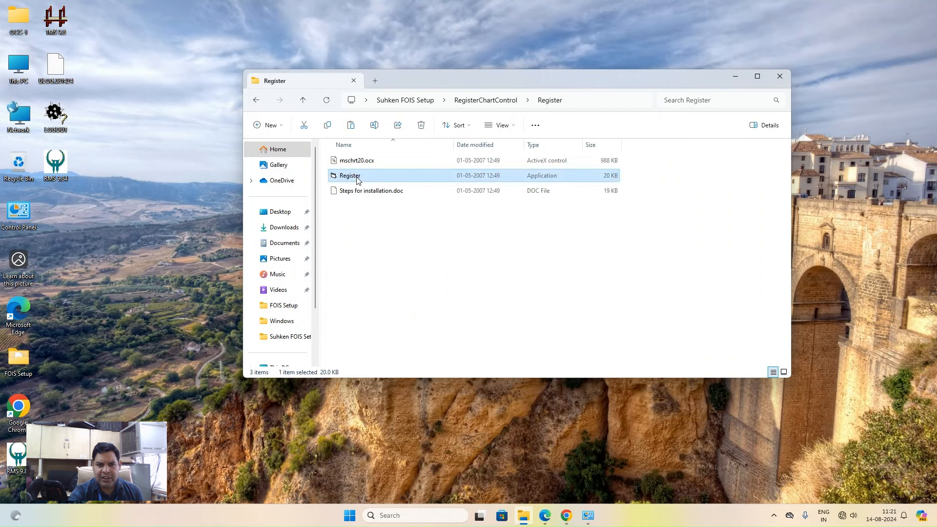
pyautogui.rightClick(357, 179)
pyautogui.click(393, 238)
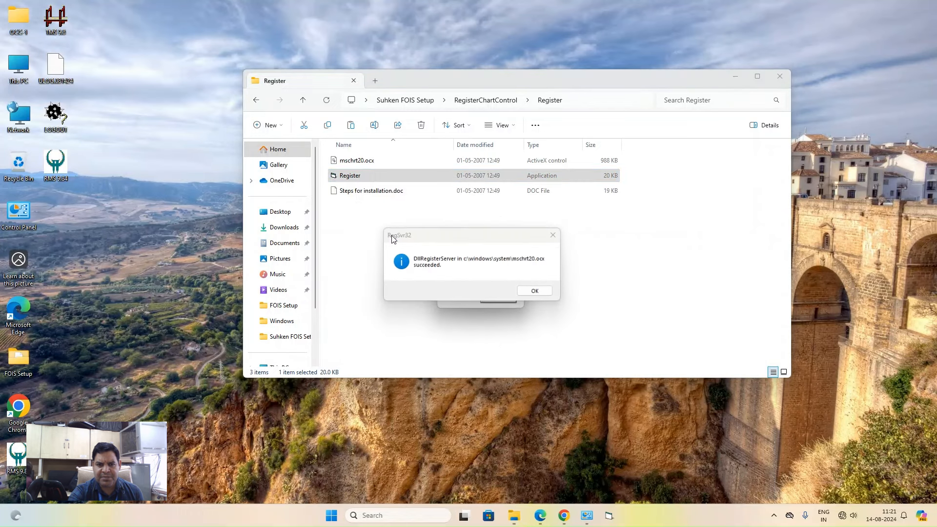
pyautogui.click(496, 302)
pyautogui.click(496, 297)
pyautogui.click(533, 290)
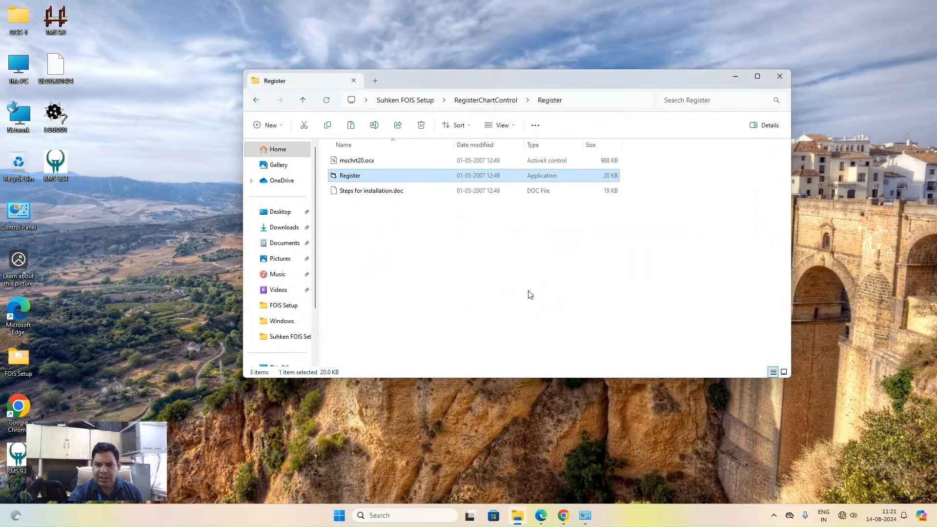
pyautogui.click(256, 101)
pyautogui.click(256, 101)
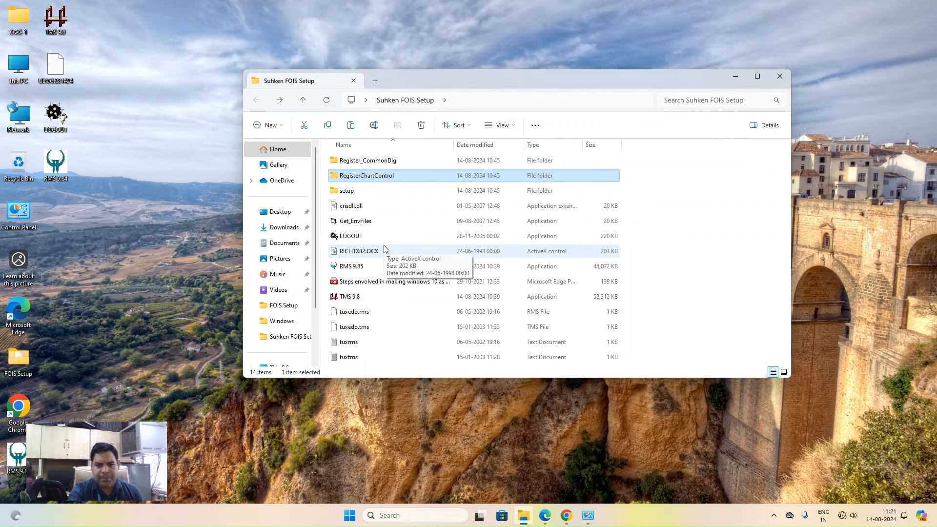
# Select crisdll.dll, RICHTX32.OCX, tuxedo.rms, tuxedo.tms, tuxrms and tuxtms in the setup folder.
pyautogui.click(355, 208)
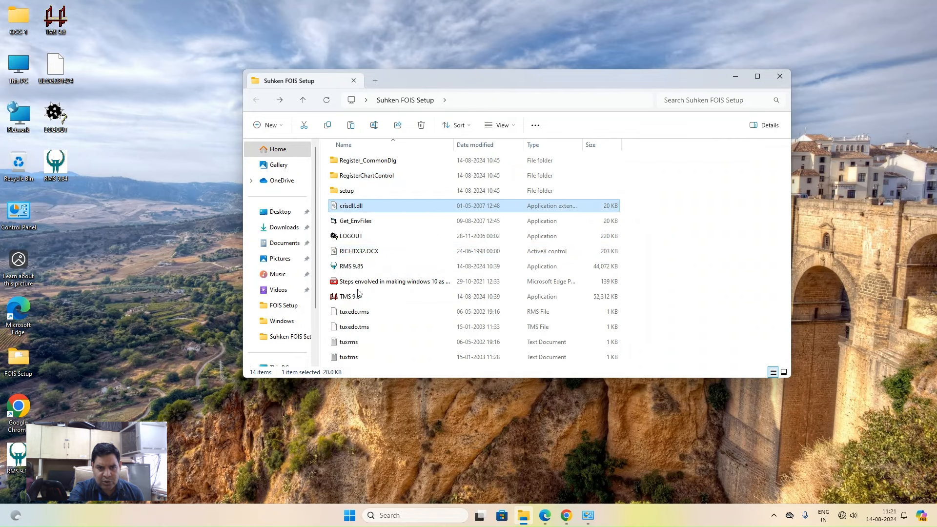
pyautogui.click(364, 253)
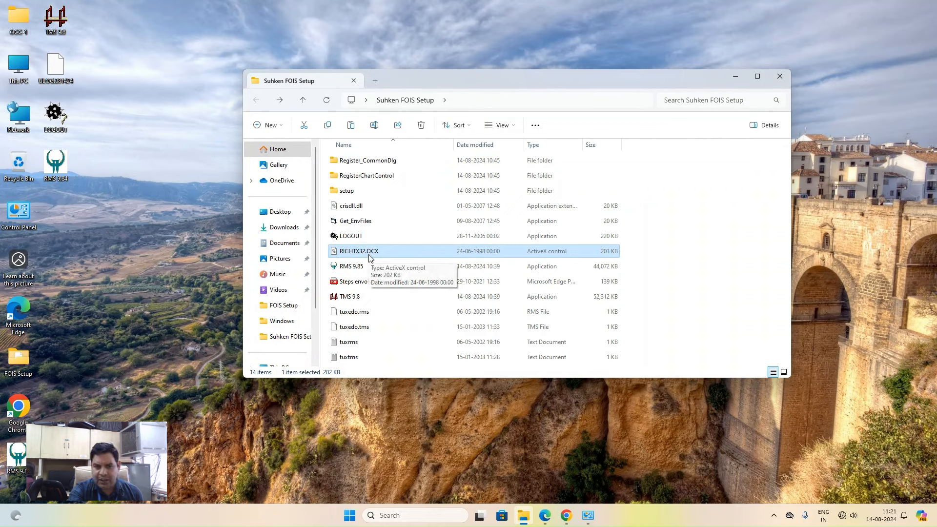
pyautogui.click(366, 179)
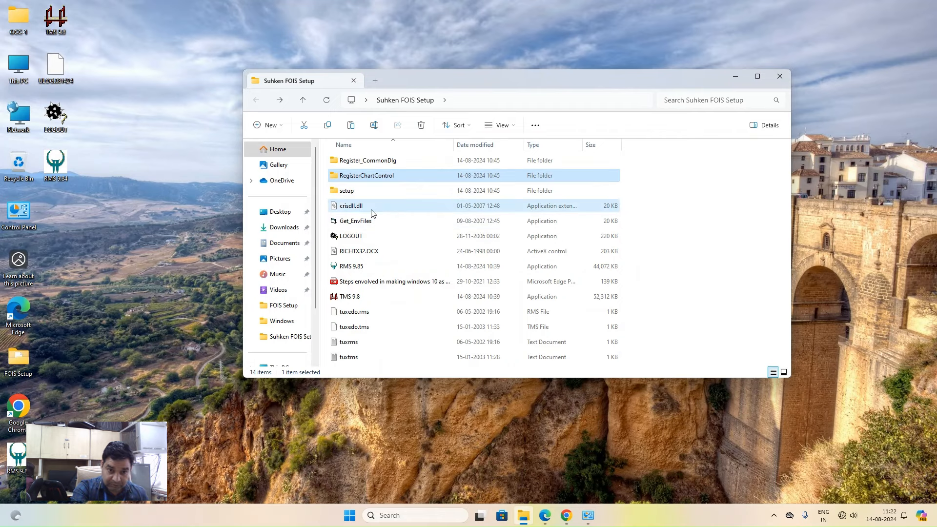
pyautogui.click(372, 209)
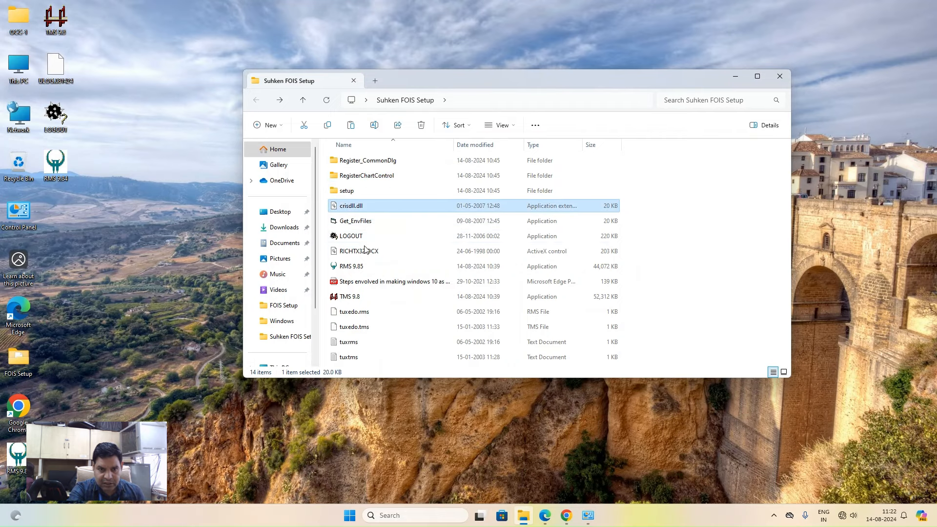
pyautogui.keyDown('ctrl'); pyautogui.click(366, 251); pyautogui.keyUp('ctrl')
pyautogui.moveTo(356, 320); pyautogui.dragTo(390, 362)
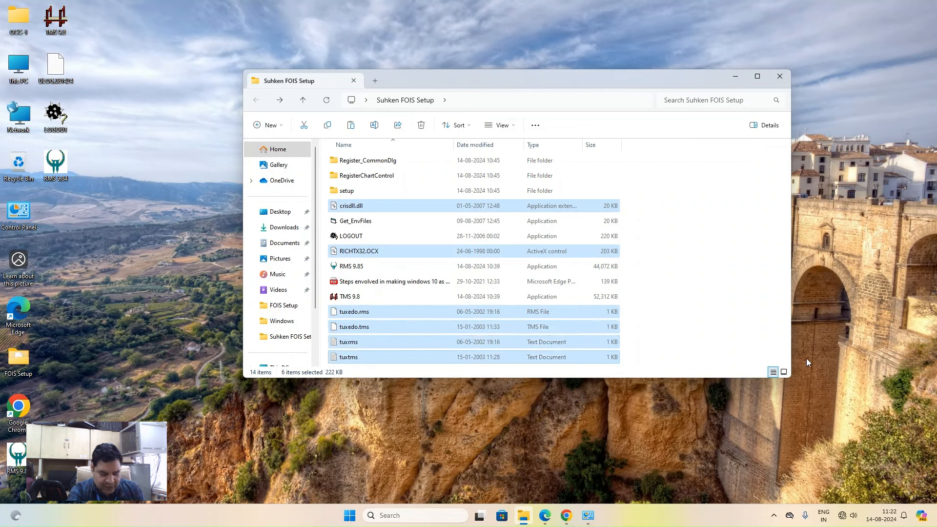
# Copy the six selected files and open This PC in a new window.
pyautogui.rightClick(480, 311)
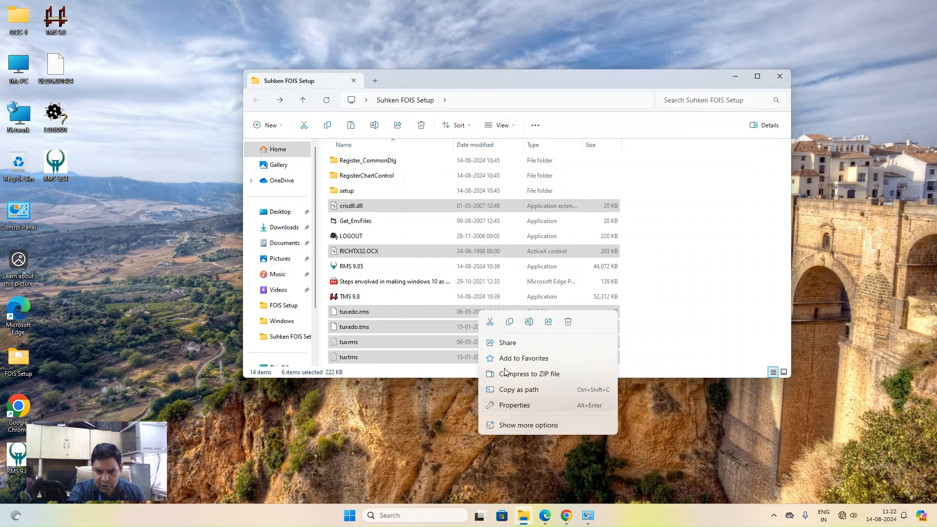
pyautogui.click(517, 425)
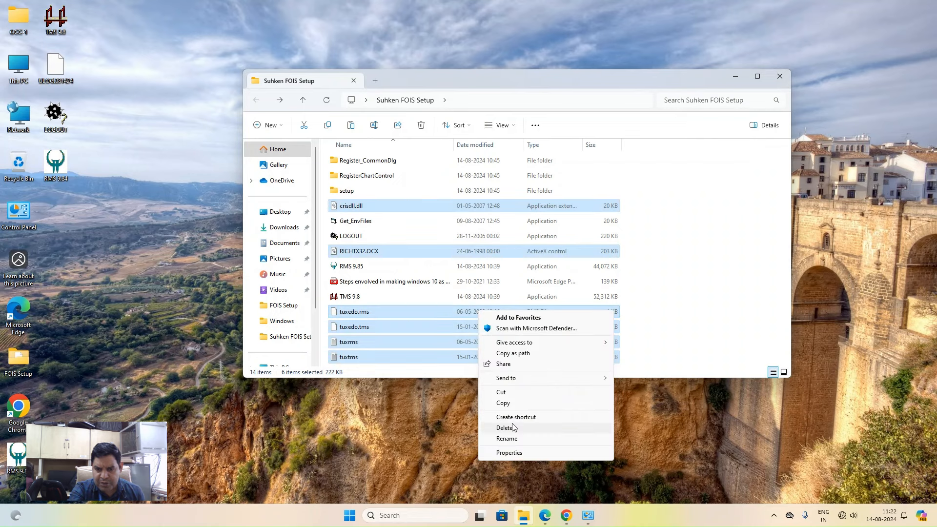
pyautogui.click(504, 403)
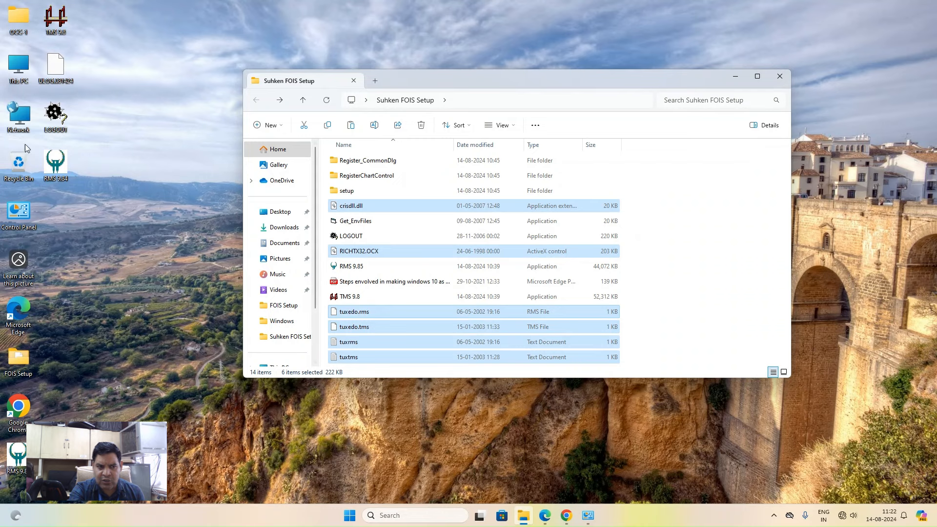
pyautogui.doubleClick(20, 54)
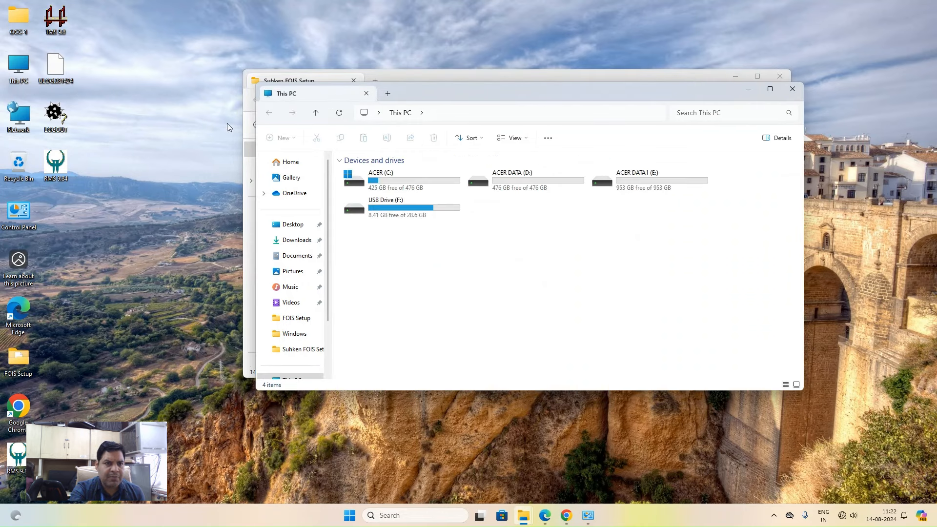
# Paste the six files into C:\Windows, replacing existing copies with administrator permission, then return to Suhken FOIS Setup.
pyautogui.doubleClick(399, 175)
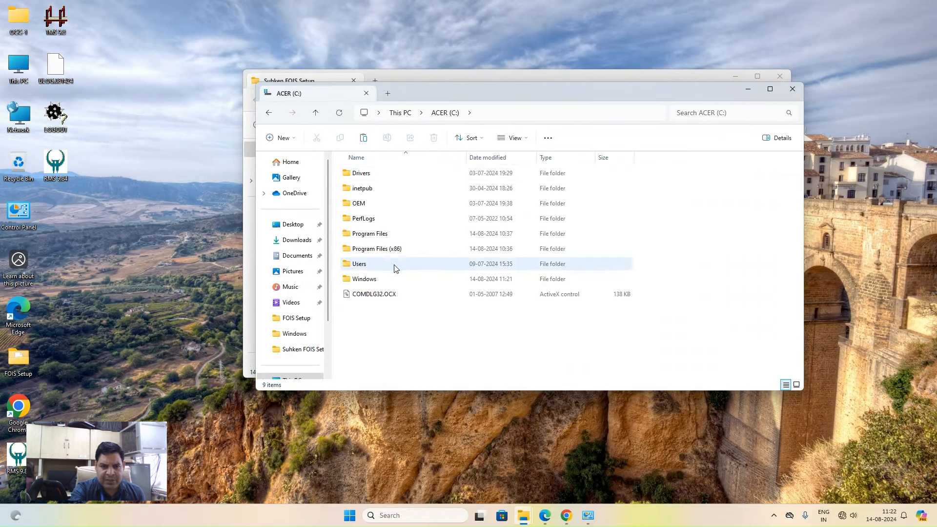
pyautogui.doubleClick(395, 282)
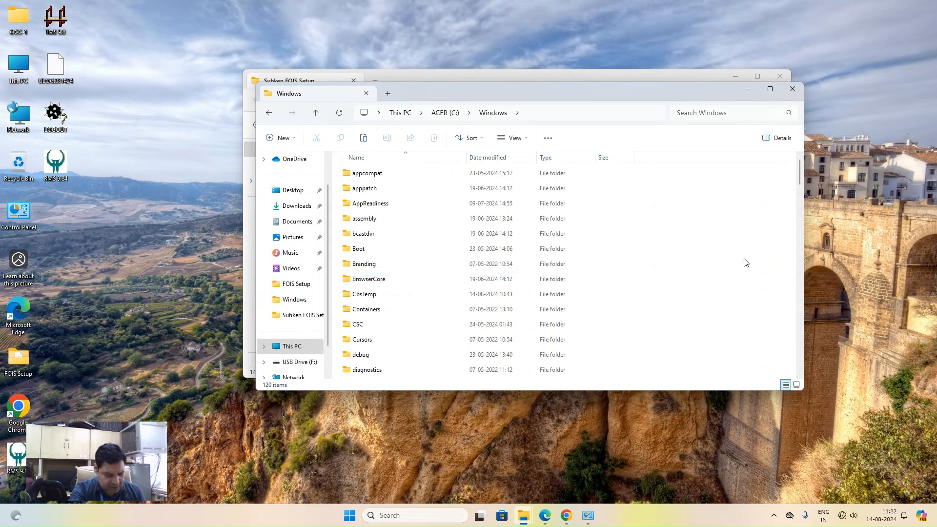
pyautogui.hotkey('ctrl', 'v')
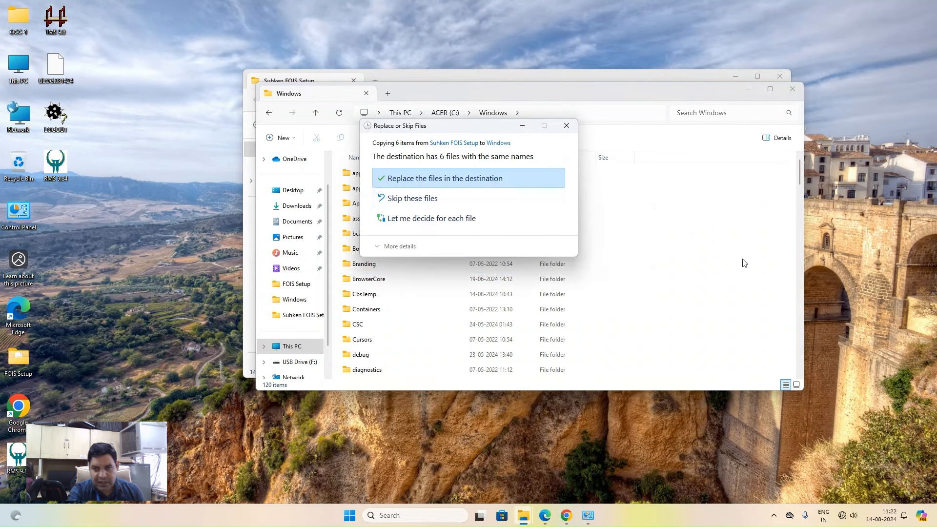
pyautogui.click(428, 179)
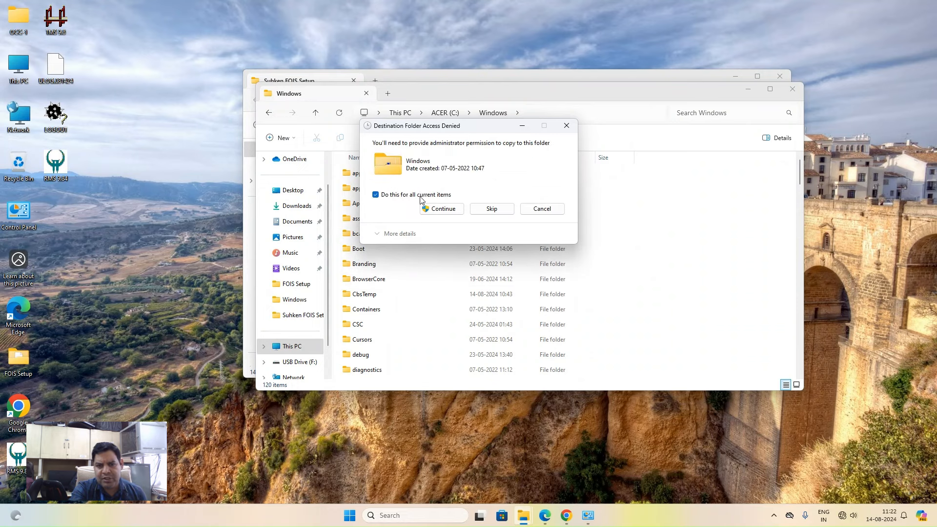
pyautogui.click(436, 210)
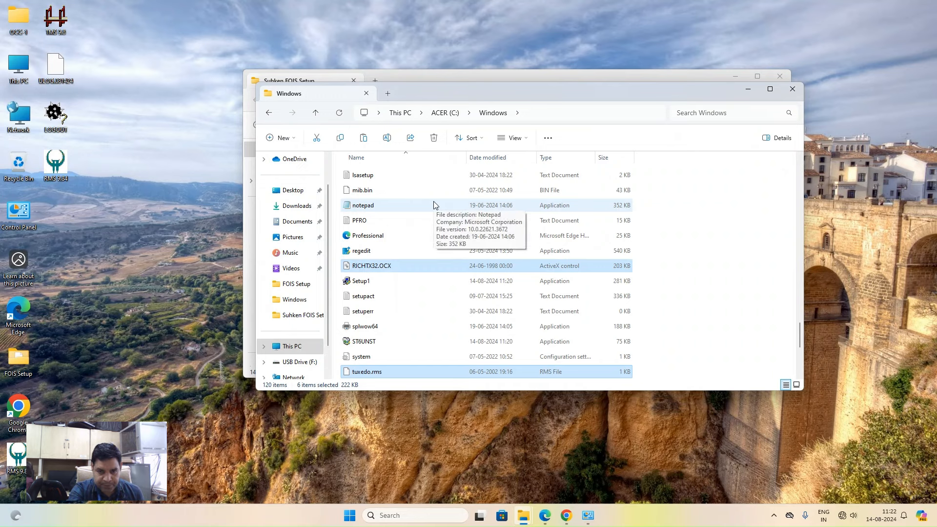
pyautogui.hotkey('alt', 'Tab')
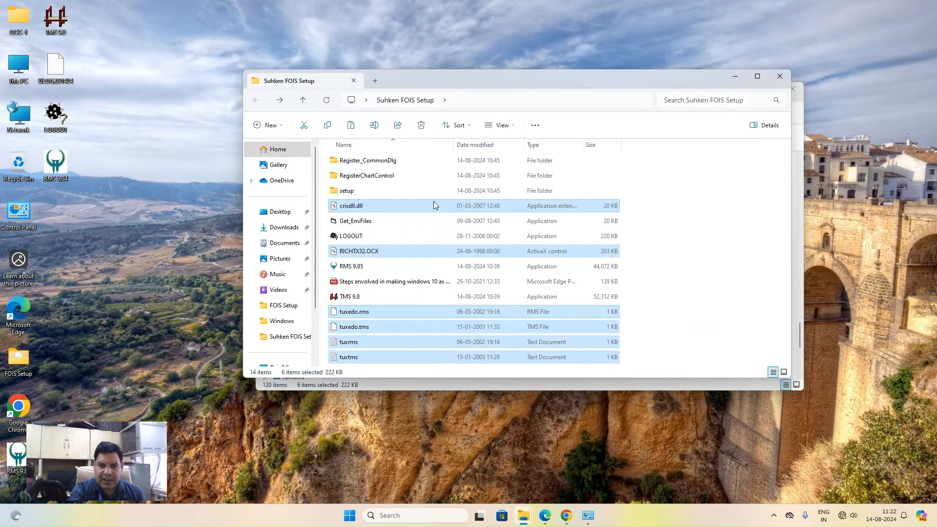
# Widen the Name column to show full file names and open the Windows 10 client steps PDF.
pyautogui.click(647, 194)
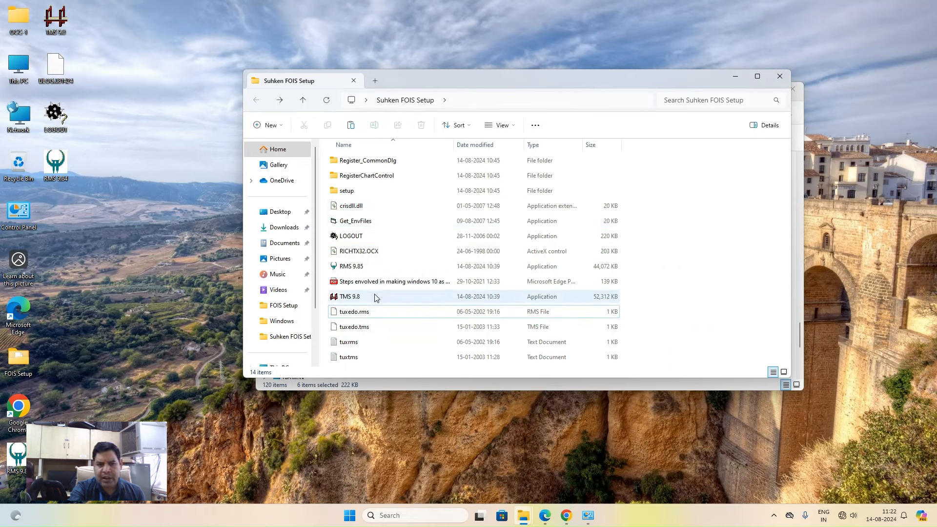
pyautogui.moveTo(376, 297)
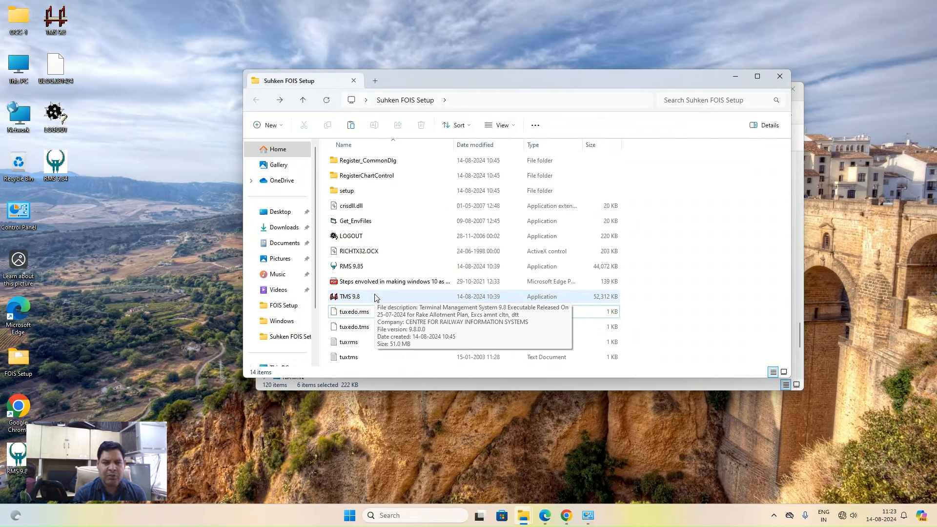
pyautogui.click(429, 286)
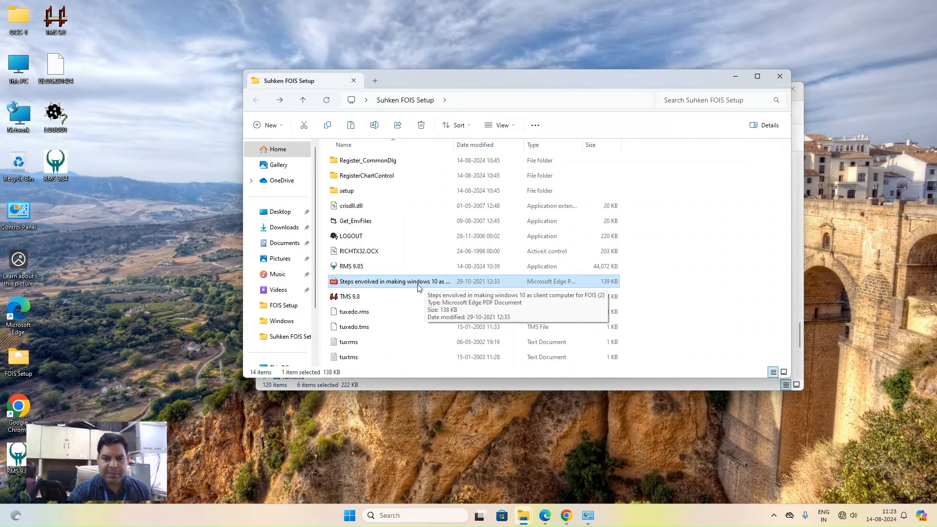
pyautogui.doubleClick(418, 285)
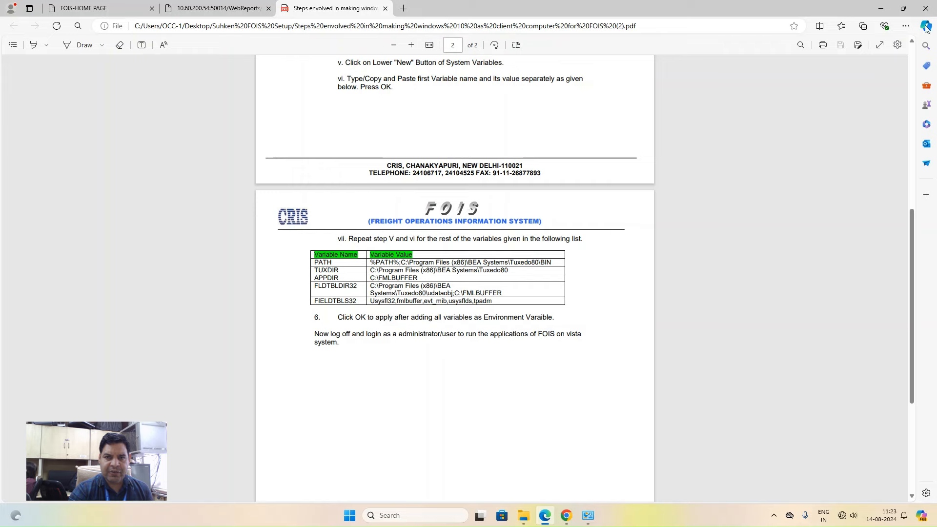
pyautogui.click(926, 8)
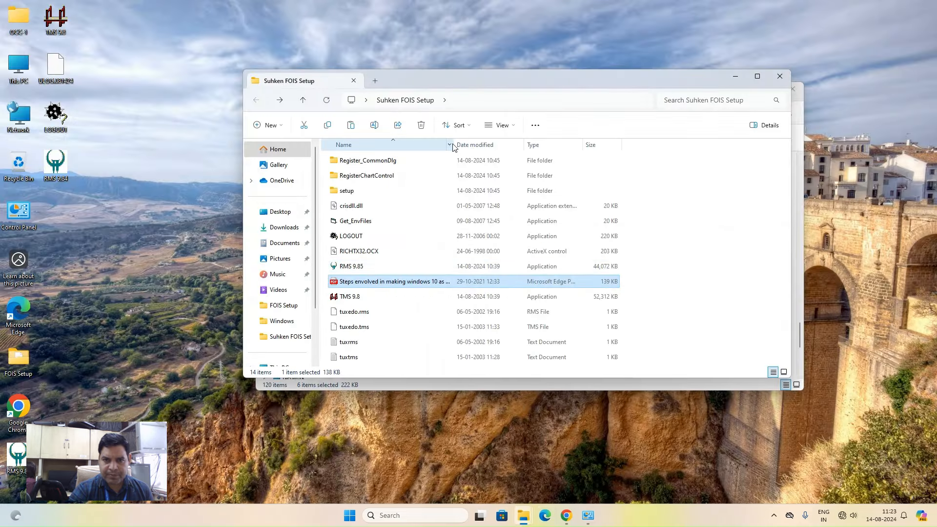
pyautogui.moveTo(453, 147); pyautogui.dragTo(582, 185)
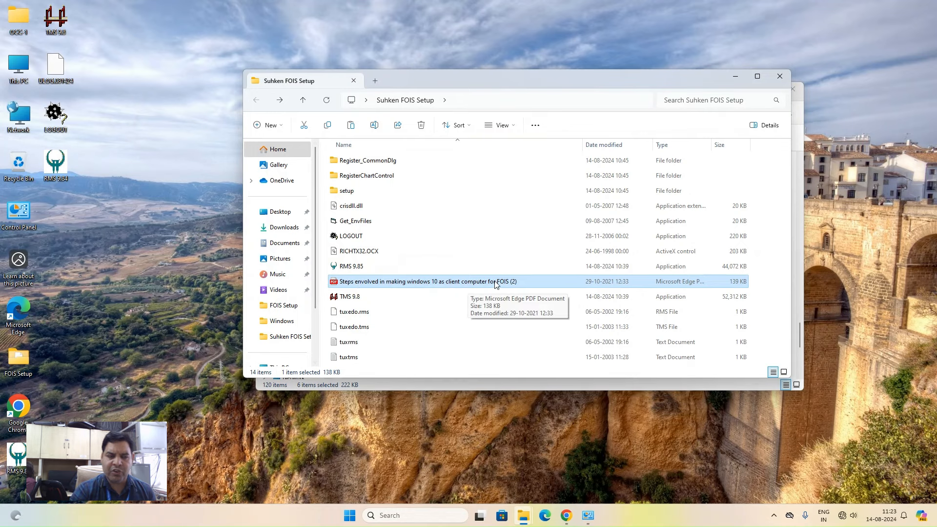
pyautogui.doubleClick(431, 289)
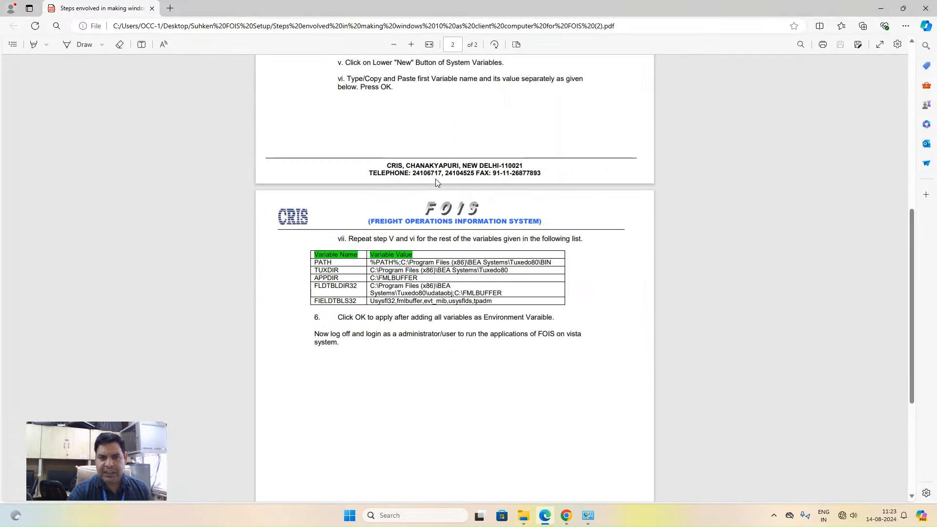
# Review page 1 of the steps PDF, return to page 2's Tuxedo variable table, and open Start.
pyautogui.scroll(5, 488, 292)
pyautogui.scroll(1, 488, 292)
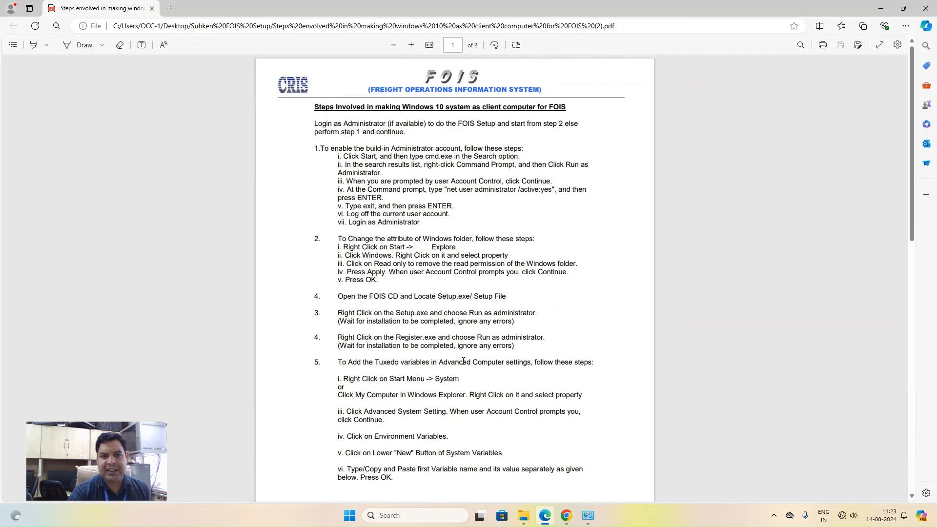
pyautogui.scroll(-7, 464, 362)
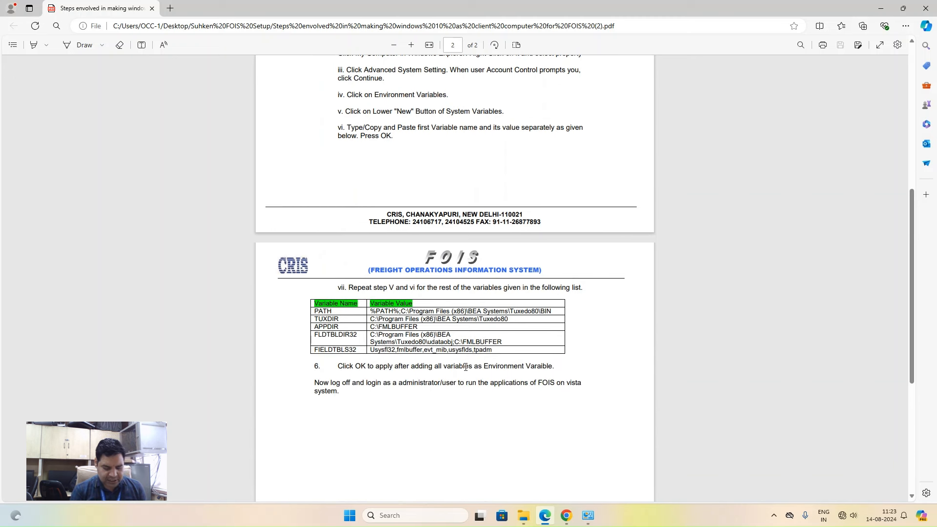
pyautogui.press('super')
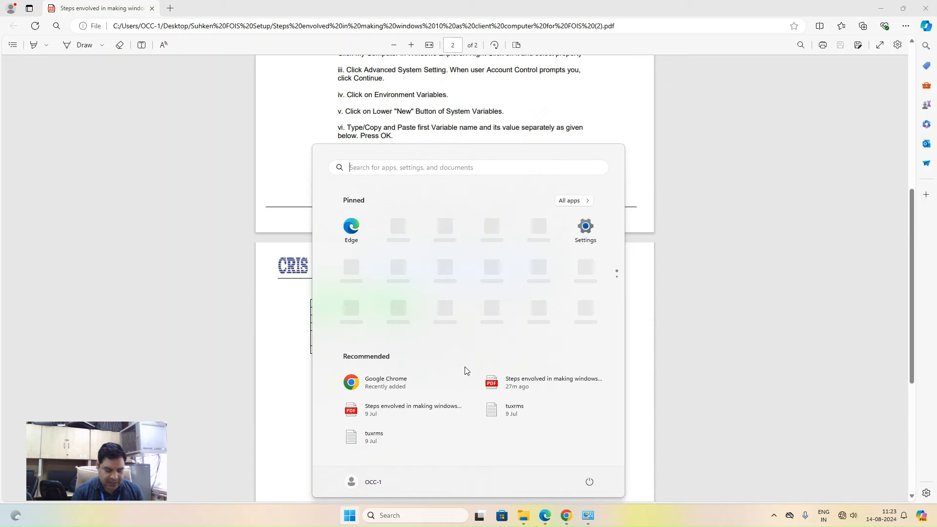
# Search 'env' and open the Environment Variables list from System Properties.
pyautogui.write('env')
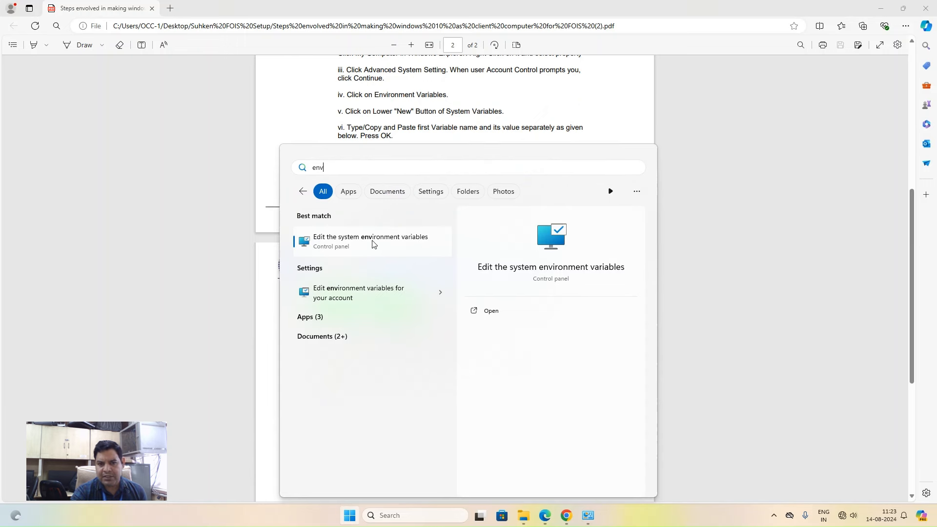
pyautogui.click(421, 242)
pyautogui.moveTo(191, 84); pyautogui.dragTo(498, 96)
pyautogui.moveTo(393, 101); pyautogui.dragTo(421, 107)
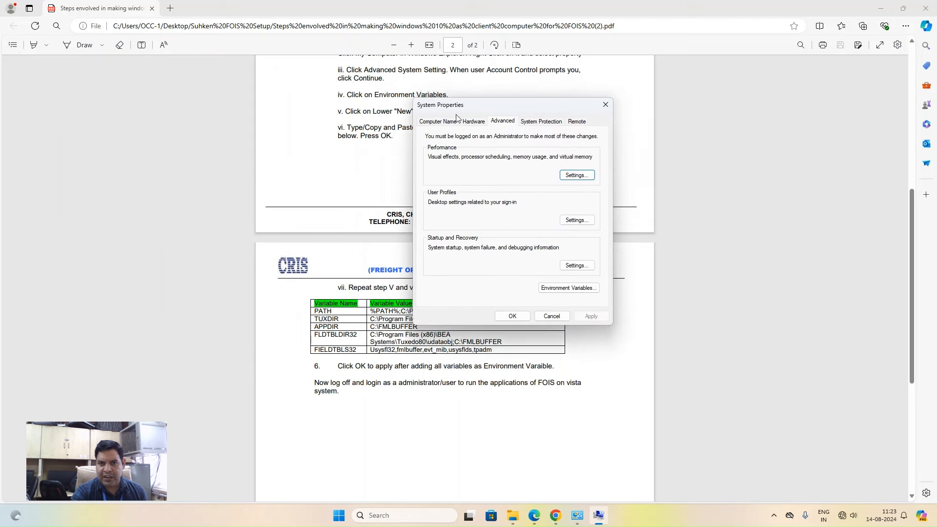
pyautogui.click(564, 292)
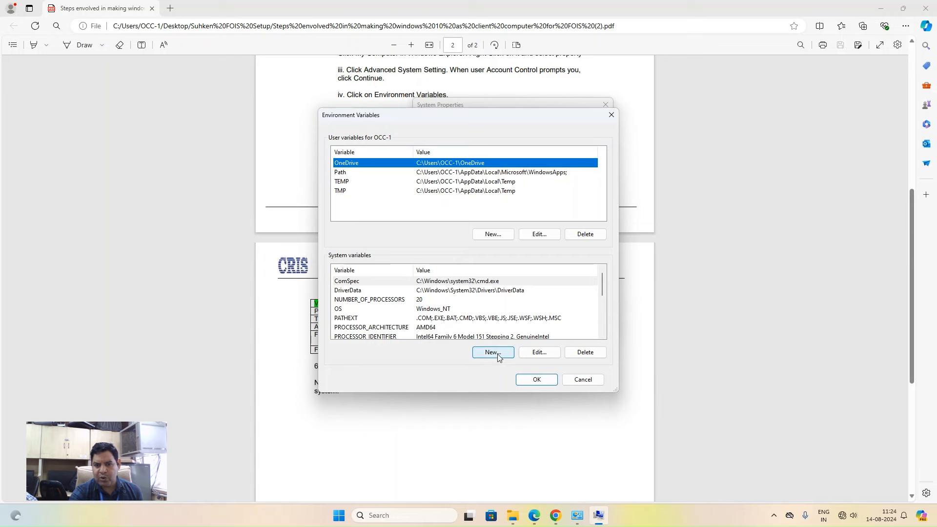
# Start a new system variable named PATH, copying the name from the PDF table.
pyautogui.moveTo(494, 119); pyautogui.dragTo(778, 109)
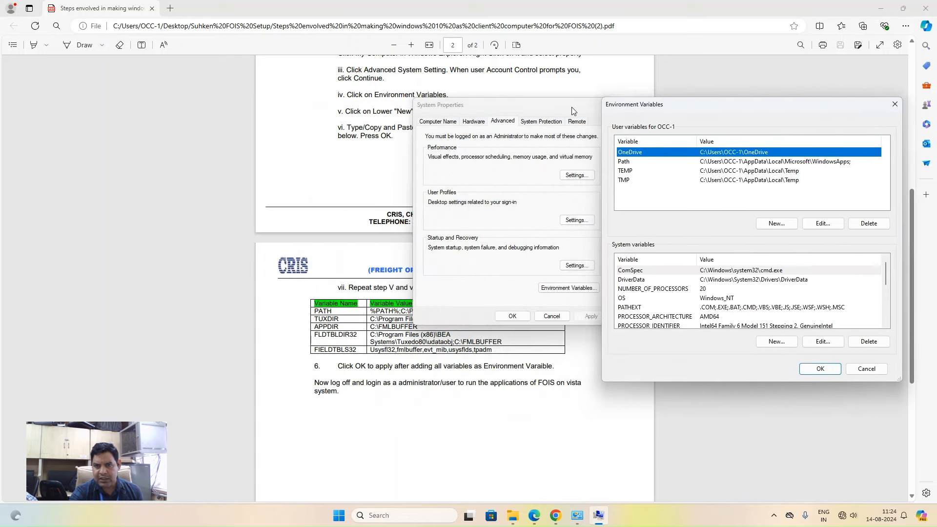
pyautogui.click(573, 110)
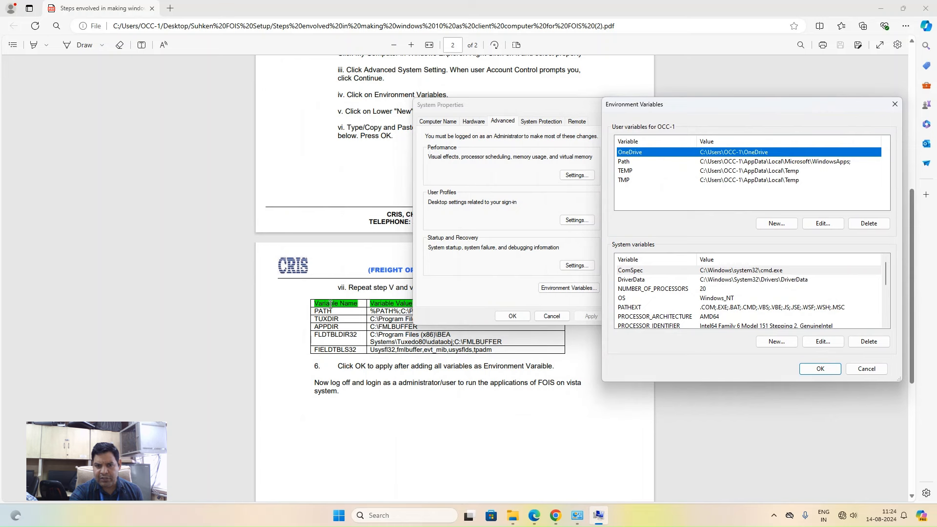
pyautogui.click(777, 342)
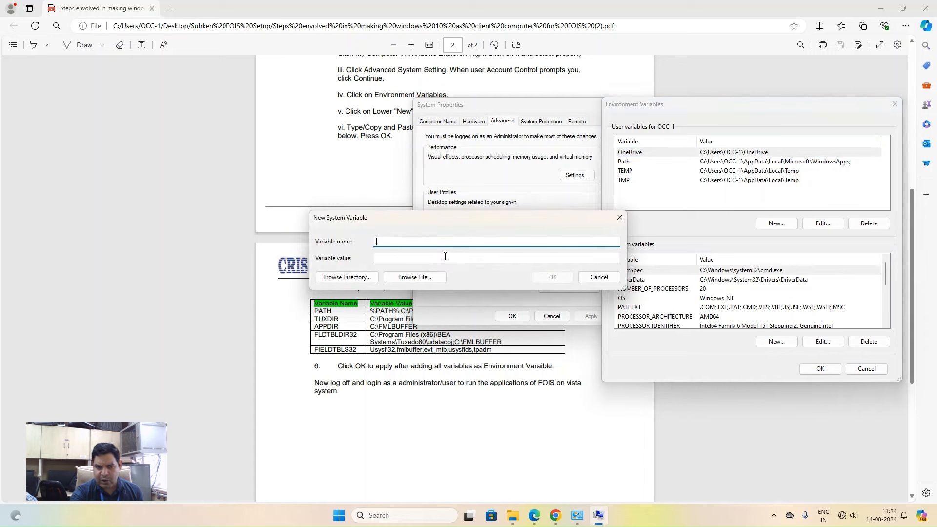
pyautogui.click(375, 342)
pyautogui.moveTo(313, 311); pyautogui.dragTo(332, 309)
pyautogui.hotkey('ctrl', 'c')
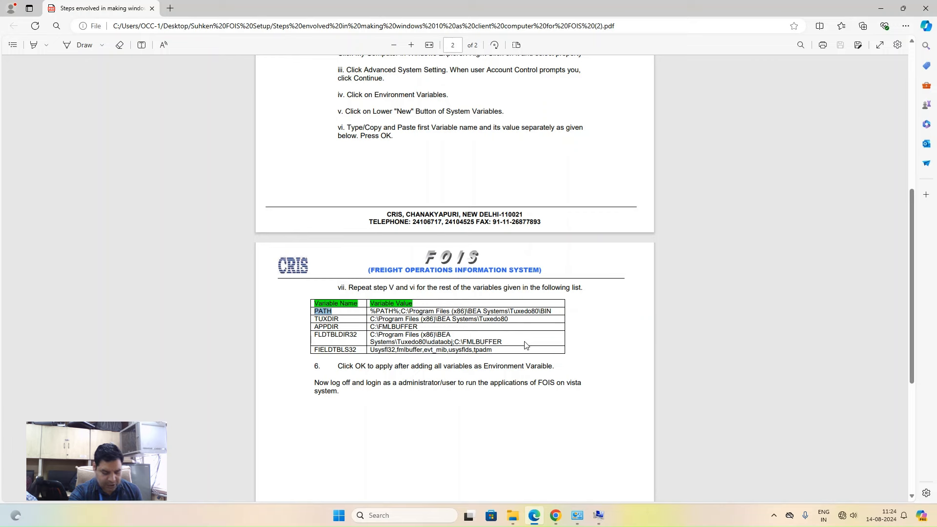
pyautogui.hotkey('alt', 'Tab')
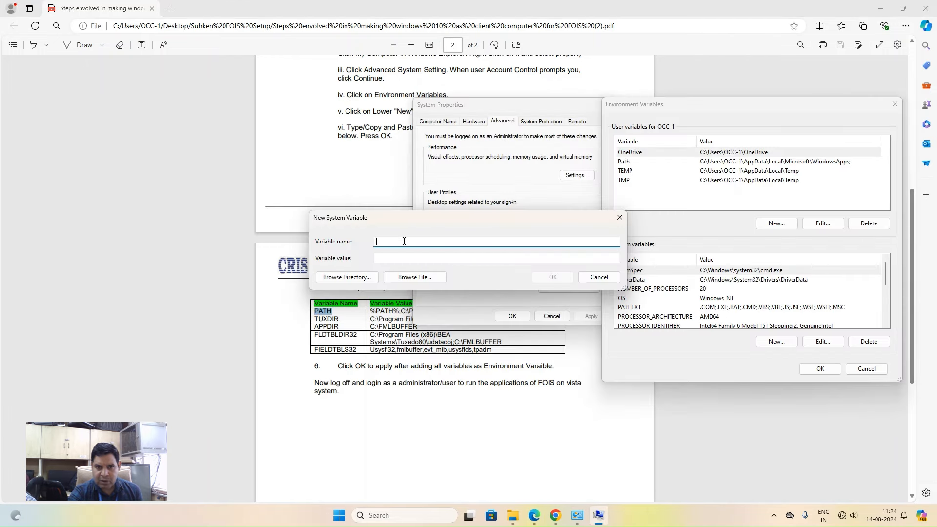
pyautogui.hotkey('ctrl', 'v')
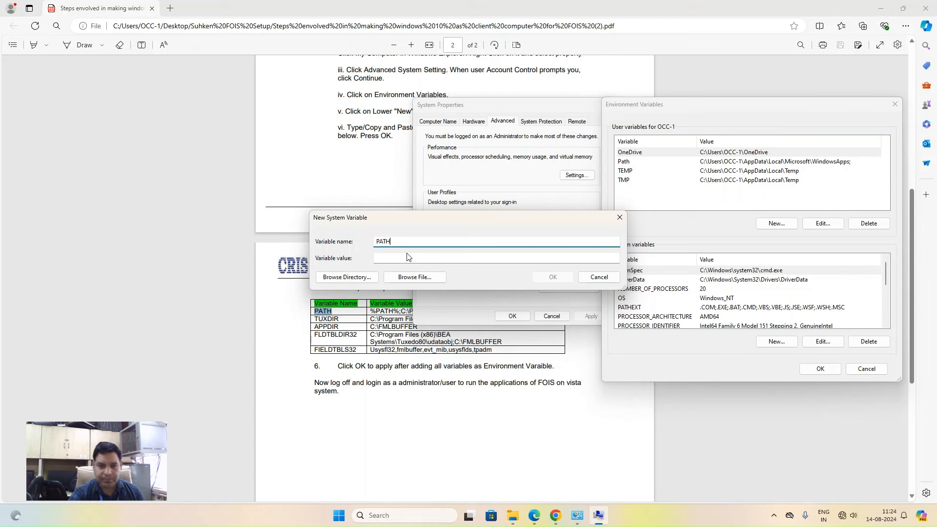
# Set PATH's value to %PATH%;C:\Program Files (x86)\BEA Systems\Tuxedo80\BIN from the guide and save it.
pyautogui.click(388, 310)
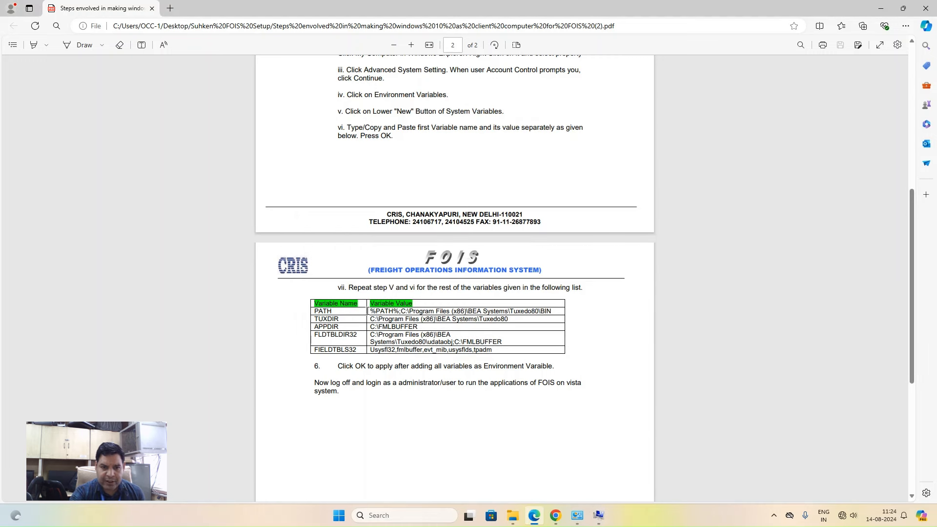
pyautogui.moveTo(370, 309); pyautogui.dragTo(549, 312)
pyautogui.hotkey('ctrl', 'c')
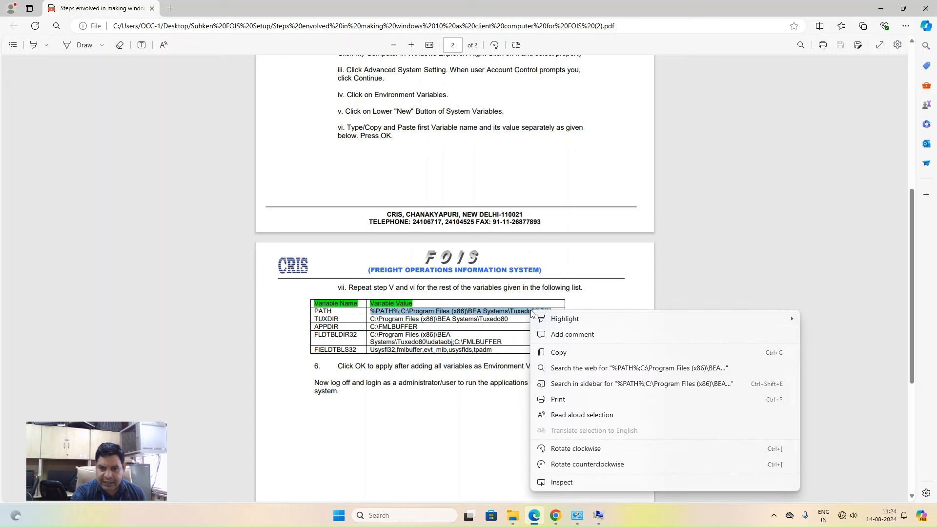
pyautogui.rightClick(532, 312)
pyautogui.click(565, 352)
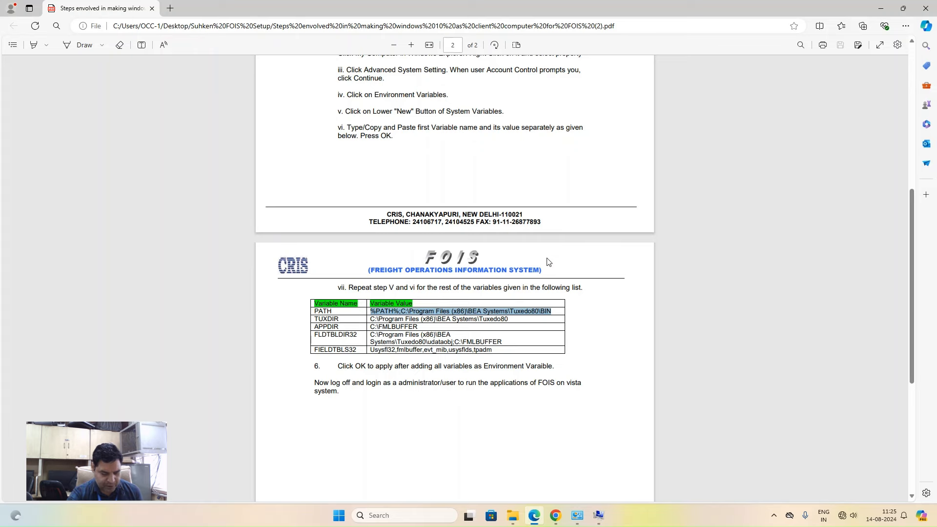
pyautogui.hotkey('alt', 'Tab')
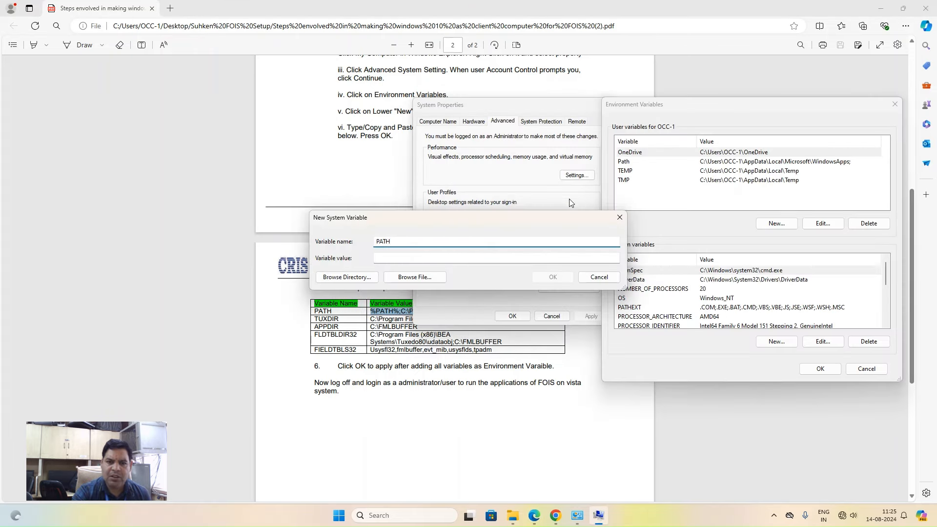
pyautogui.click(462, 256)
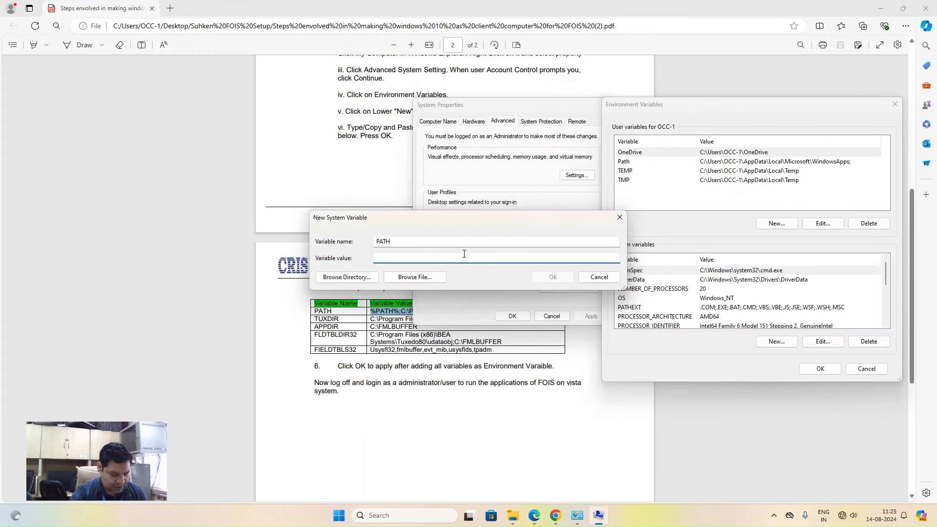
pyautogui.hotkey('ctrl', 'v')
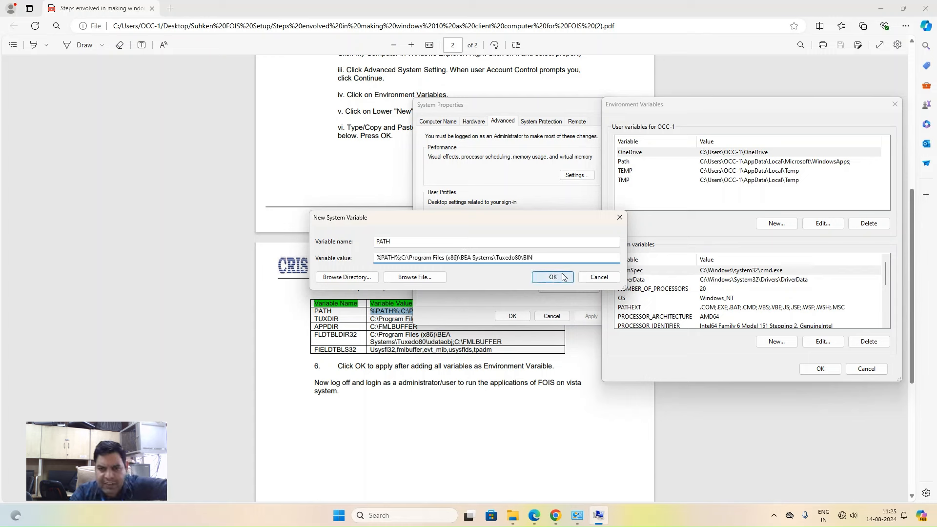
pyautogui.click(564, 277)
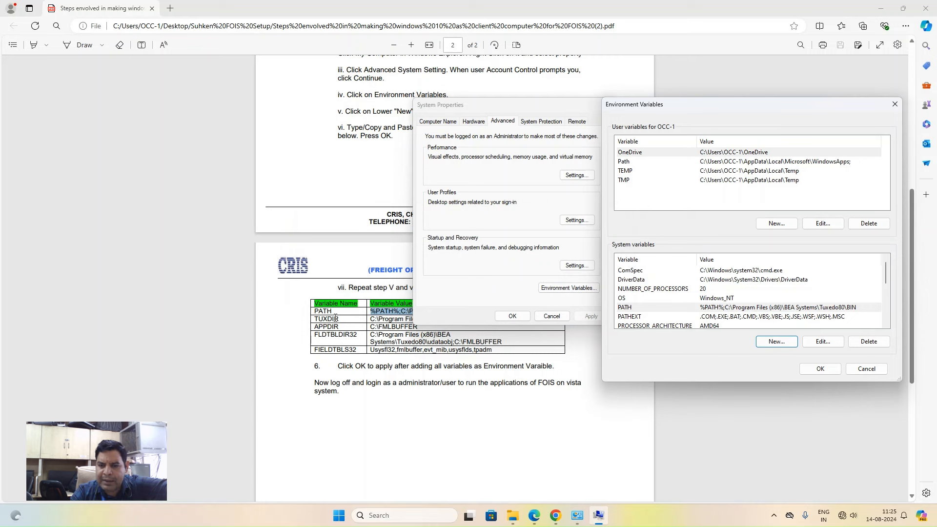
pyautogui.click(770, 345)
# Fill in TUXDIR with value C:\Program Files (x86)\BEA Systems\Tuxedo80, copied from the guide table.
pyautogui.click(312, 318)
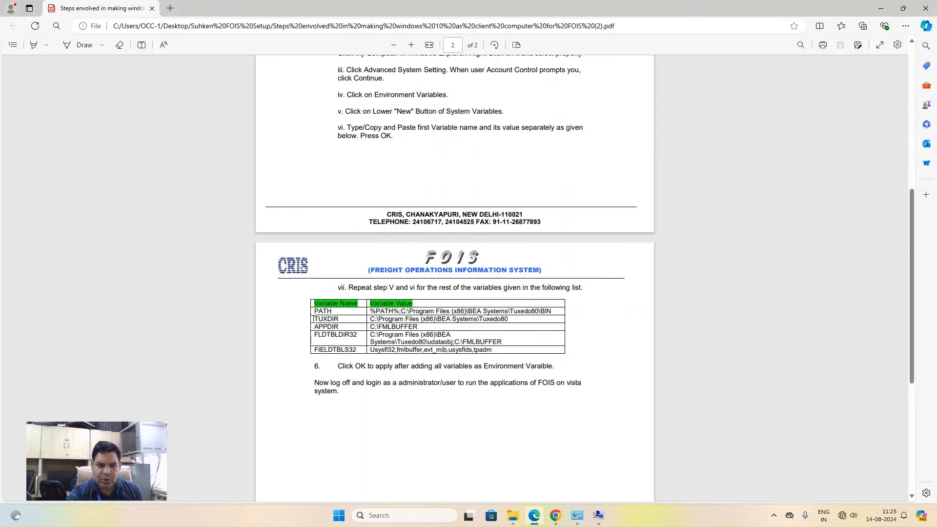
pyautogui.moveTo(316, 318); pyautogui.dragTo(339, 320)
pyautogui.hotkey('ctrl', 'c')
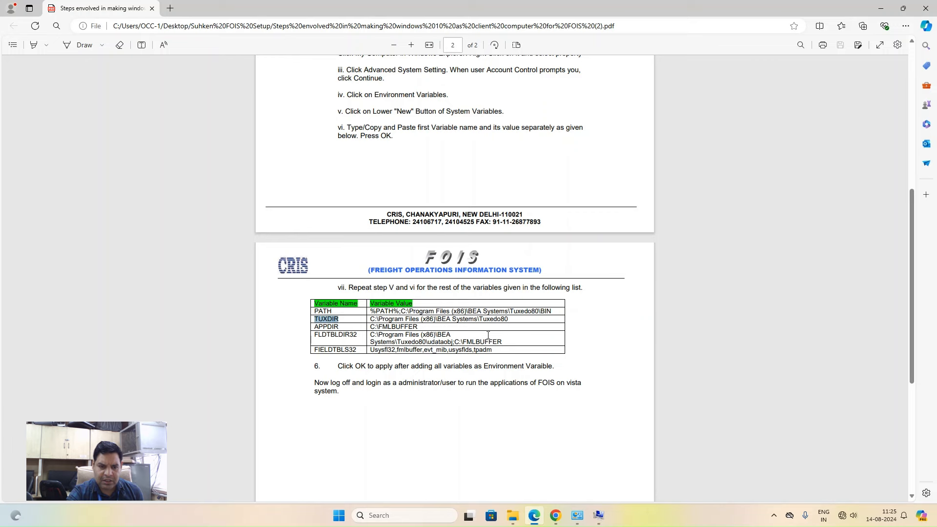
pyautogui.hotkey('alt', 'Tab')
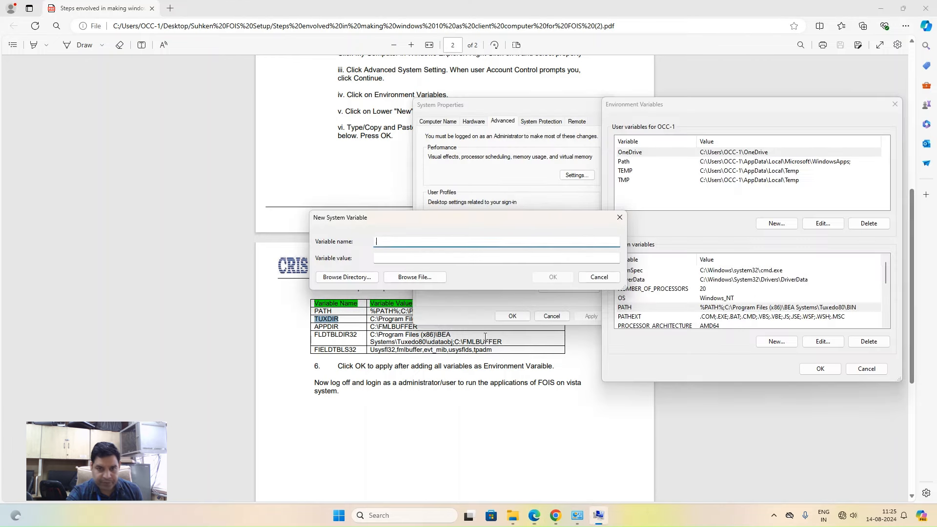
pyautogui.hotkey('ctrl', 'v')
pyautogui.hotkey('alt', 'Tab')
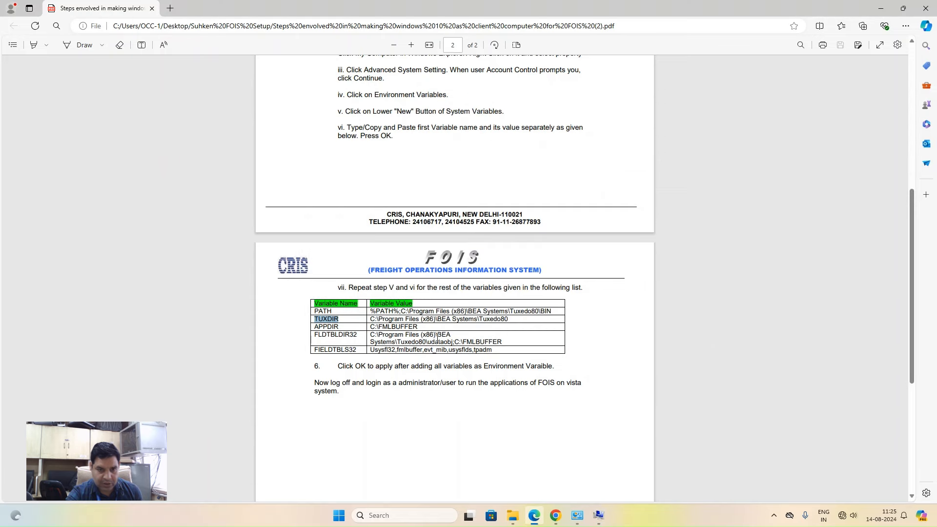
pyautogui.moveTo(370, 319); pyautogui.dragTo(510, 319)
pyautogui.hotkey('ctrl', 'c')
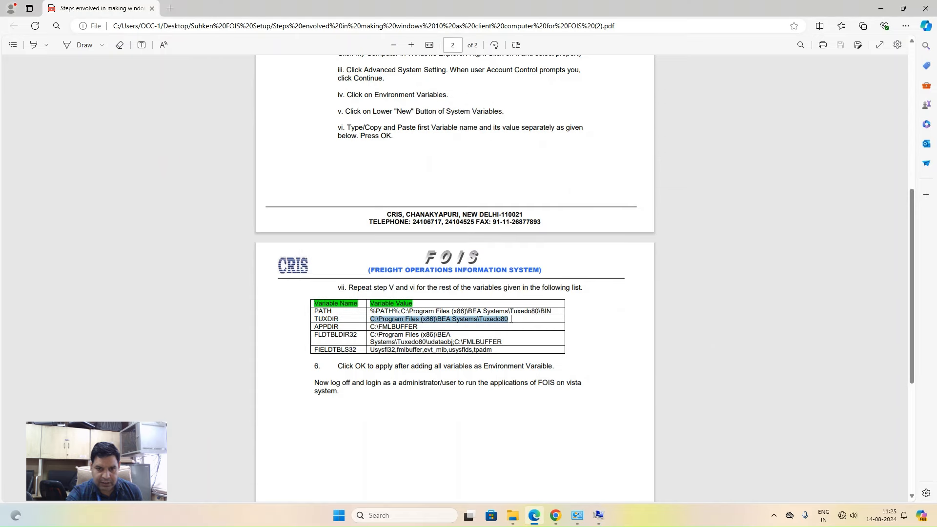
pyautogui.hotkey('alt', 'Tab')
pyautogui.press('Tab')
pyautogui.hotkey('ctrl', 'v')
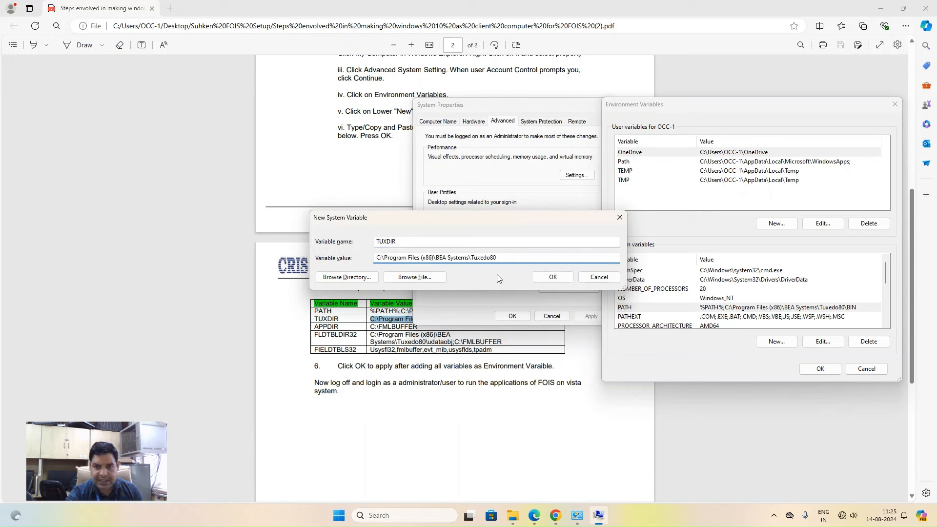
# Save TUXDIR and start a new system variable named APPDIR, copied from the guide.
pyautogui.click(560, 279)
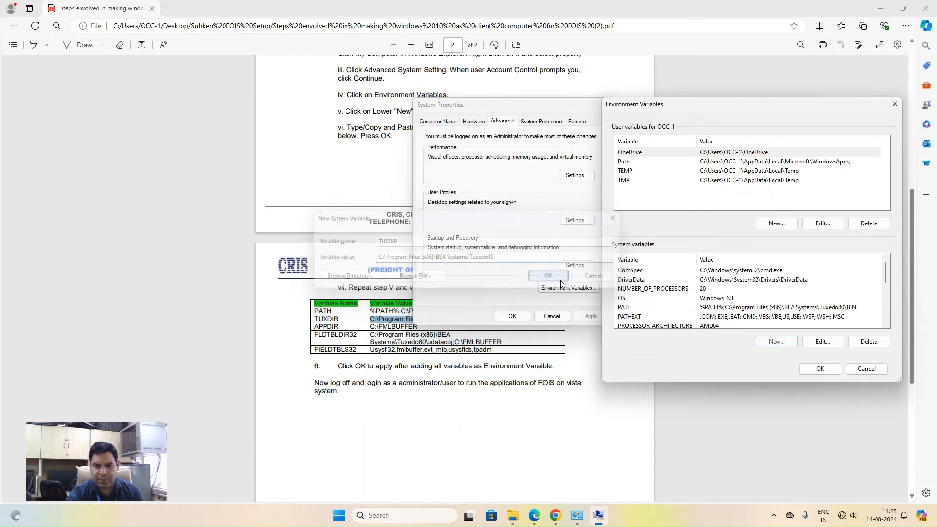
pyautogui.click(776, 341)
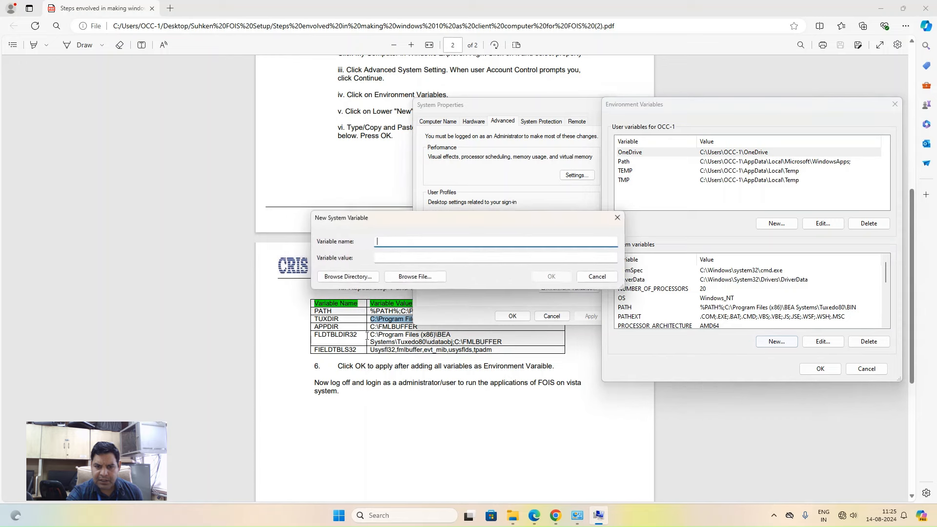
pyautogui.click(317, 326)
pyautogui.moveTo(317, 326); pyautogui.dragTo(339, 327)
pyautogui.hotkey('ctrl', 'c')
pyautogui.hotkey('alt', 'Tab')
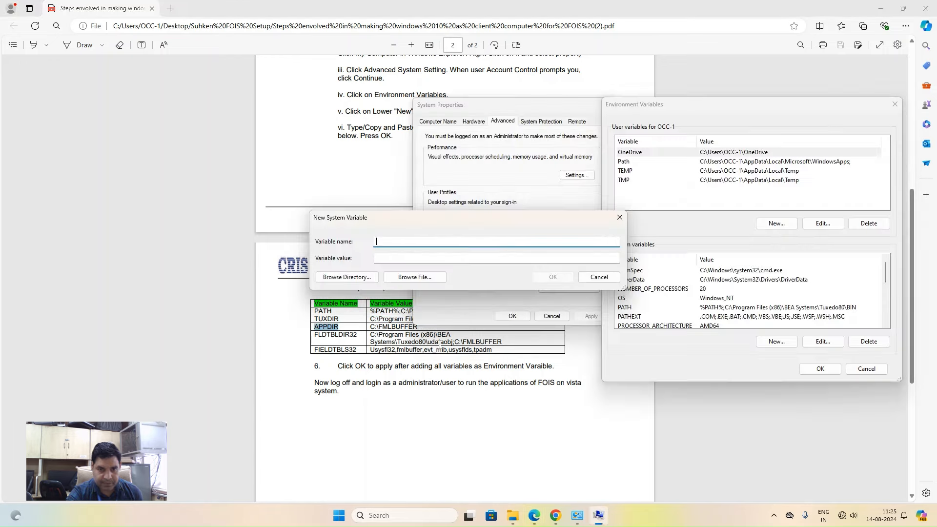
pyautogui.hotkey('ctrl', 'v')
pyautogui.press('Tab')
# Give APPDIR the value C:\FMLBUFFER from the guide and save it.
pyautogui.hotkey('alt', 'Tab')
pyautogui.moveTo(372, 326); pyautogui.dragTo(418, 327)
pyautogui.hotkey('ctrl', 'c')
pyautogui.hotkey('alt', 'Tab')
pyautogui.hotkey('ctrl', 'v')
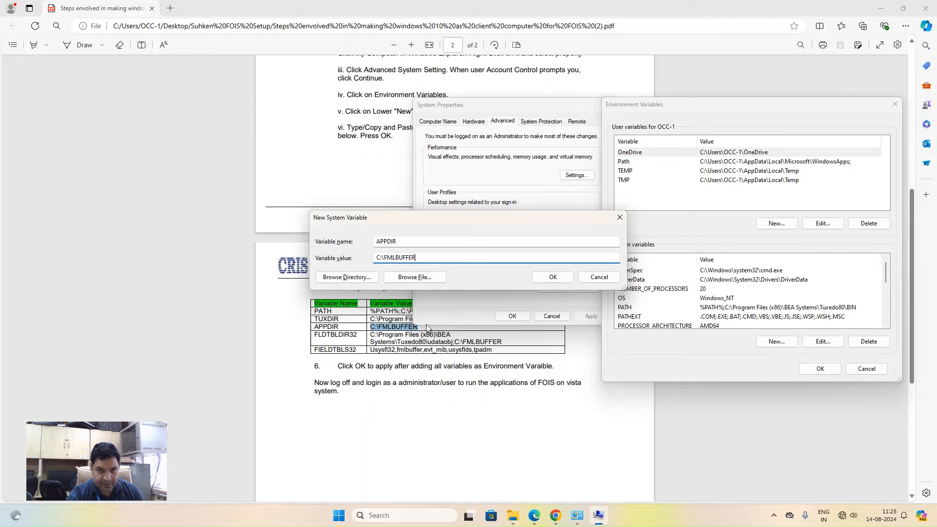
pyautogui.click(555, 277)
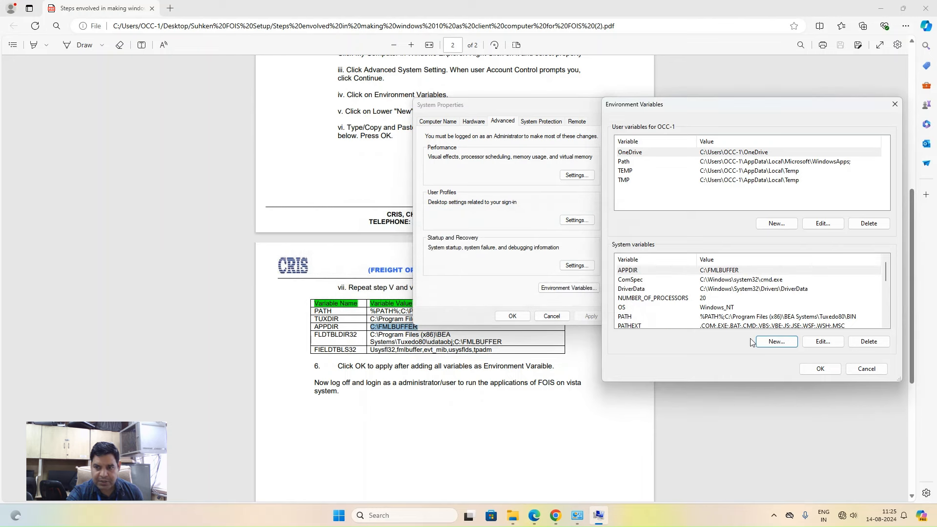
pyautogui.click(776, 341)
pyautogui.hotkey('alt', 'Tab')
# Enter FLDTBLDIR32 as the new system variable's name, copied from the guide table.
pyautogui.click(317, 334)
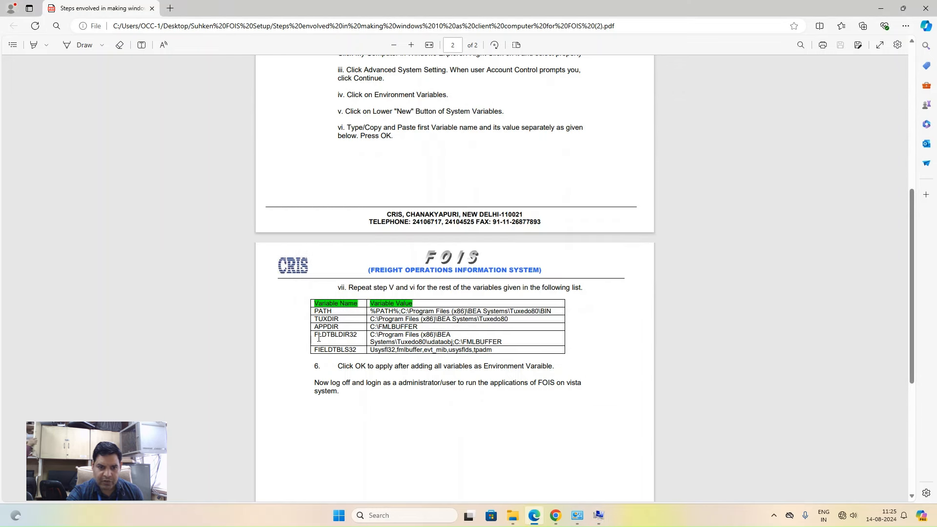
pyautogui.moveTo(317, 334); pyautogui.dragTo(360, 335)
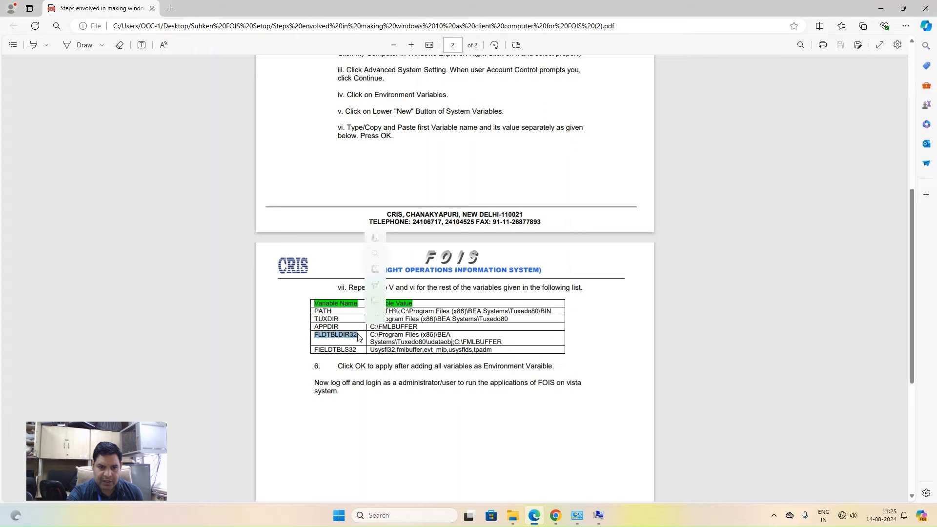
pyautogui.hotkey('alt', 'Tab')
pyautogui.hotkey('ctrl', 'v')
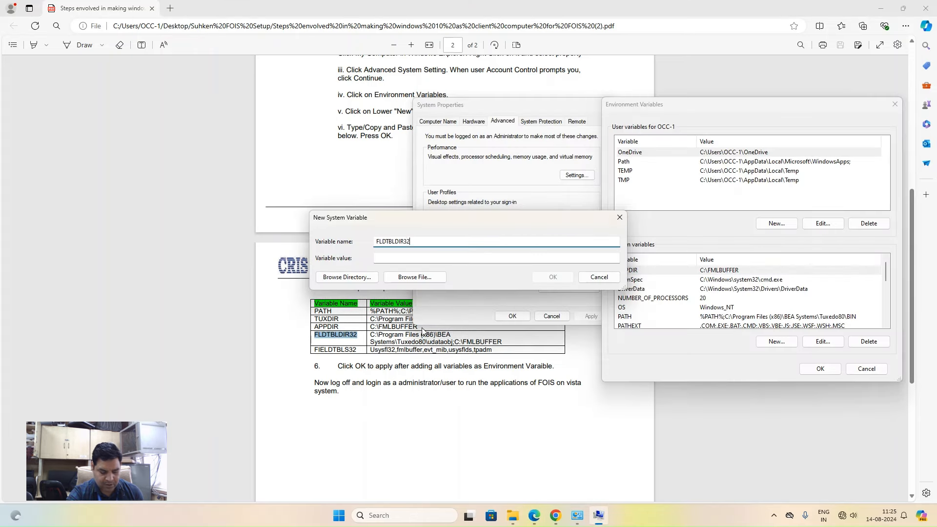
pyautogui.press('Tab')
pyautogui.hotkey('alt', 'Tab')
# Paste the value C:\Program Files (x86)\BEA Systems\Tuxedo80\udataobj;C:\FMLBUFFER in two parts and save it.
pyautogui.moveTo(370, 335); pyautogui.dragTo(507, 344)
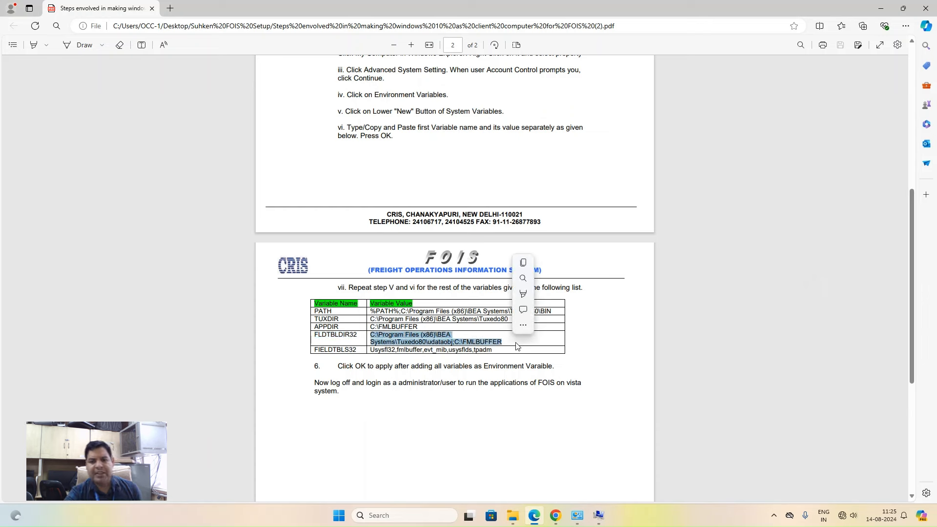
pyautogui.hotkey('ctrl', 'c')
pyautogui.click(390, 336)
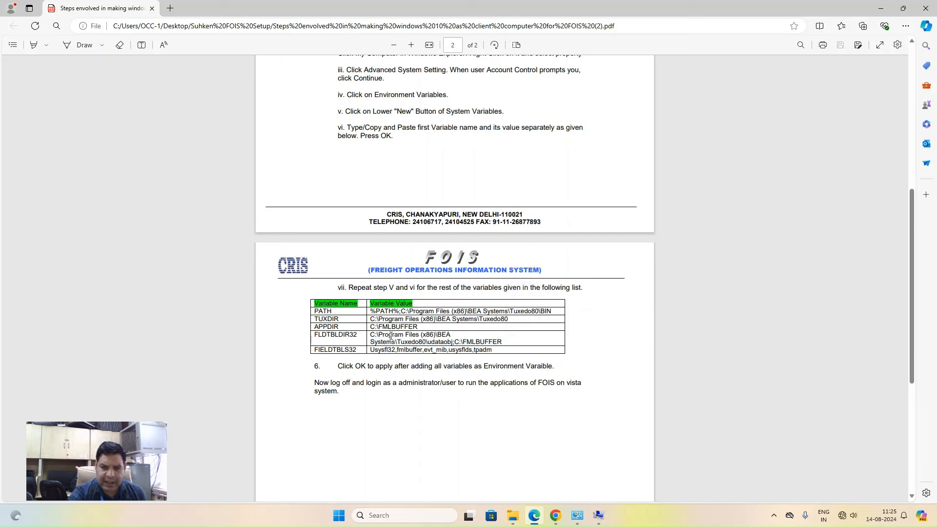
pyautogui.moveTo(371, 336); pyautogui.dragTo(450, 334)
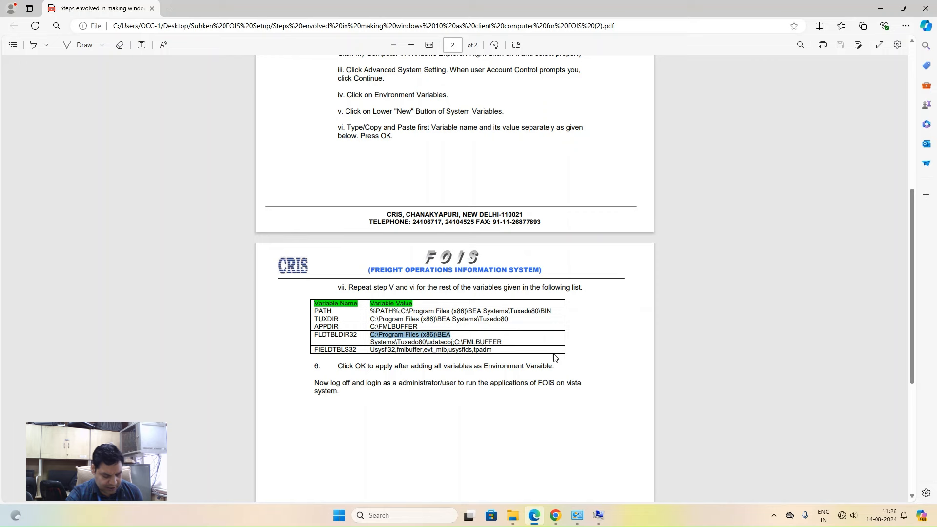
pyautogui.hotkey('alt', 'Tab')
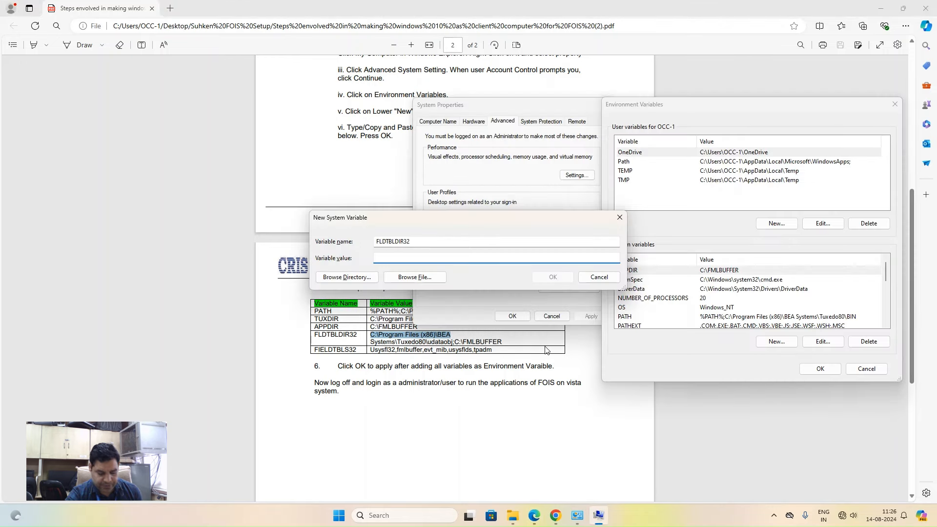
pyautogui.hotkey('ctrl', 'v')
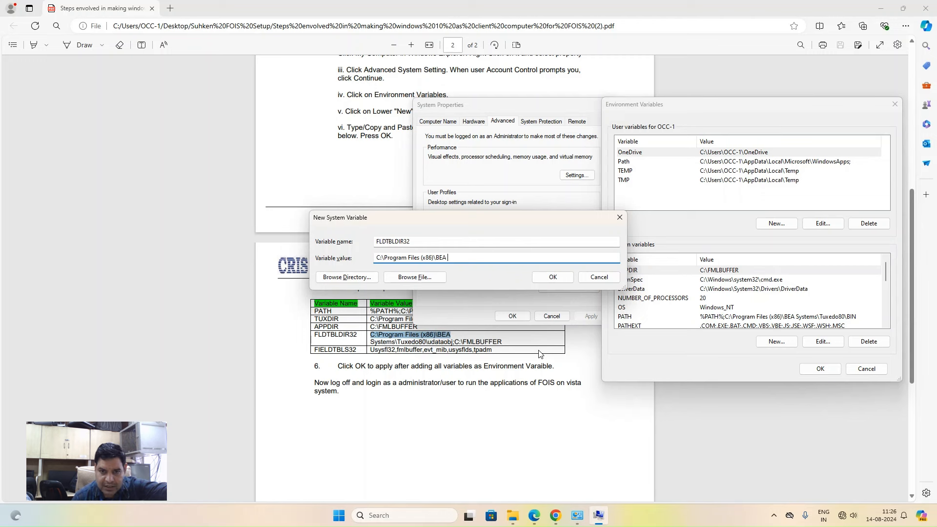
pyautogui.click(520, 332)
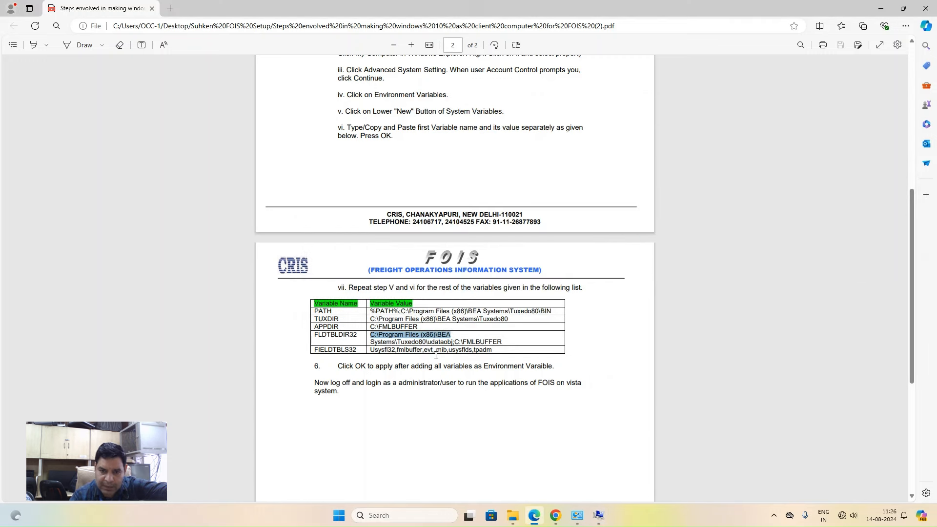
pyautogui.moveTo(371, 342); pyautogui.dragTo(503, 344)
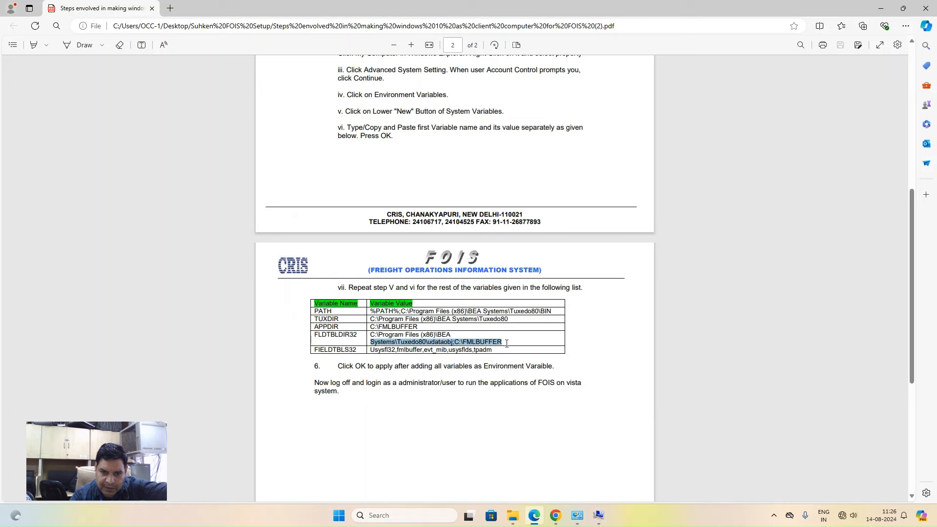
pyautogui.hotkey('ctrl', 'c')
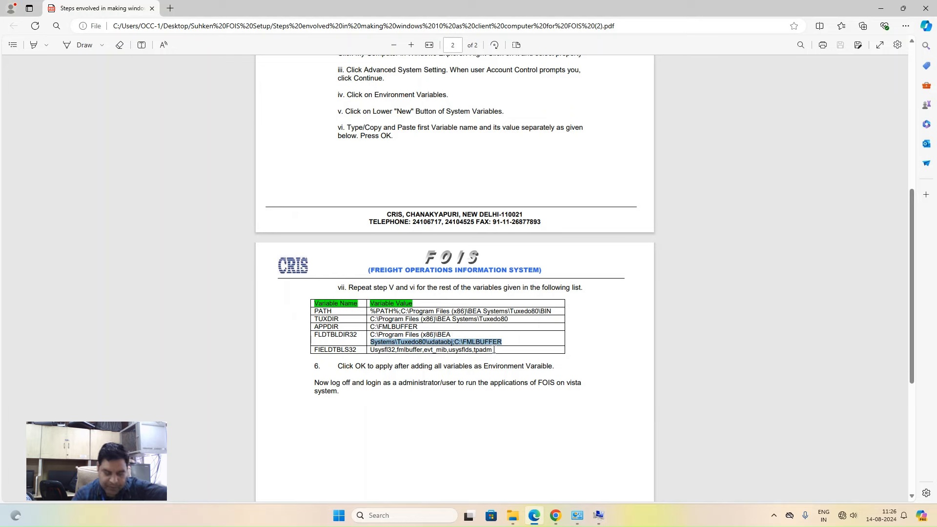
pyautogui.hotkey('alt', 'Tab')
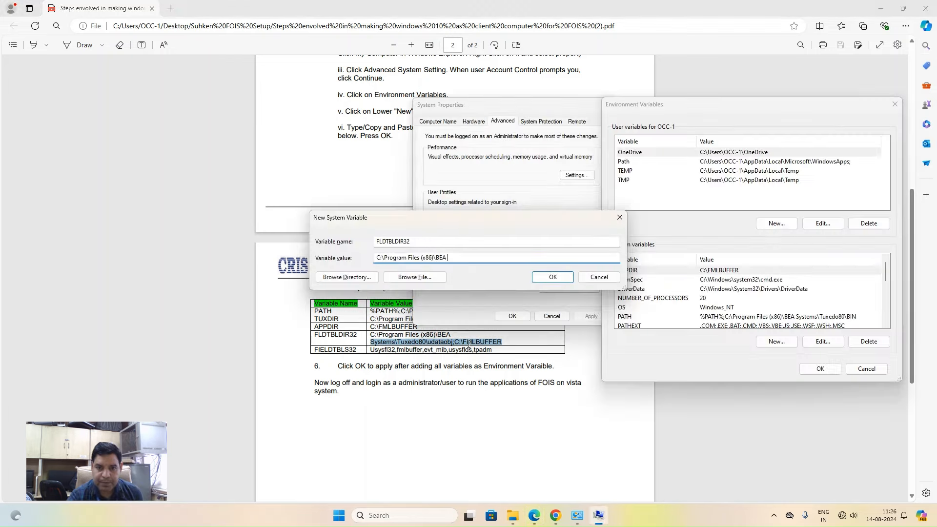
pyautogui.hotkey('ctrl', 'v')
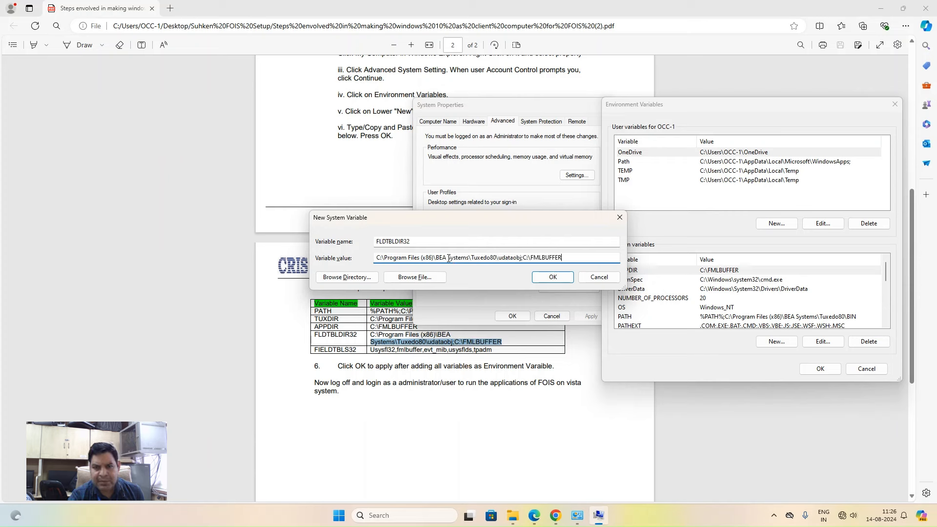
pyautogui.click(550, 278)
# Copy the variable name FIELDTBLS32 from the PDF table.
pyautogui.click(354, 367)
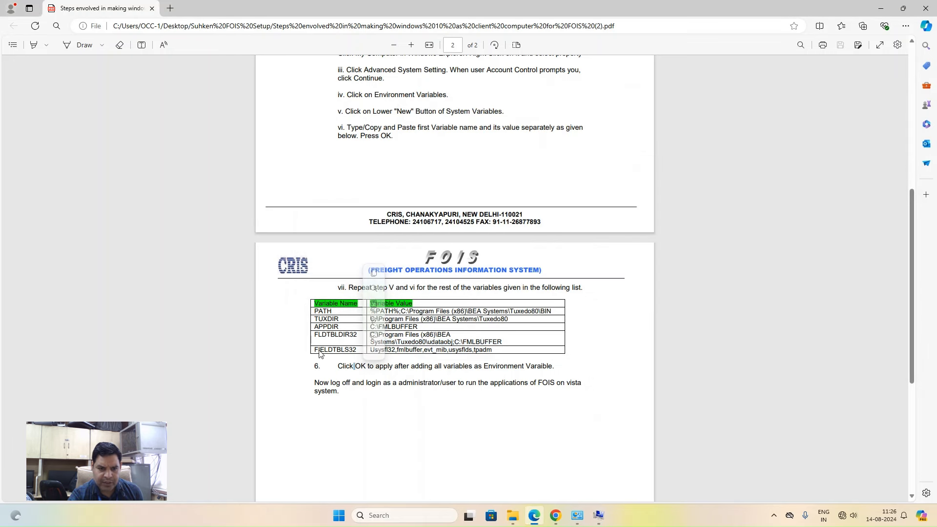
pyautogui.moveTo(312, 350); pyautogui.dragTo(373, 359)
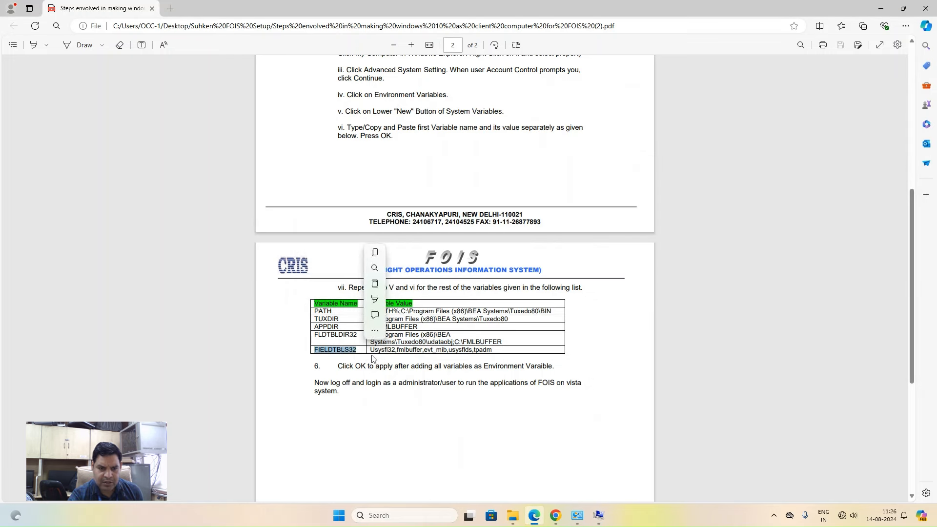
pyautogui.hotkey('ctrl', 'c')
pyautogui.hotkey('alt', 'Tab')
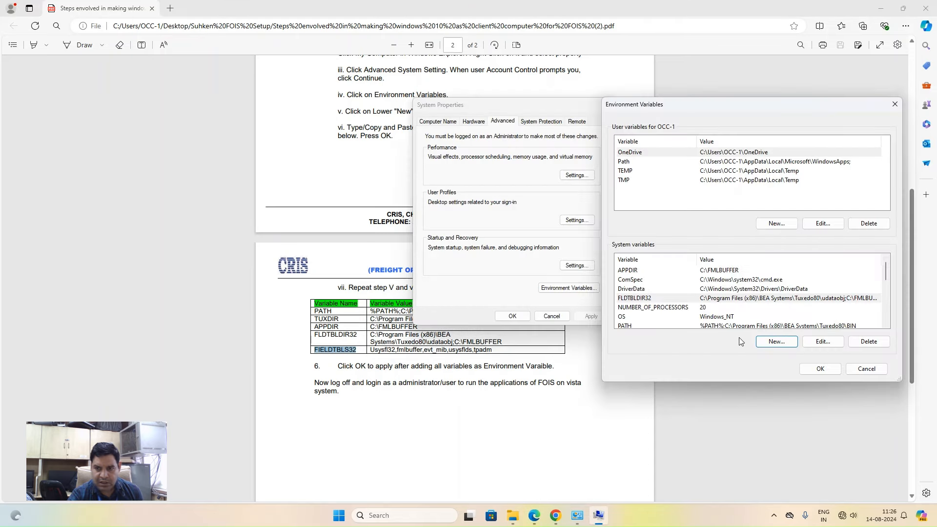
# Add FIELDTBLS32 with value Usysfl32,fmlbuffer,evt_mib,usysflds,tpadm and confirm all three settings dialogs.
pyautogui.click(776, 341)
pyautogui.hotkey('ctrl', 'v')
pyautogui.click(471, 258)
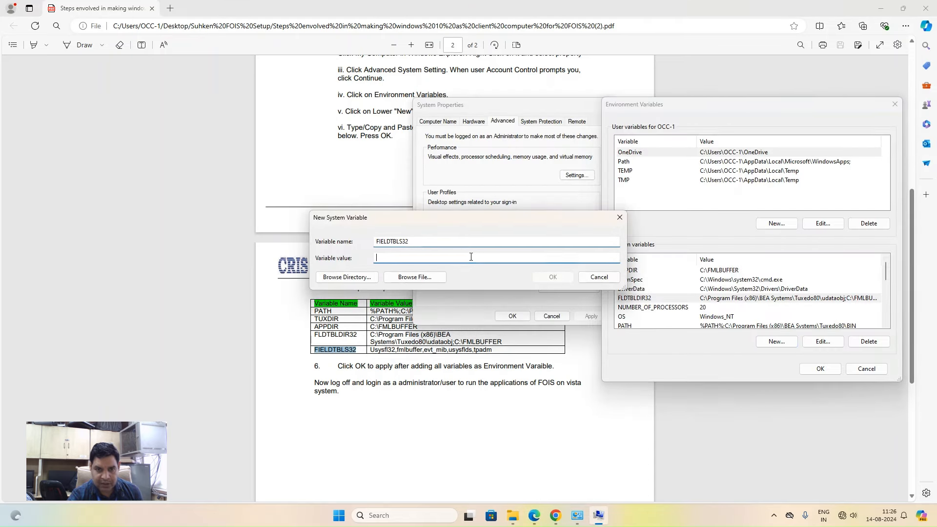
pyautogui.hotkey('alt', 'Tab')
pyautogui.moveTo(371, 350); pyautogui.dragTo(491, 349)
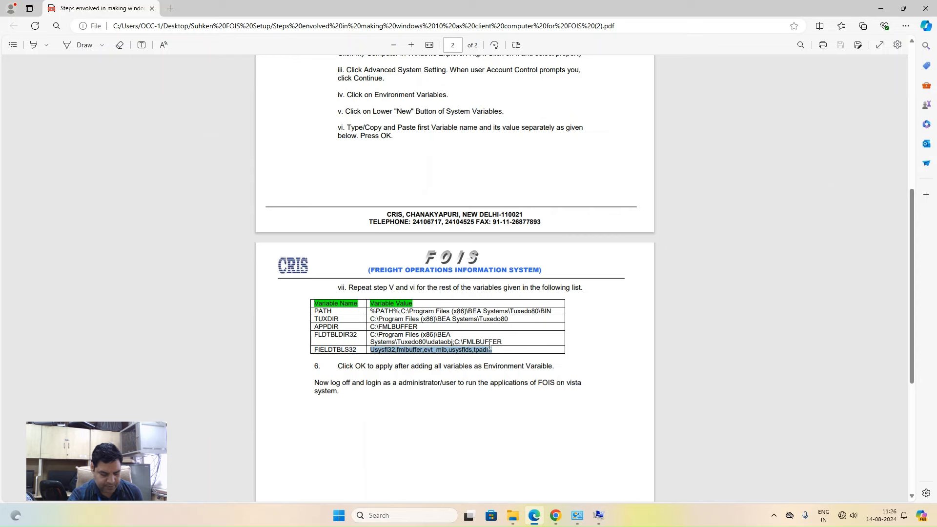
pyautogui.hotkey('alt', 'Tab')
pyautogui.hotkey('ctrl', 'v')
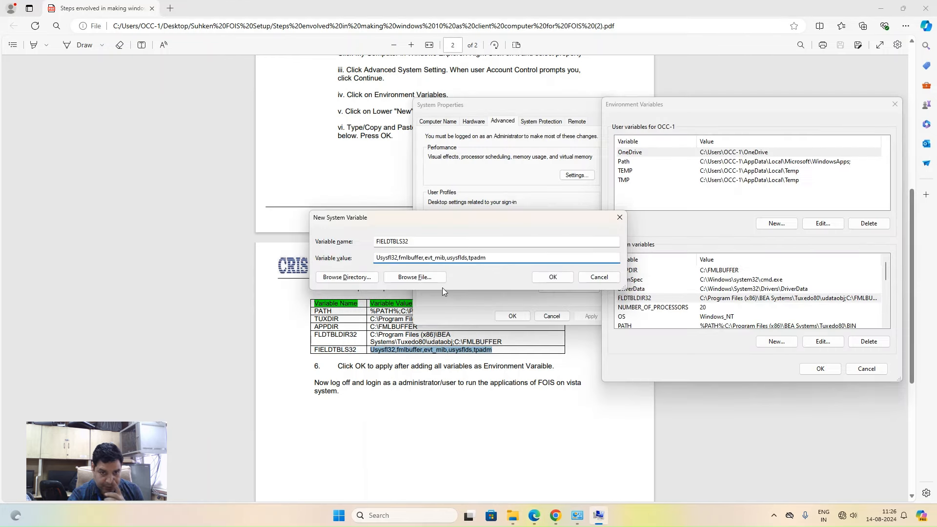
pyautogui.click(551, 283)
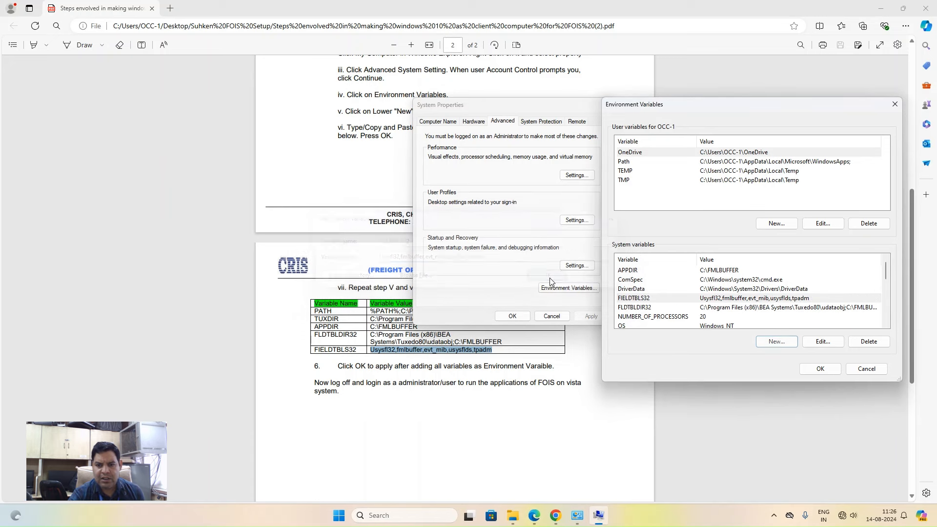
pyautogui.click(814, 369)
pyautogui.click(513, 315)
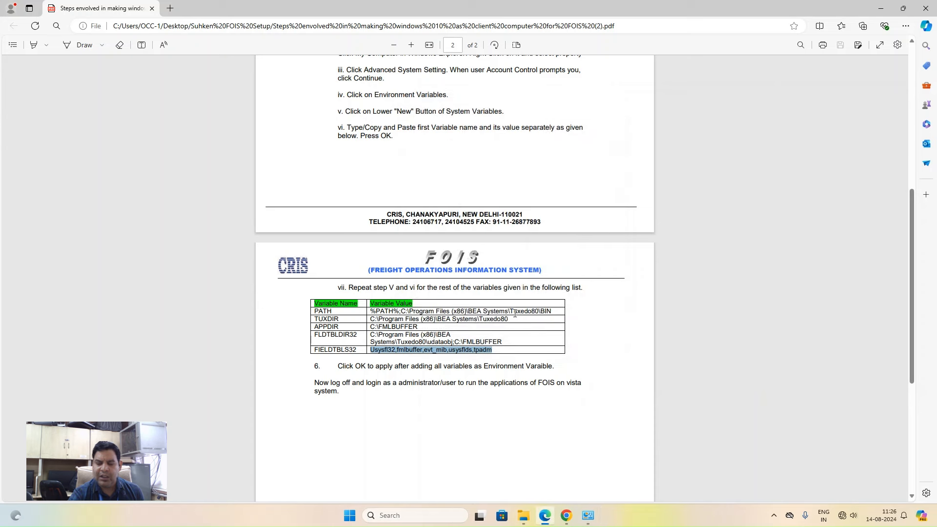
# Close the Network and Sharing Center, the instruction PDF and both File Explorer folder windows.
pyautogui.click(587, 515)
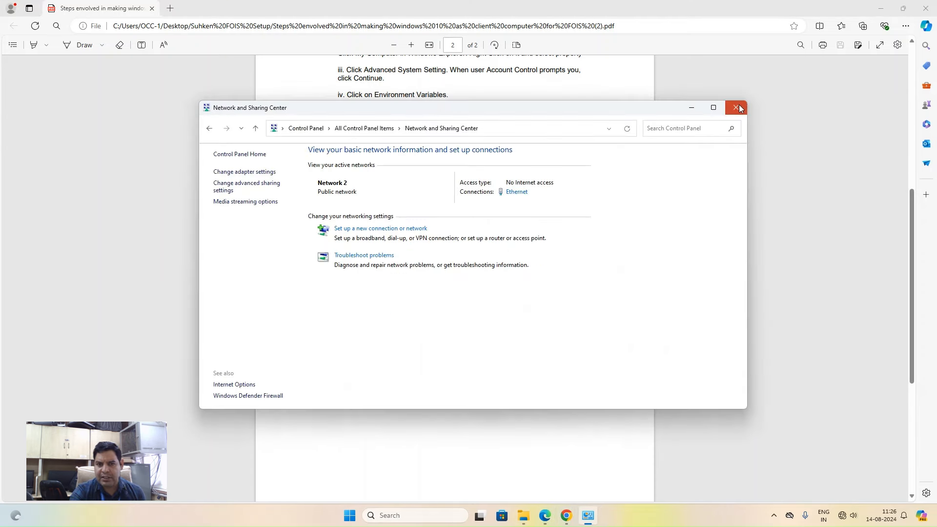
pyautogui.click(727, 124)
pyautogui.moveTo(577, 516)
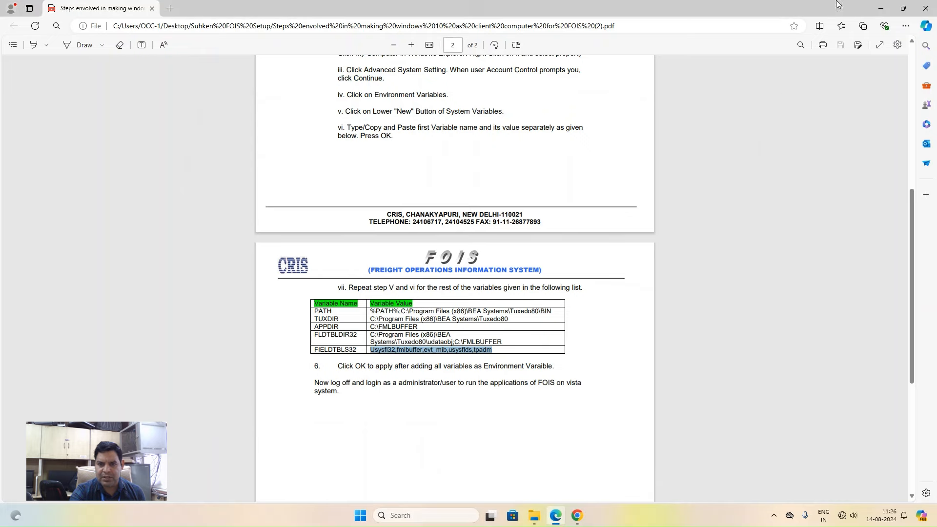
pyautogui.click(926, 8)
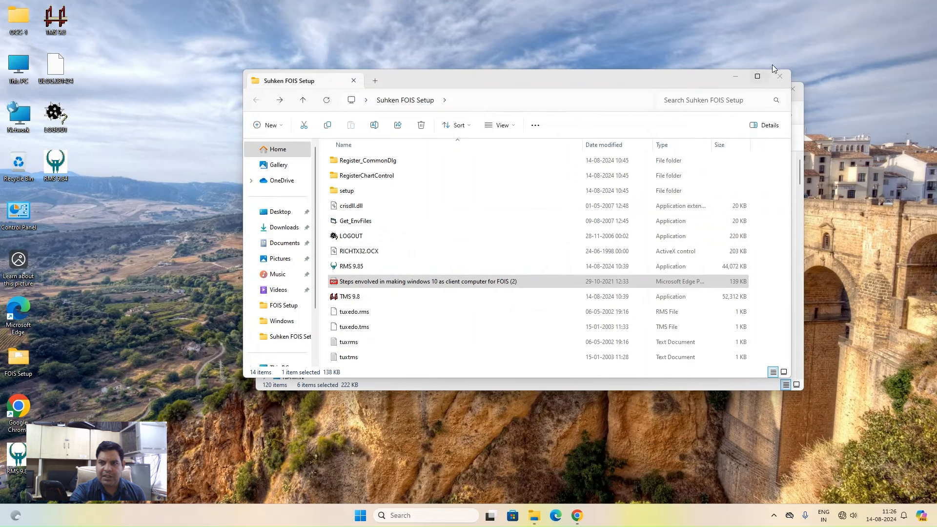
pyautogui.click(779, 76)
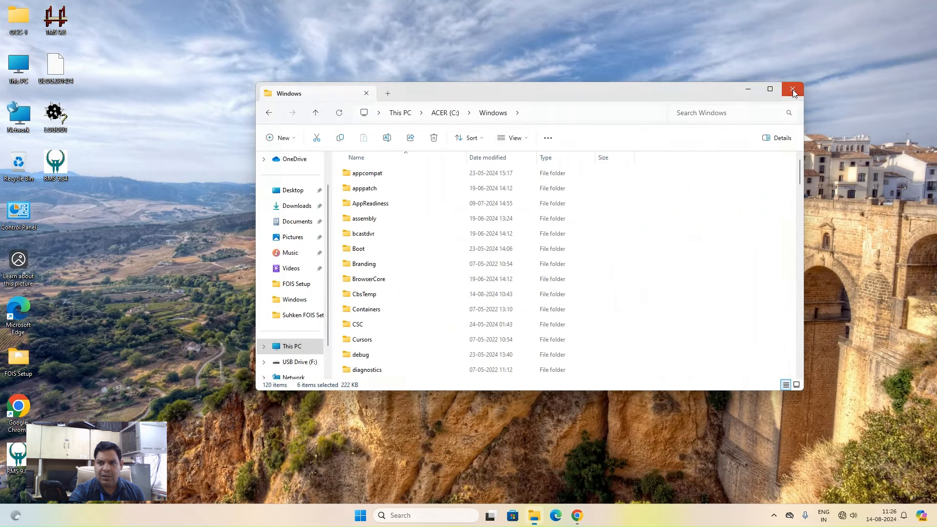
pyautogui.click(792, 89)
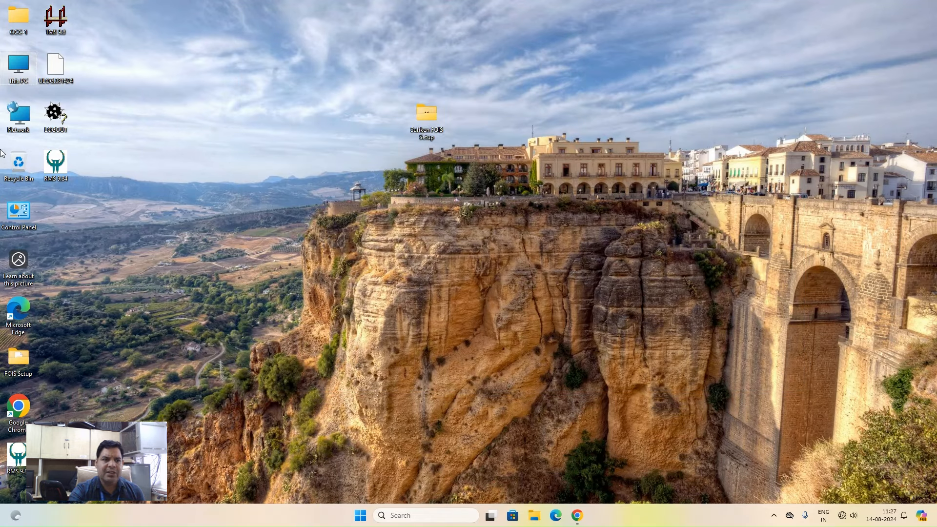
# Select the TMS 9.8 and RMS 9.8 shortcuts on the desktop.
pyautogui.click(55, 18)
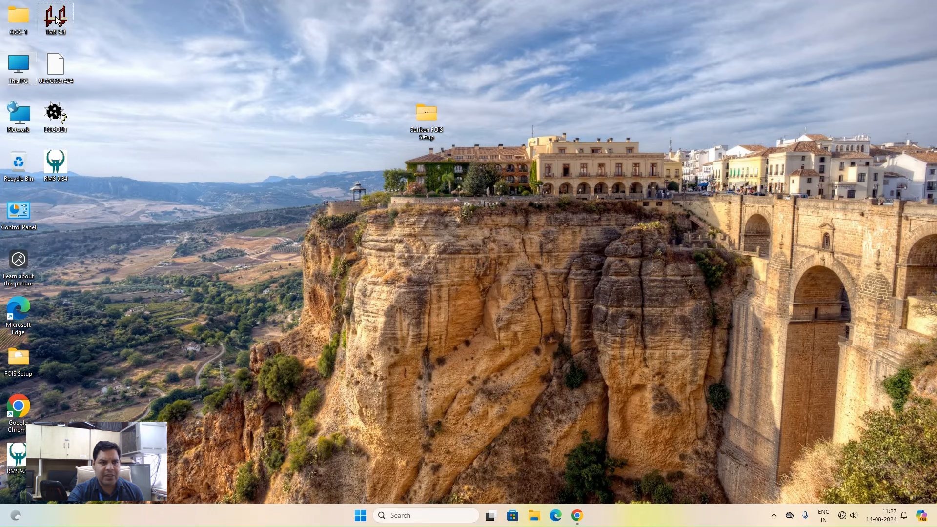
pyautogui.click(17, 455)
pyautogui.moveTo(62, 9)
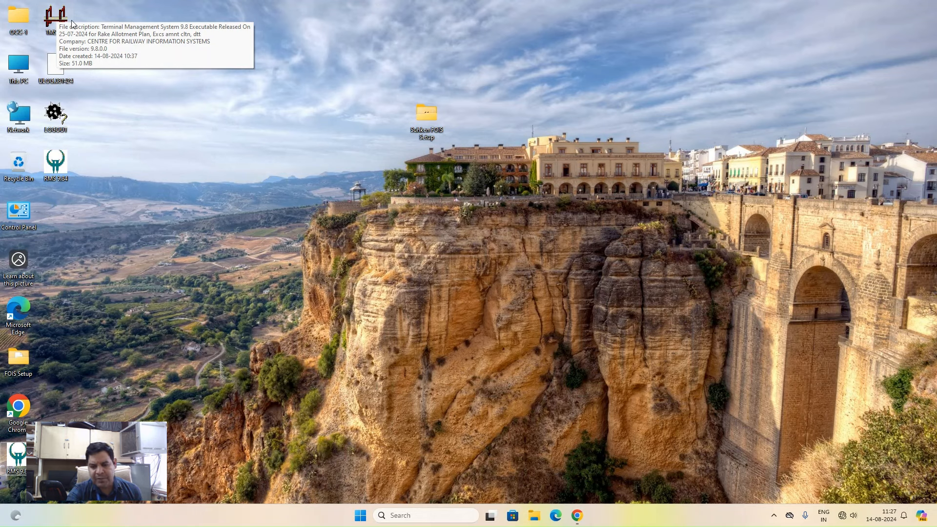
pyautogui.doubleClick(424, 109)
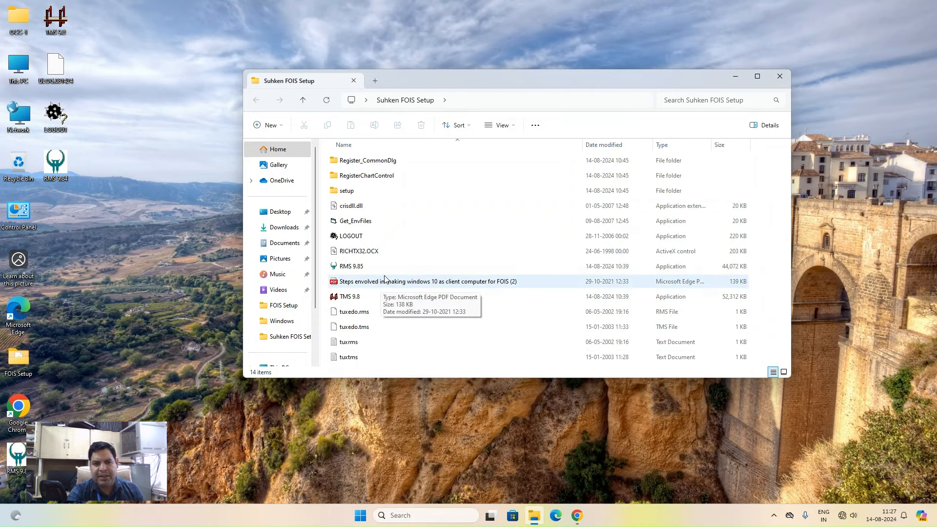
pyautogui.click(115, 184)
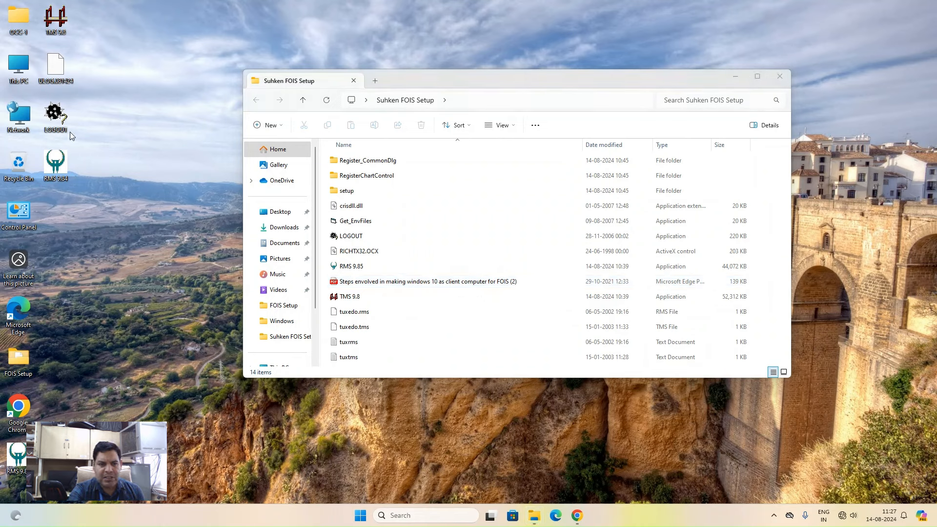
pyautogui.click(61, 16)
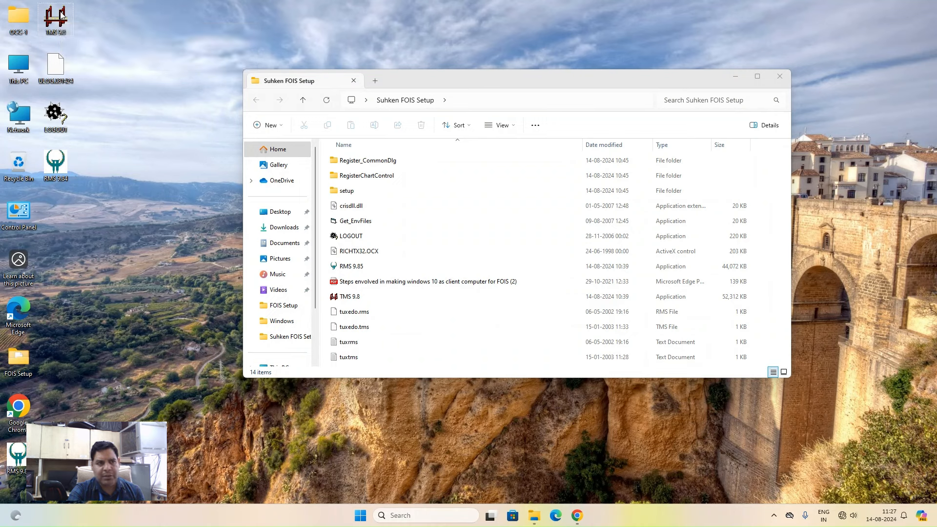
pyautogui.click(780, 76)
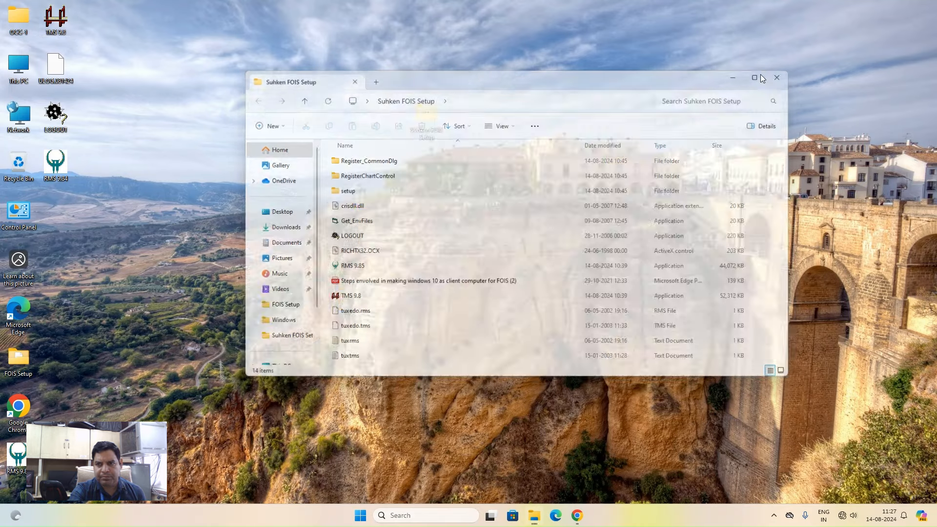
# Launch TMS 9.8 and enter the user's login name and password.
pyautogui.doubleClick(63, 19)
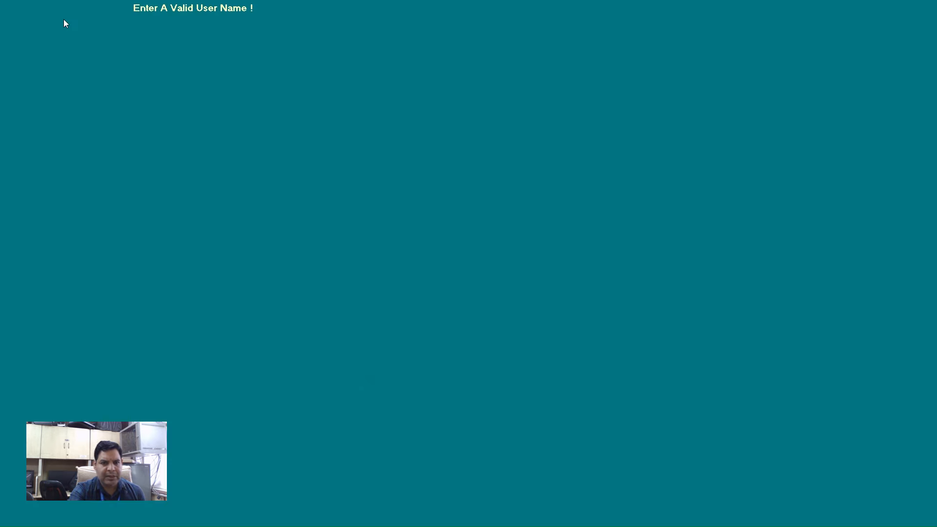
pyautogui.write('SAGARY')
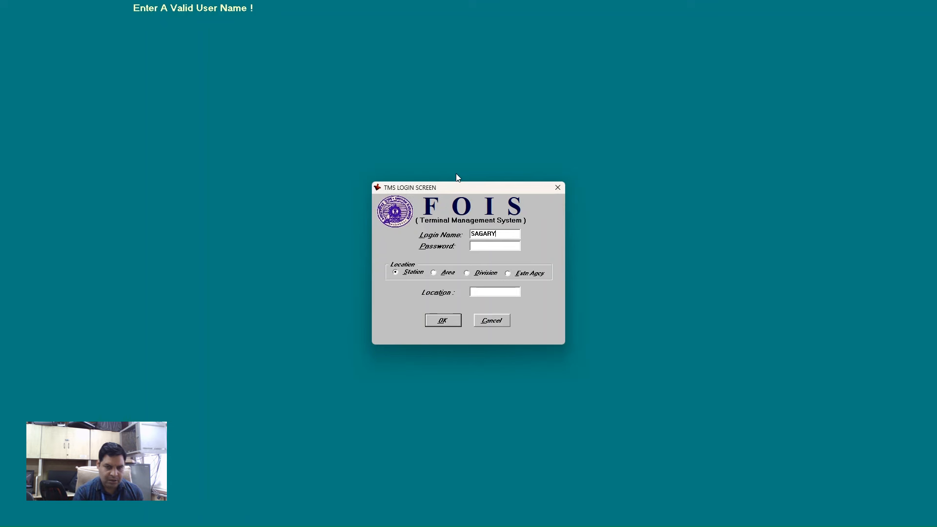
pyautogui.press('Return')
pyautogui.write('XXX')
pyautogui.press('BackSpace')
pyautogui.press('BackSpace')
pyautogui.press('BackSpace')
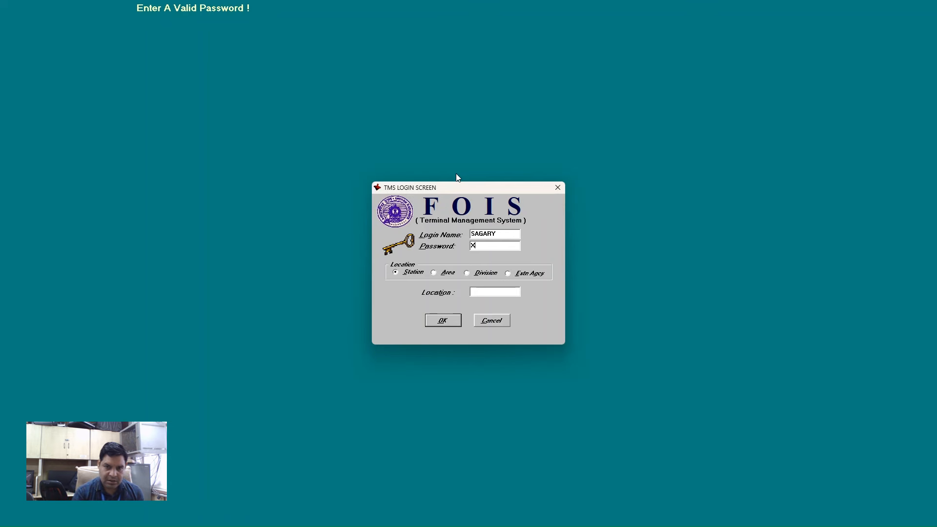
pyautogui.write('XXXXXXXX')
# Log in at station DLI with the HELP-DESK role, then bring up Edge's recent searches.
pyautogui.press('Return')
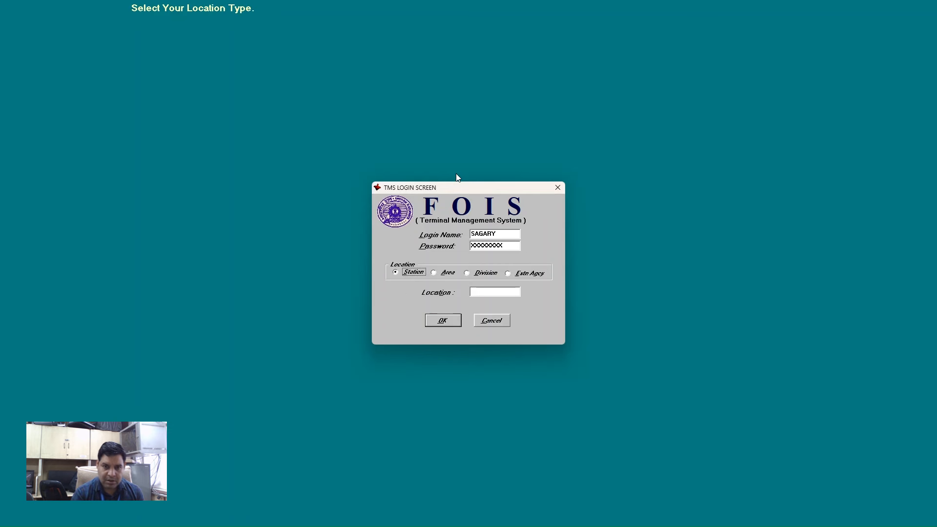
pyautogui.press('Return')
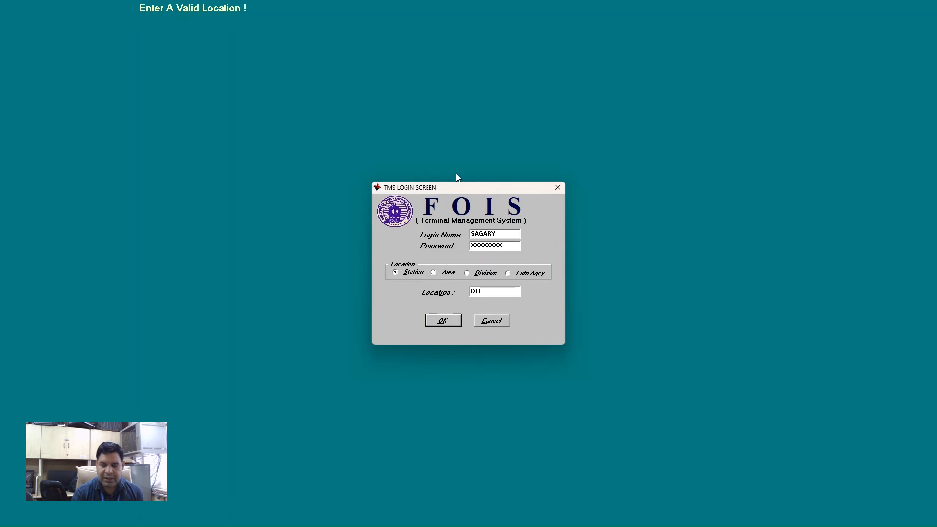
pyautogui.click(442, 323)
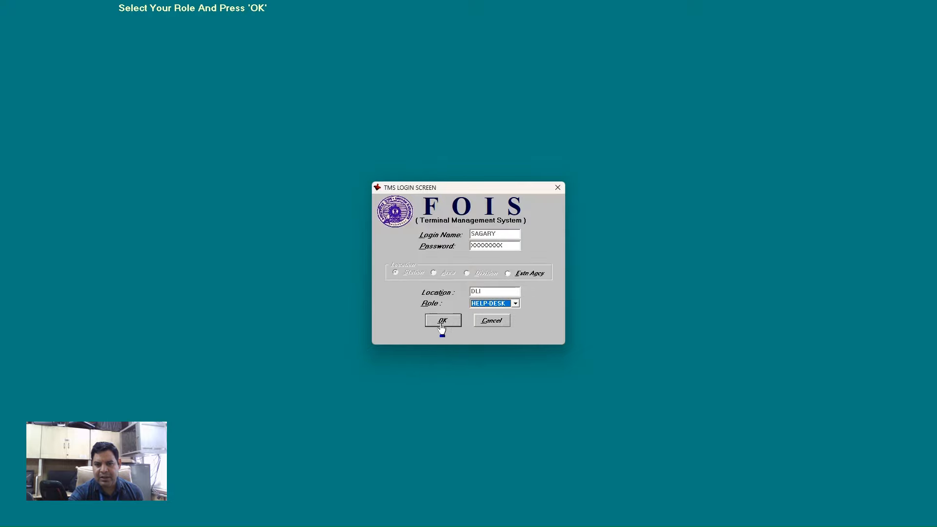
pyautogui.click(442, 322)
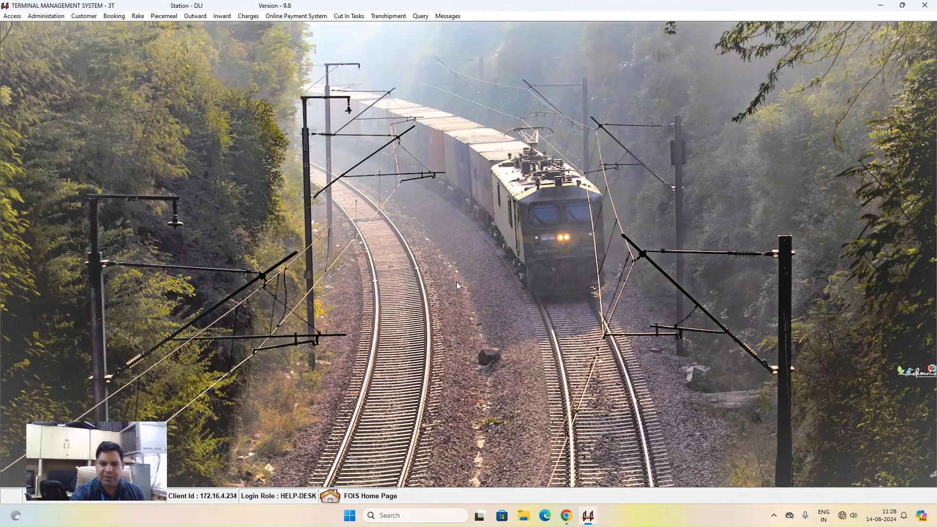
pyautogui.click(545, 515)
pyautogui.click(119, 23)
pyautogui.click(115, 55)
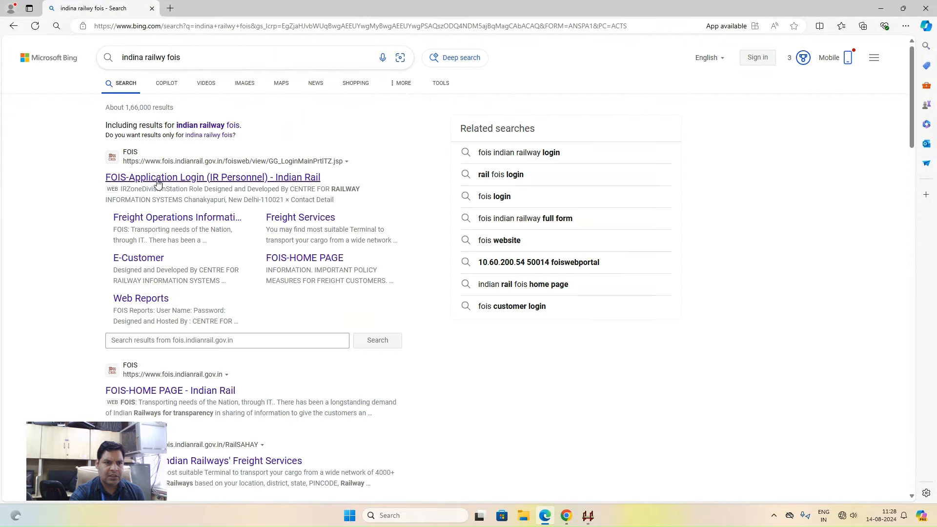
pyautogui.click(161, 219)
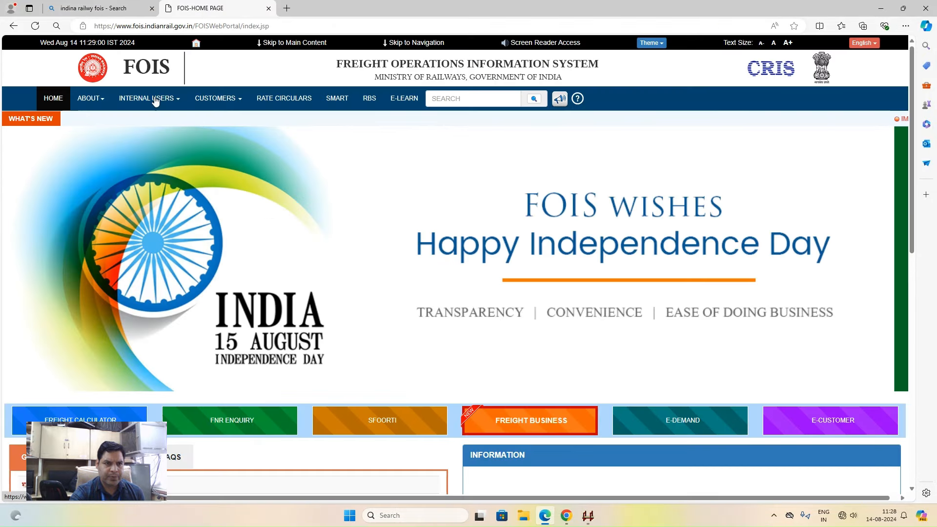
pyautogui.click(404, 98)
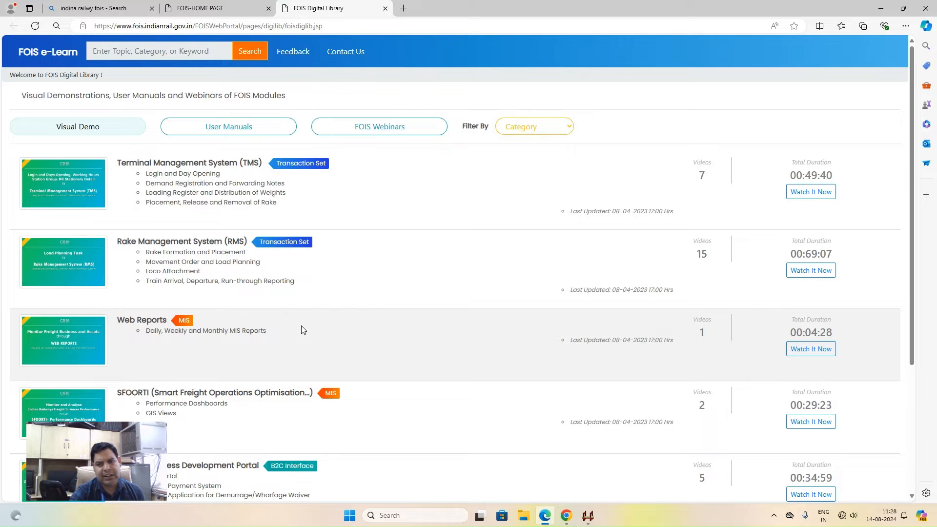
pyautogui.click(921, 8)
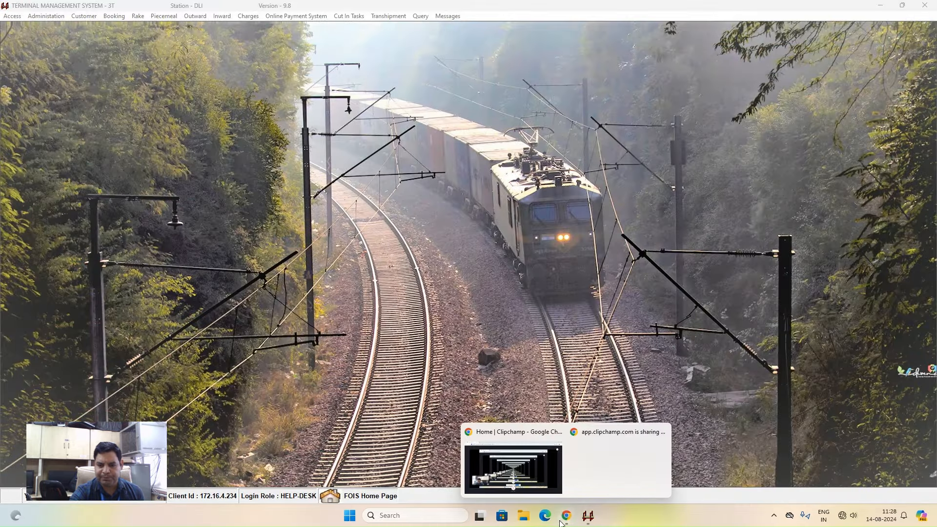